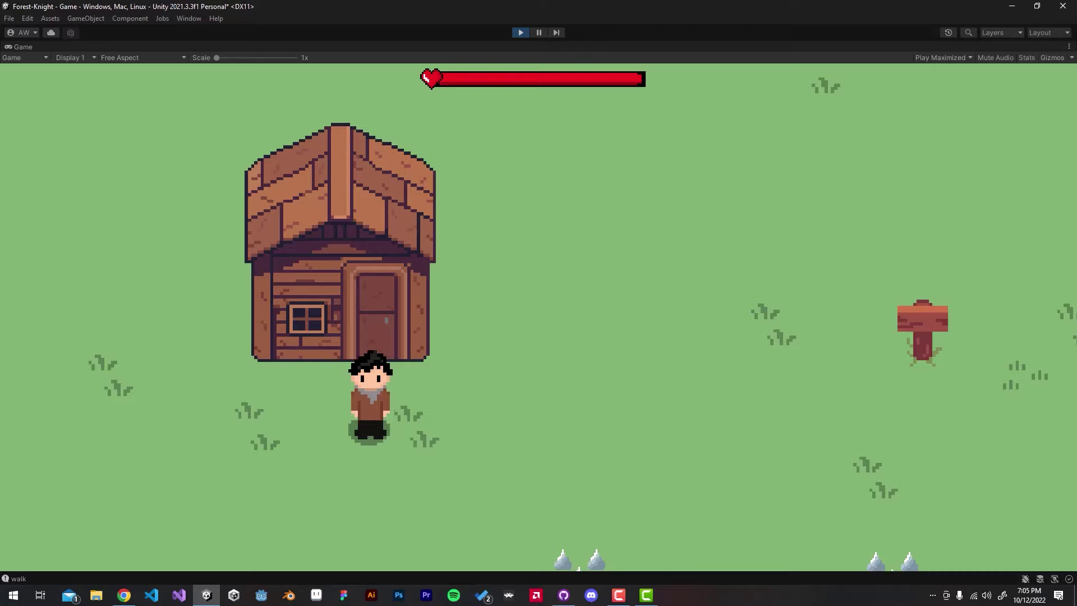
Step: Return to the running game and walk the character down from the house
key(alt+Tab)
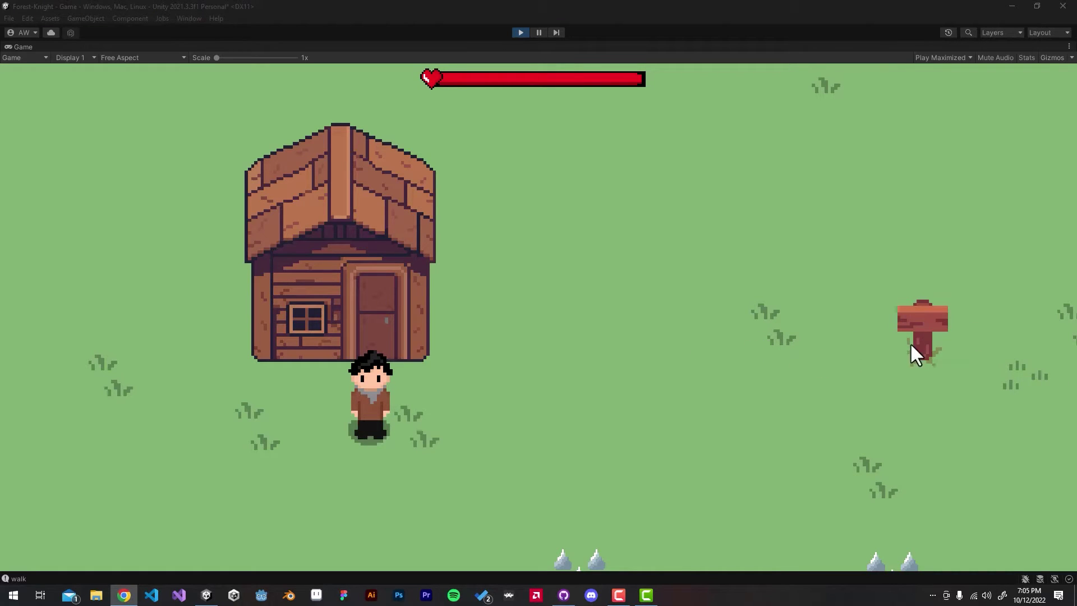
click(885, 11)
key(d)
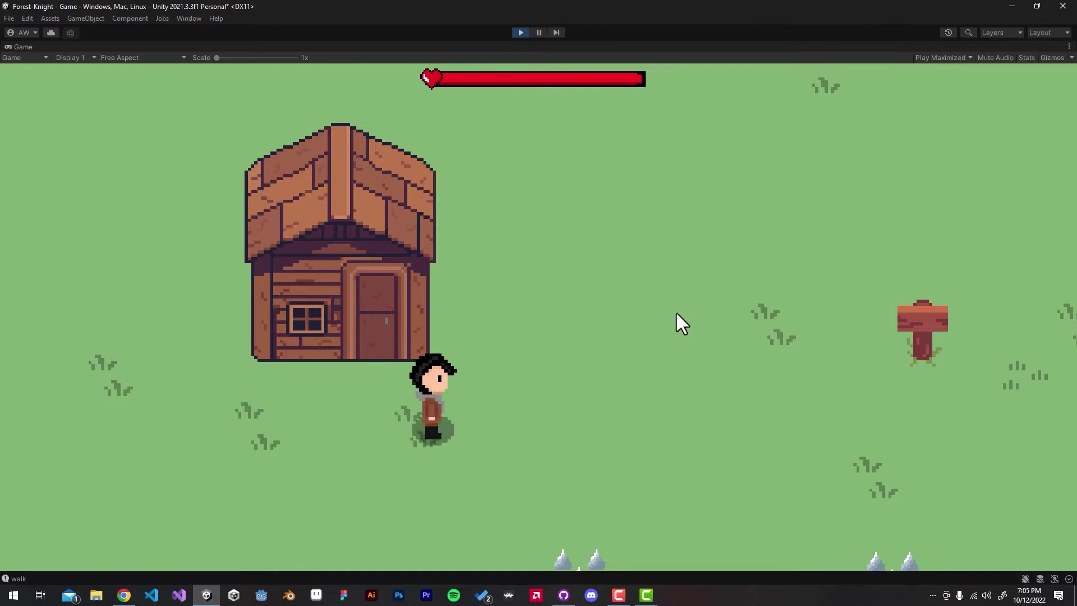
key(s)
key(a)
key(s)
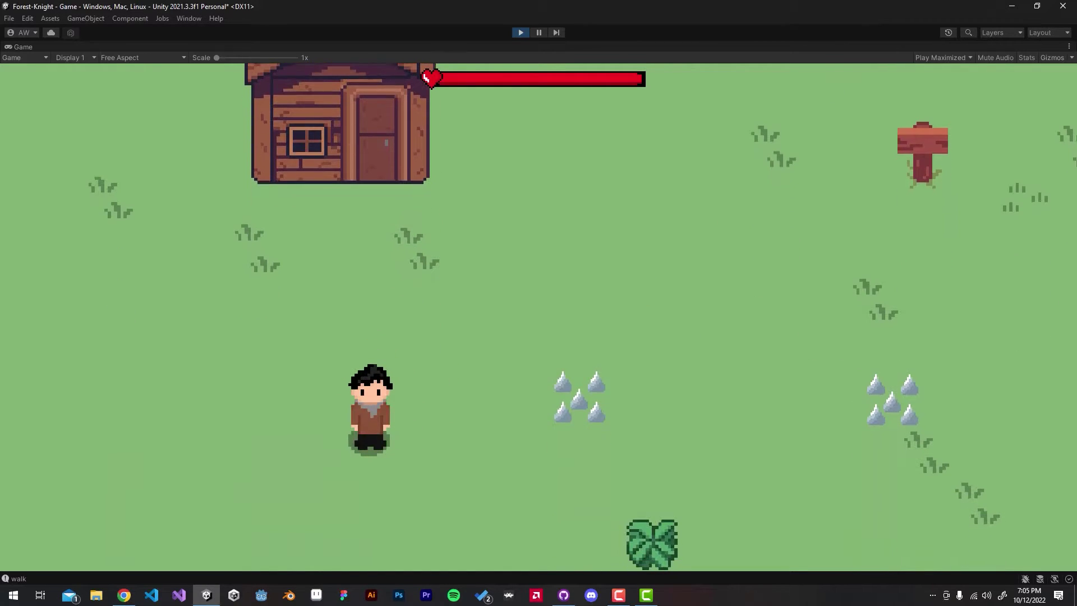
key(s)
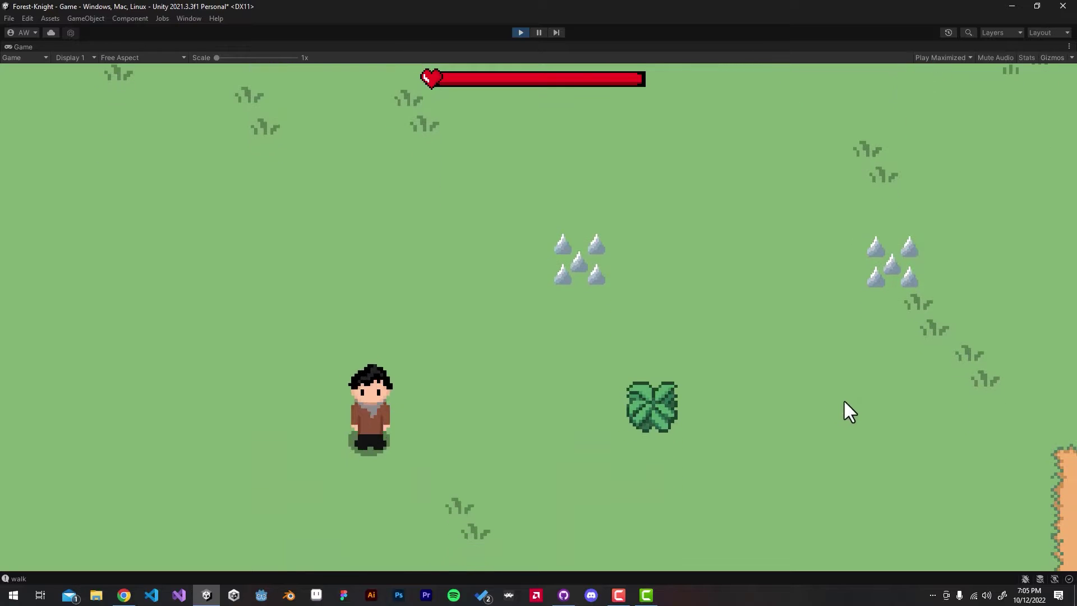
key(d)
Step: Walk over to the bush and cut it down with the sword
key(w)
key(a)
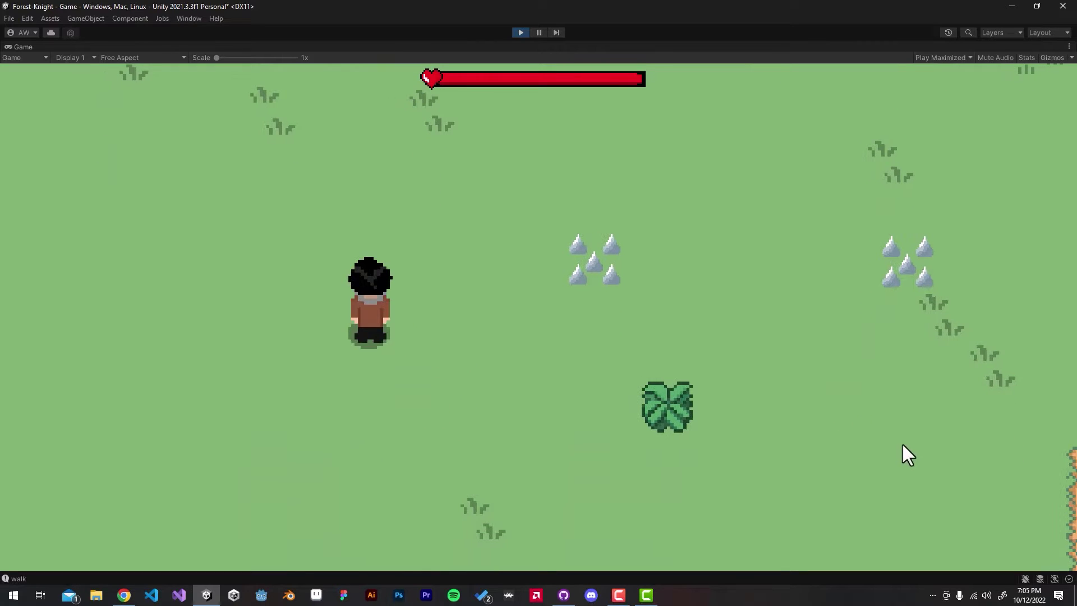
key(s)
key(d)
key(d)
key(space)
Step: Walk past the cleared bush and back up toward the house and signpost
key(d)
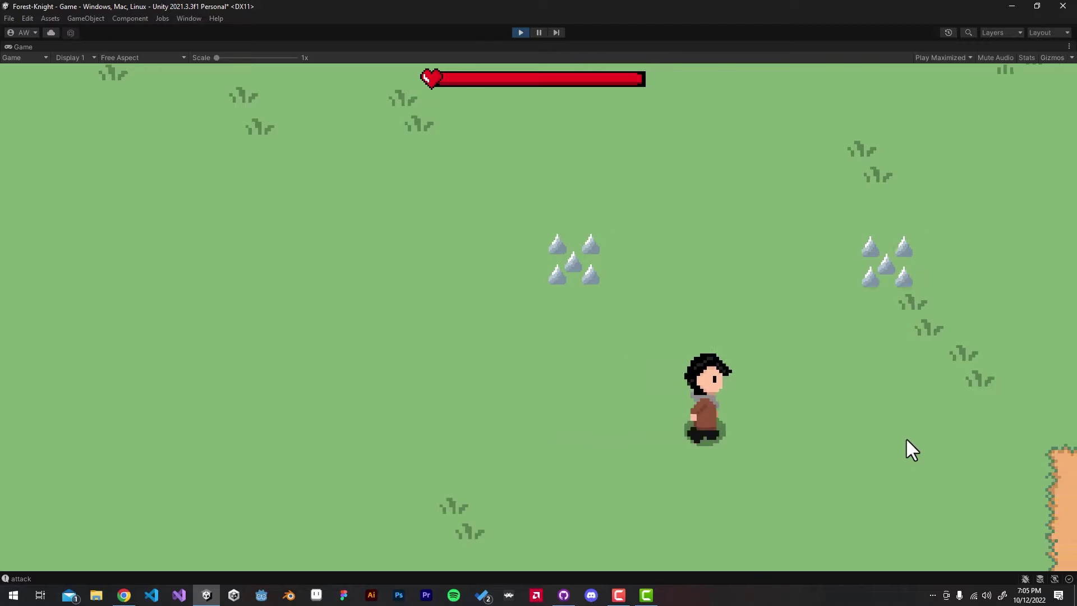
key(w)
key(d)
key(a)
key(w)
key(d)
Step: Walk onto the dirt path, up past the spikes and down toward the pond
key(s)
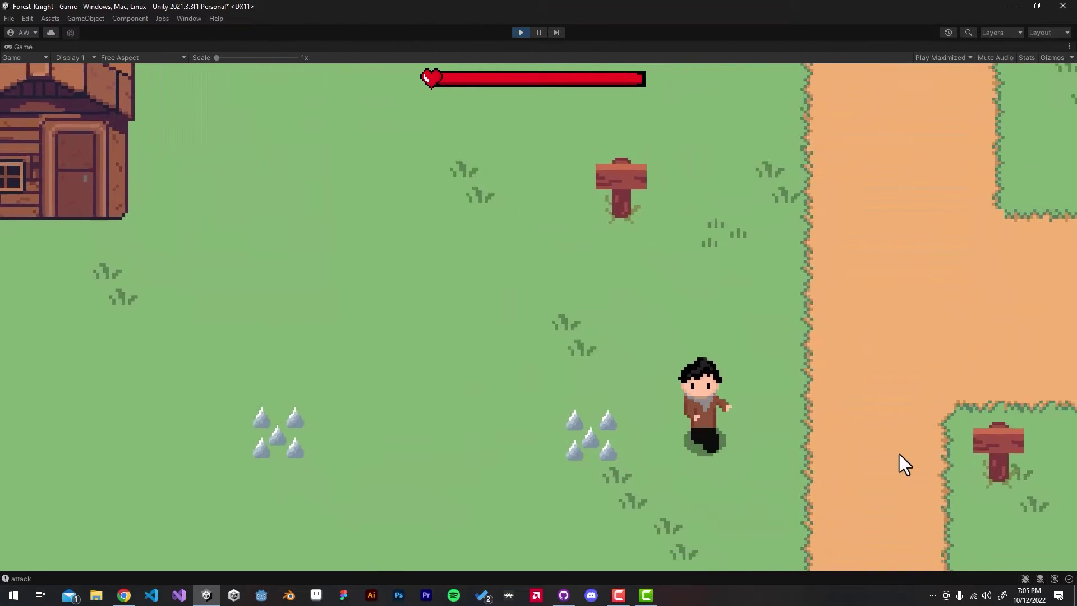
key(s)
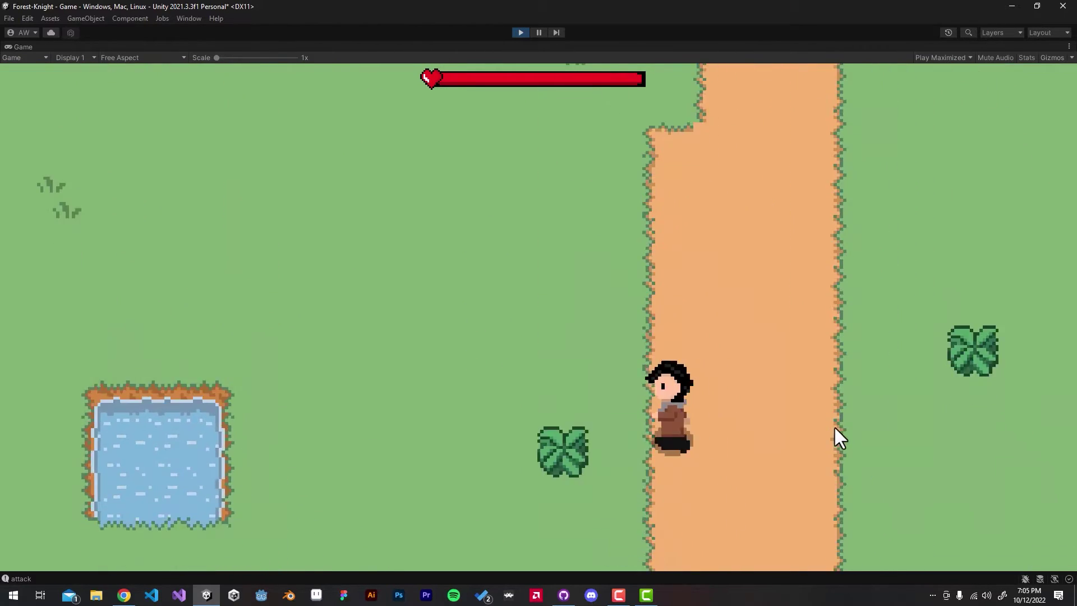
key(w)
key(a)
key(w)
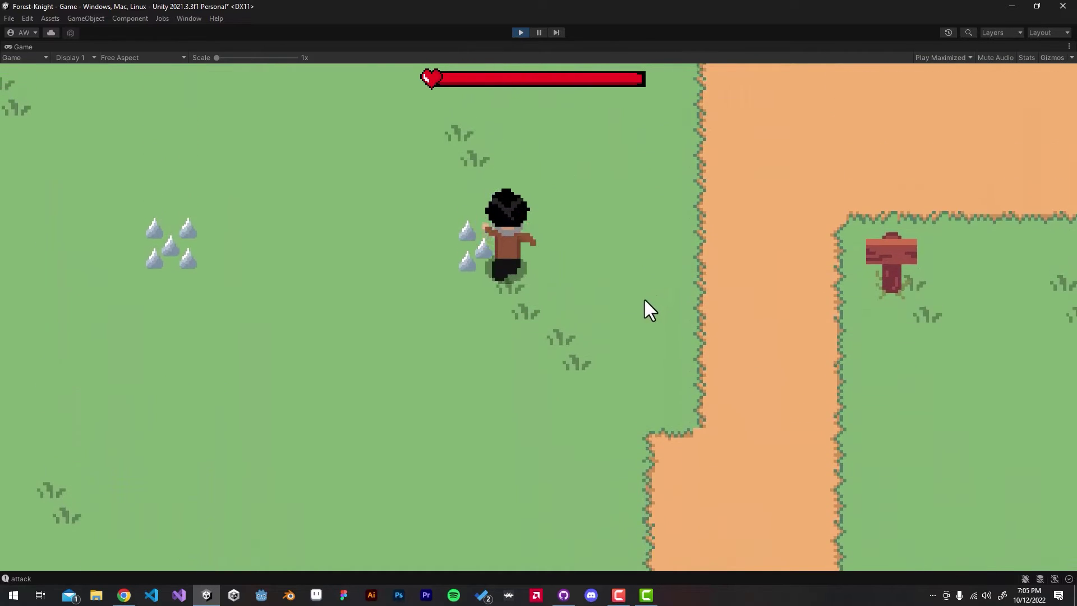
key(s)
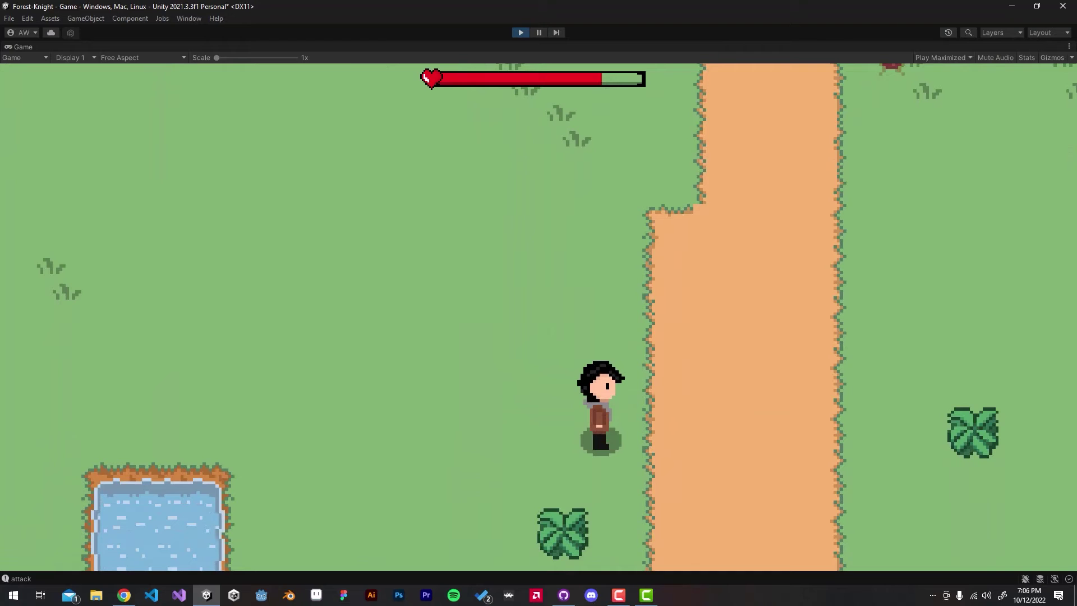
key(s)
Step: Walk across the dirt path toward the river among red gems as the cat follows
key(d)
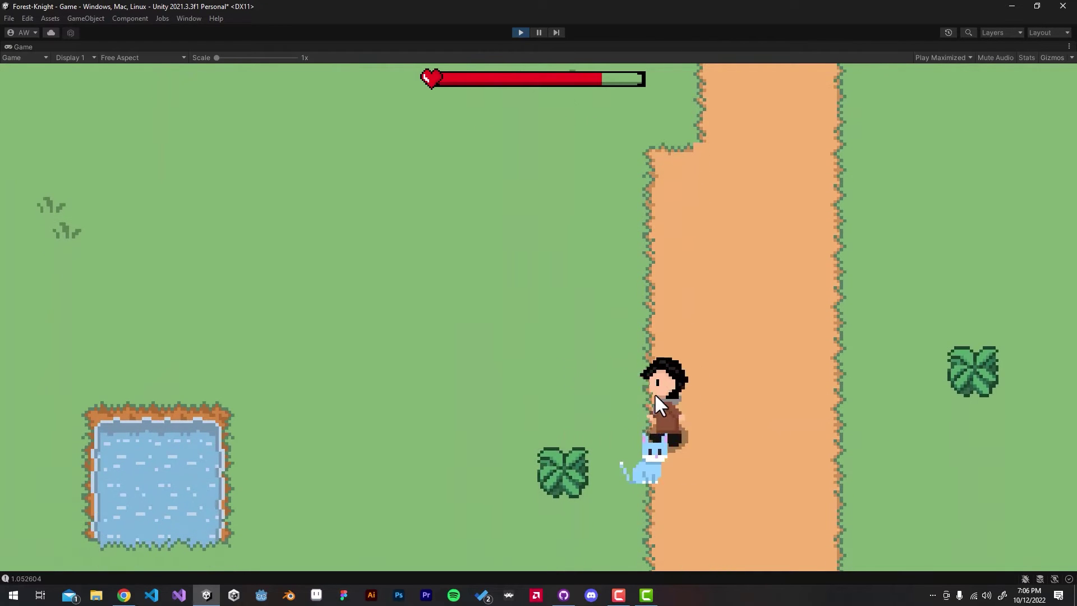
key(a)
key(w)
key(d)
key(d)
key(s)
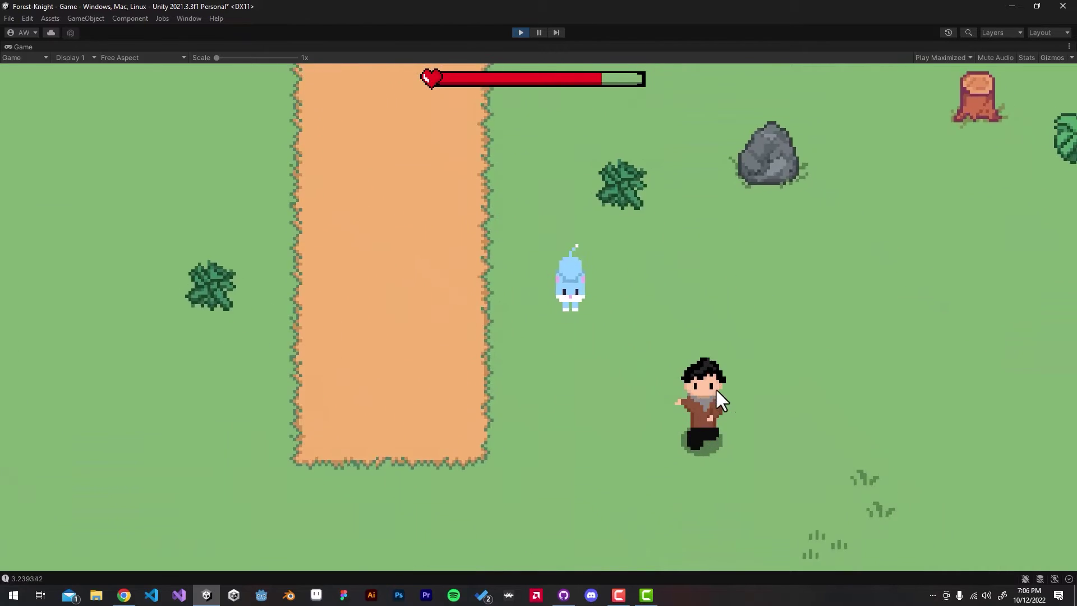
key(w)
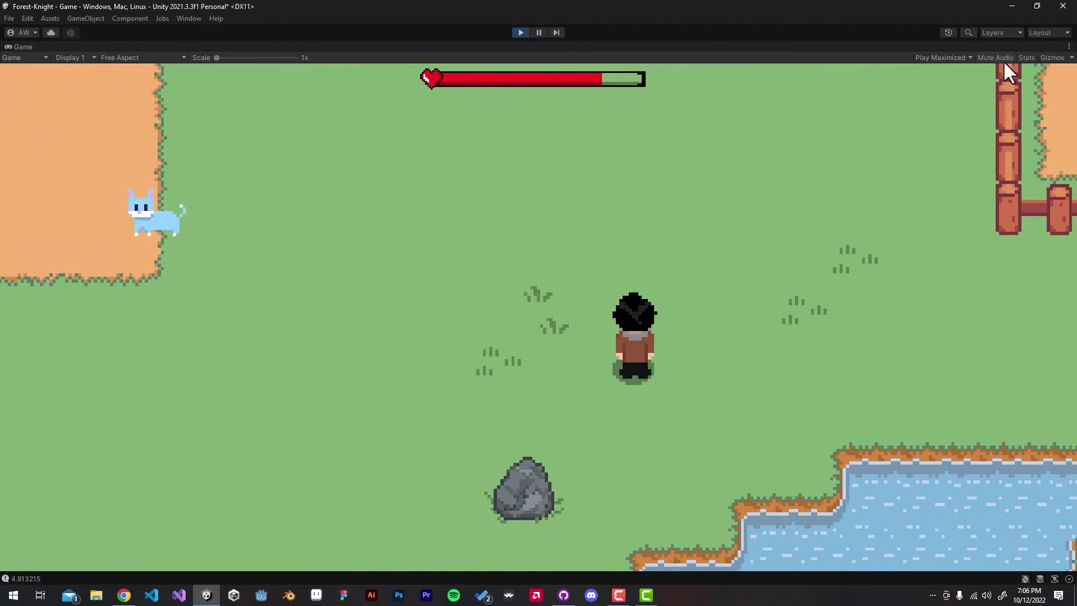
Step: Walk through the meadow toward the fence, along the river bank and back past the rock
key(a)
key(s)
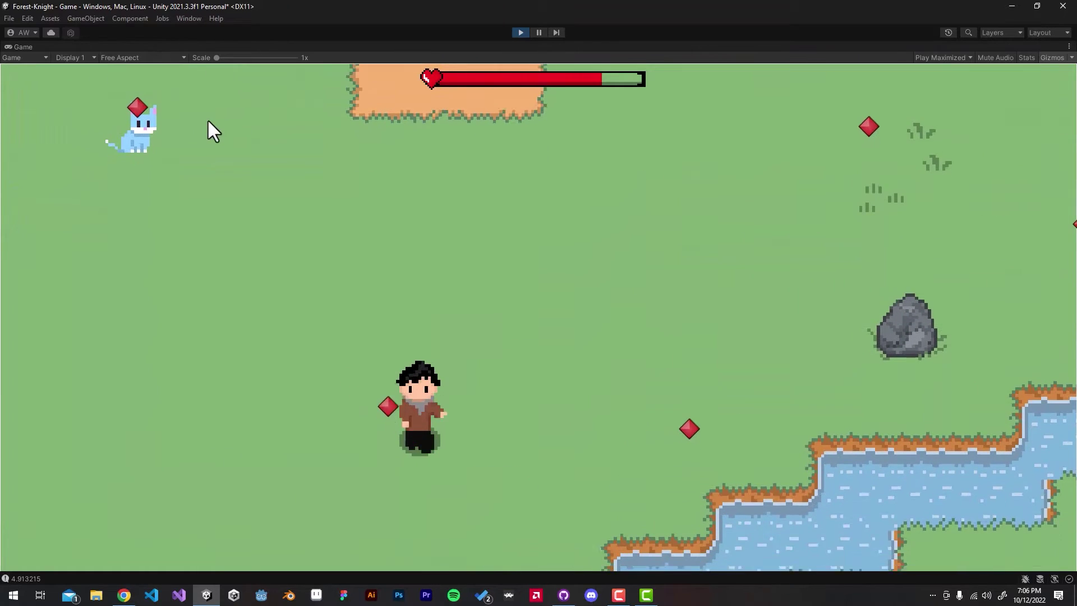
key(d)
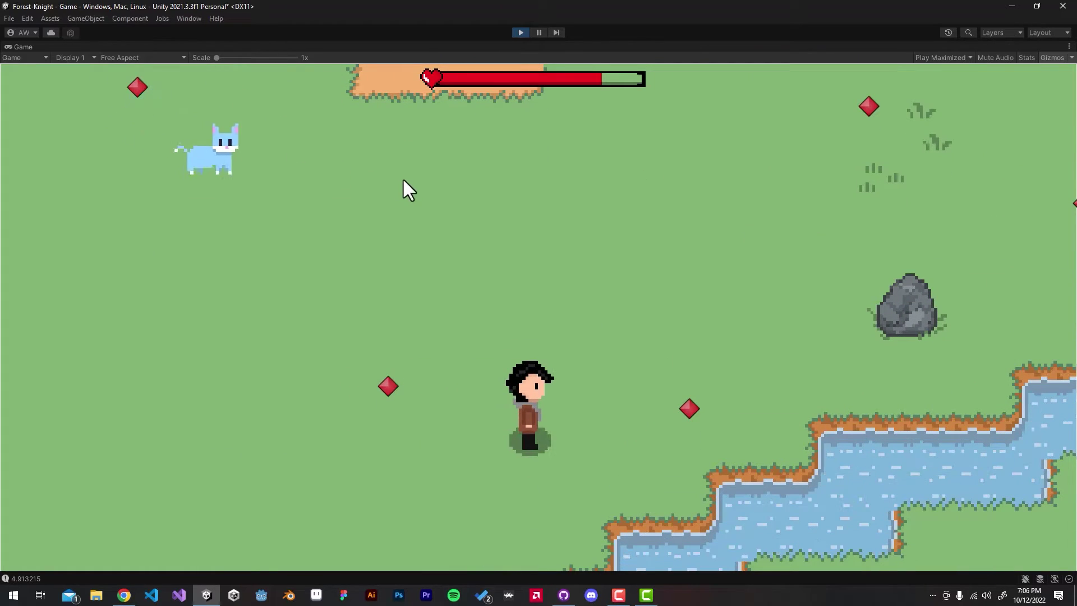
key(w)
key(d)
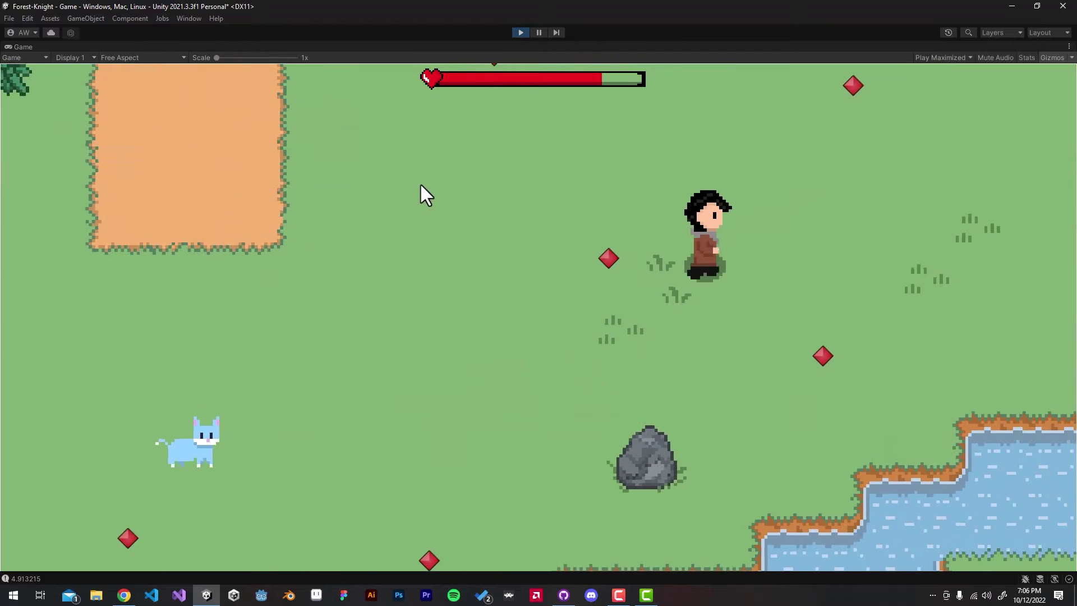
key(d)
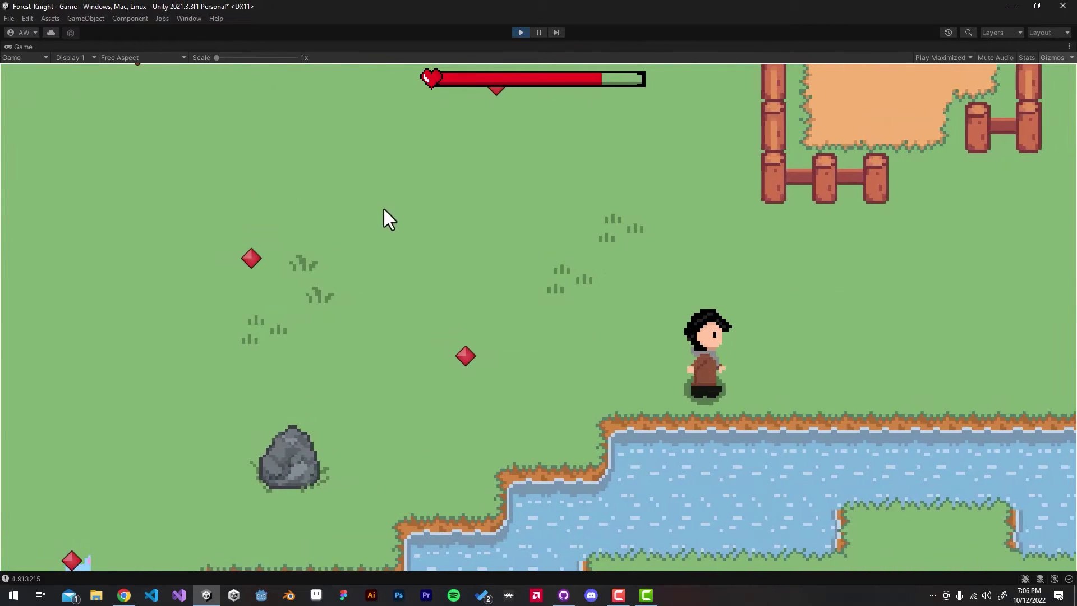
key(a)
key(s)
Step: Walk left and up alongside the river, then stop Play mode
key(a)
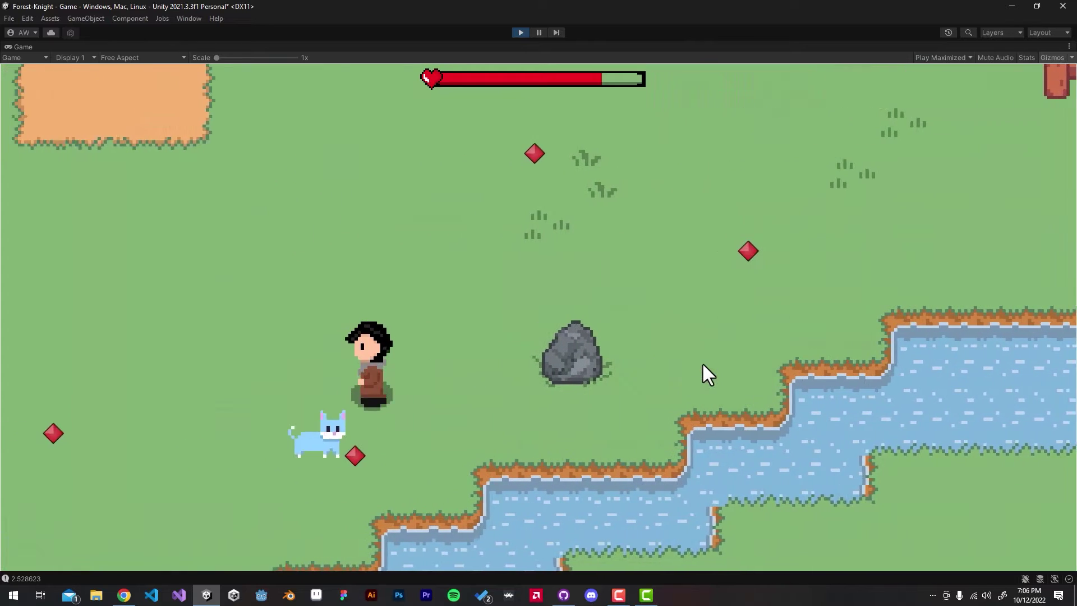
key(a)
key(s)
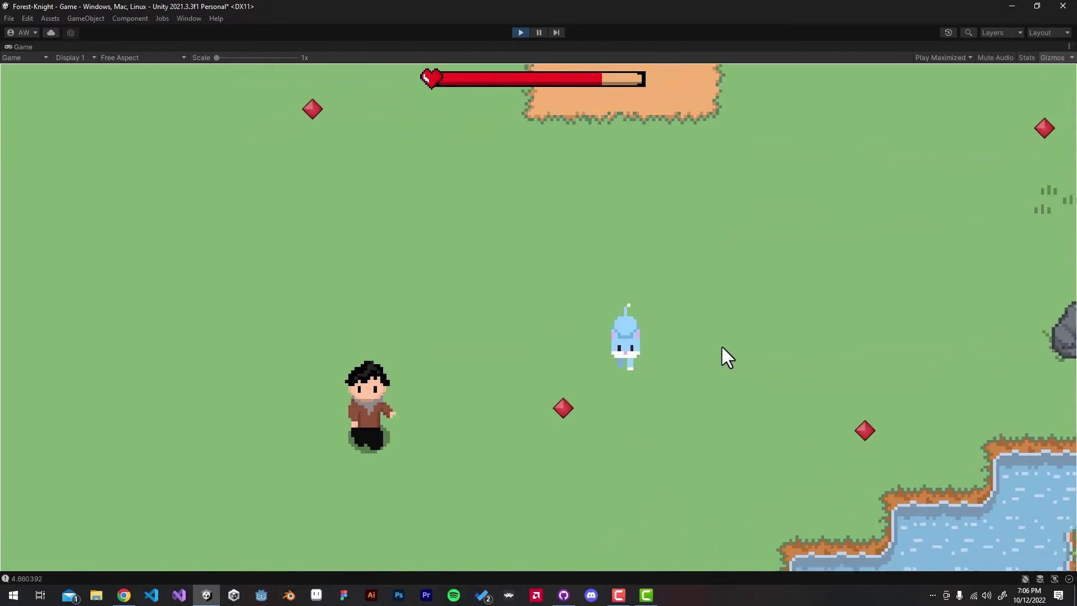
key(a)
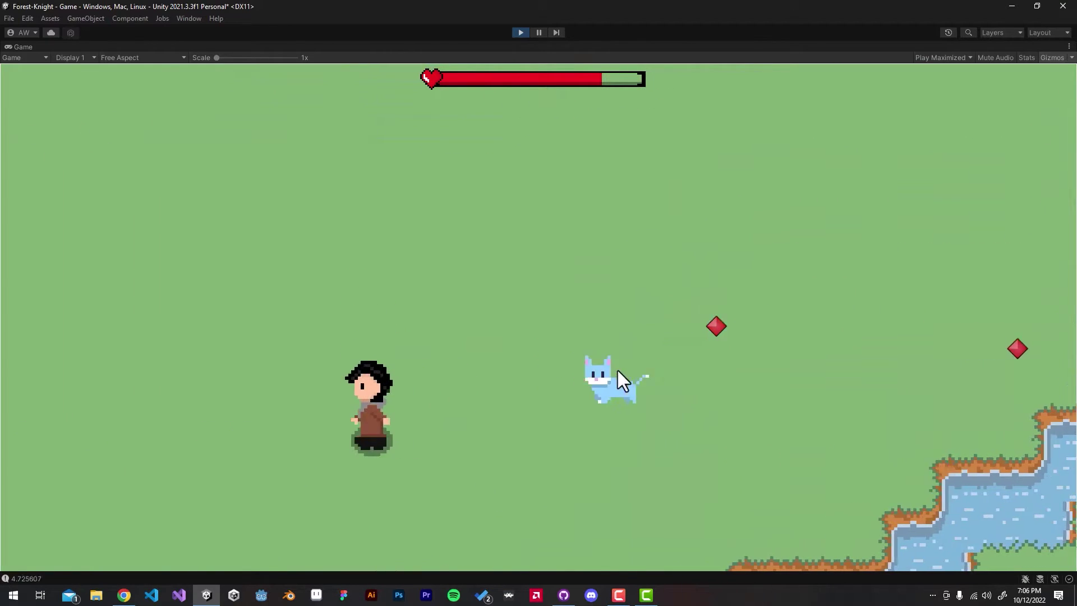
key(w)
key(a)
key(w)
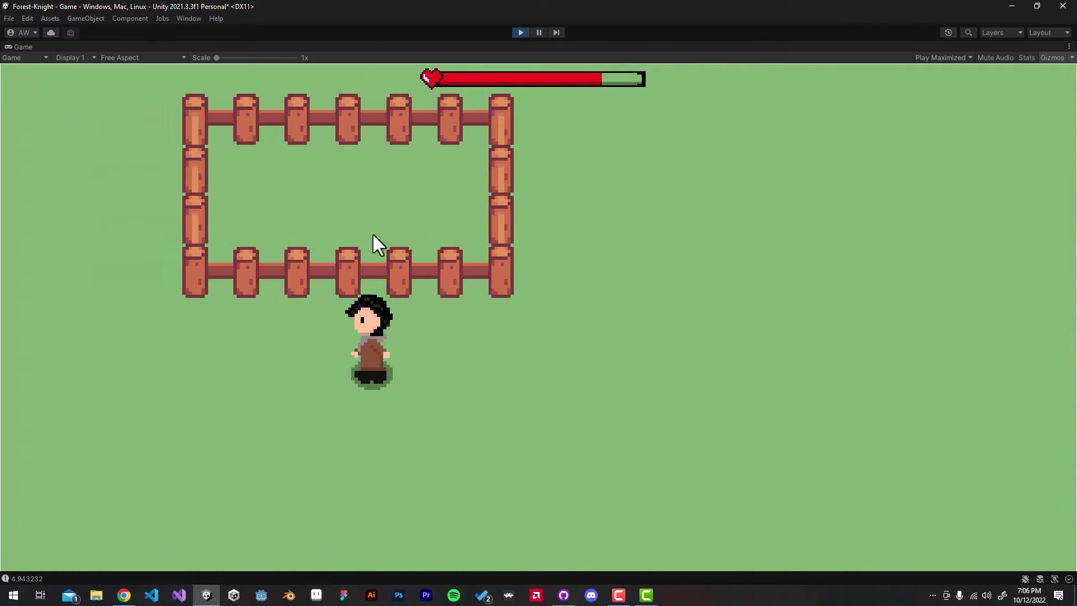
key(a)
key(w)
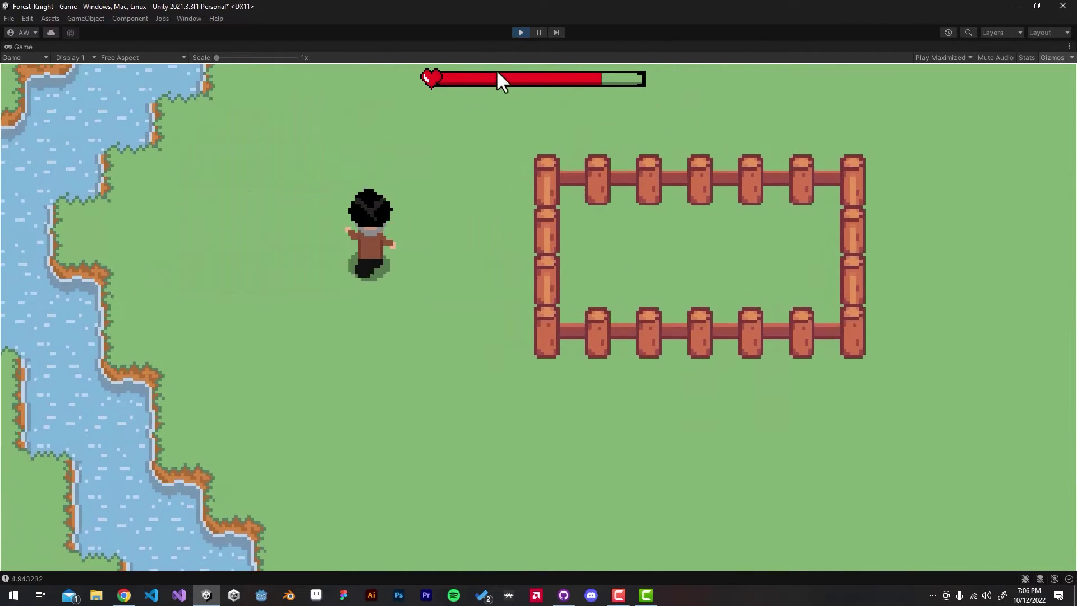
click(520, 32)
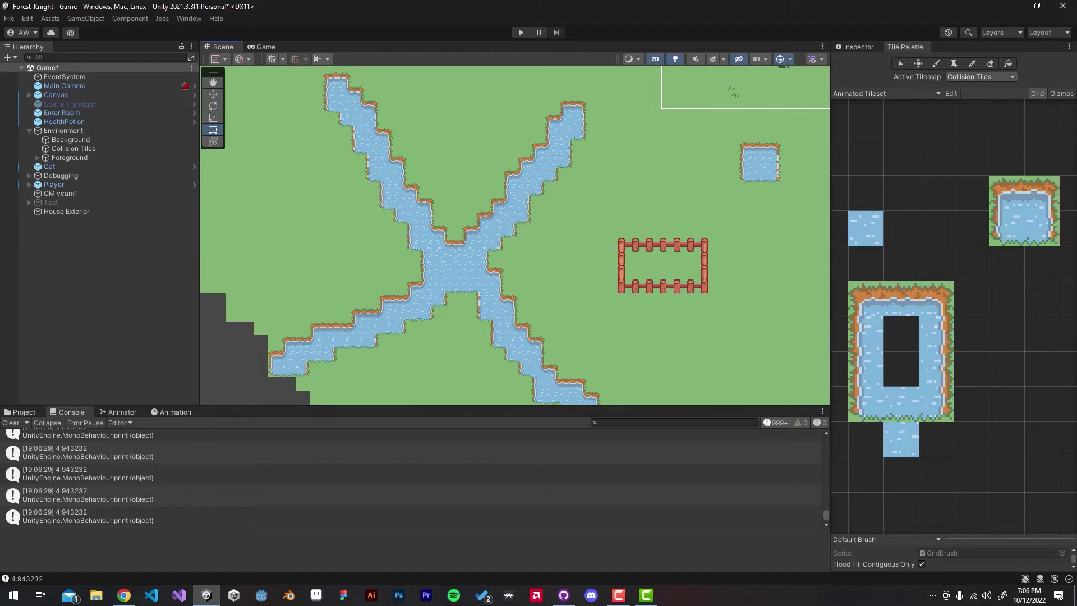
Step: Select the plain water tile and erase the river's lower-left branch
key(alt+Tab)
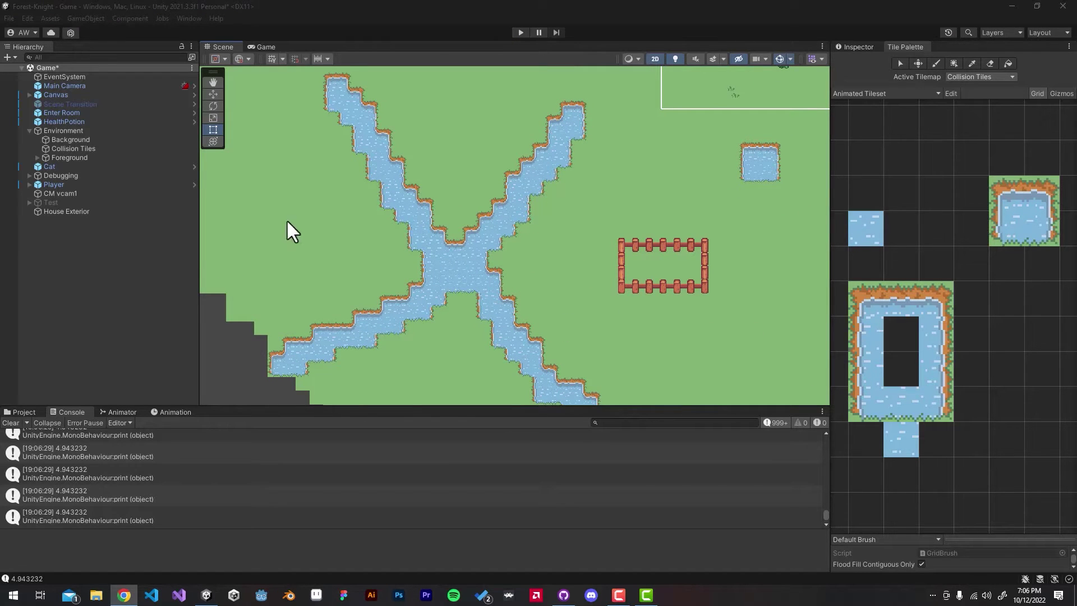
key(alt+Tab)
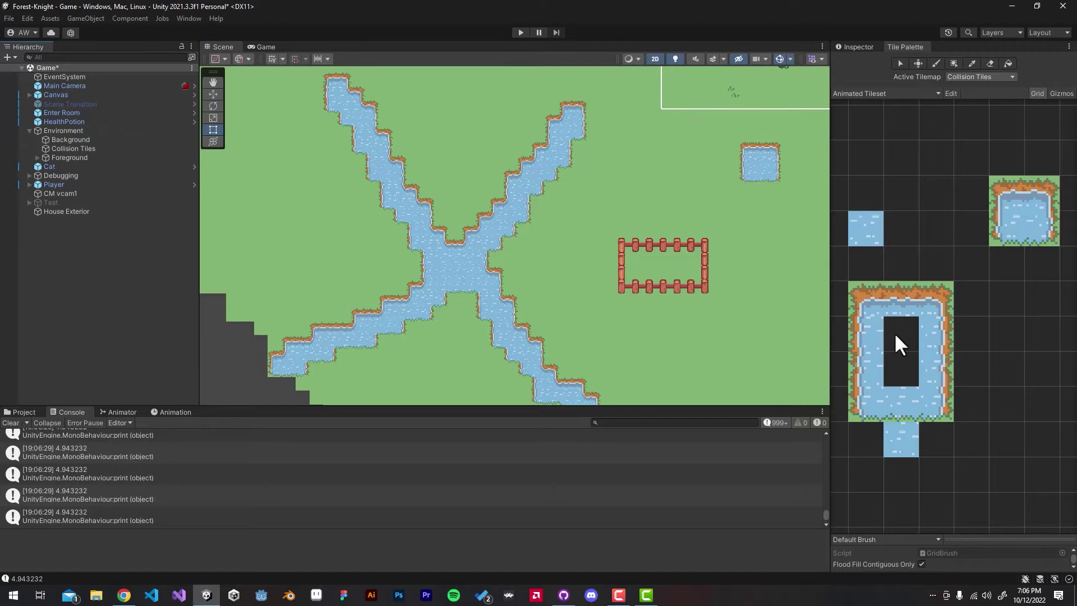
click(1036, 212)
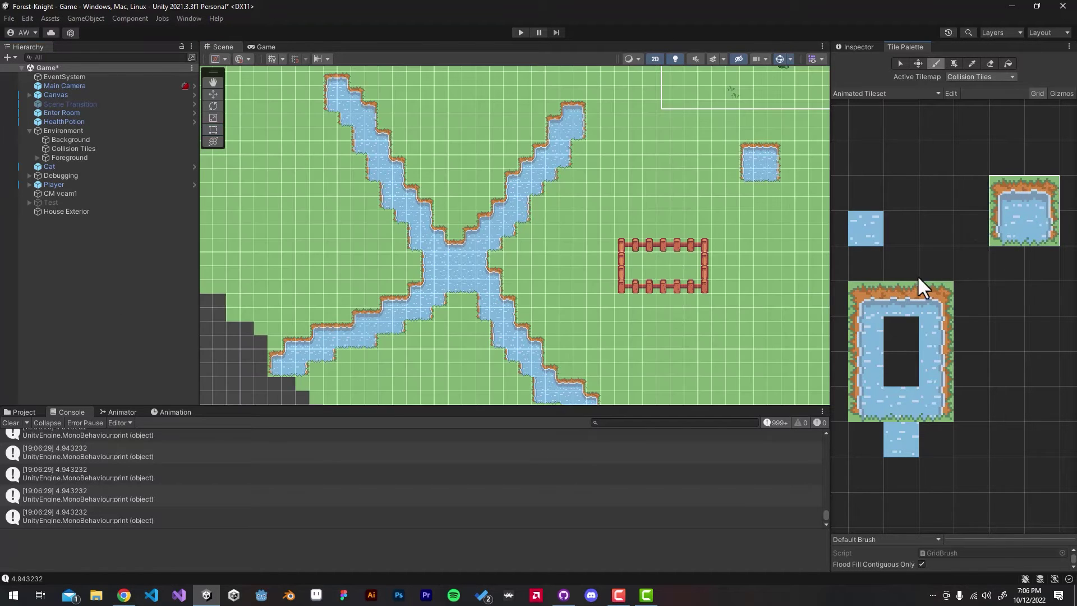
middle_drag(615, 329, 529, 300)
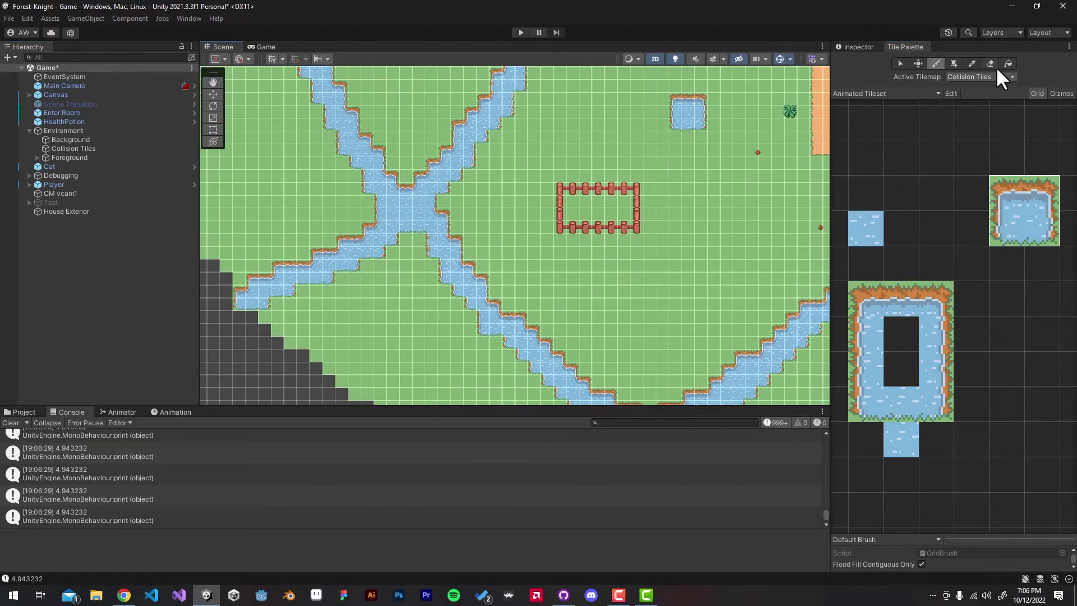
scroll(535, 190, up, 2)
middle_drag(507, 205, 520, 252)
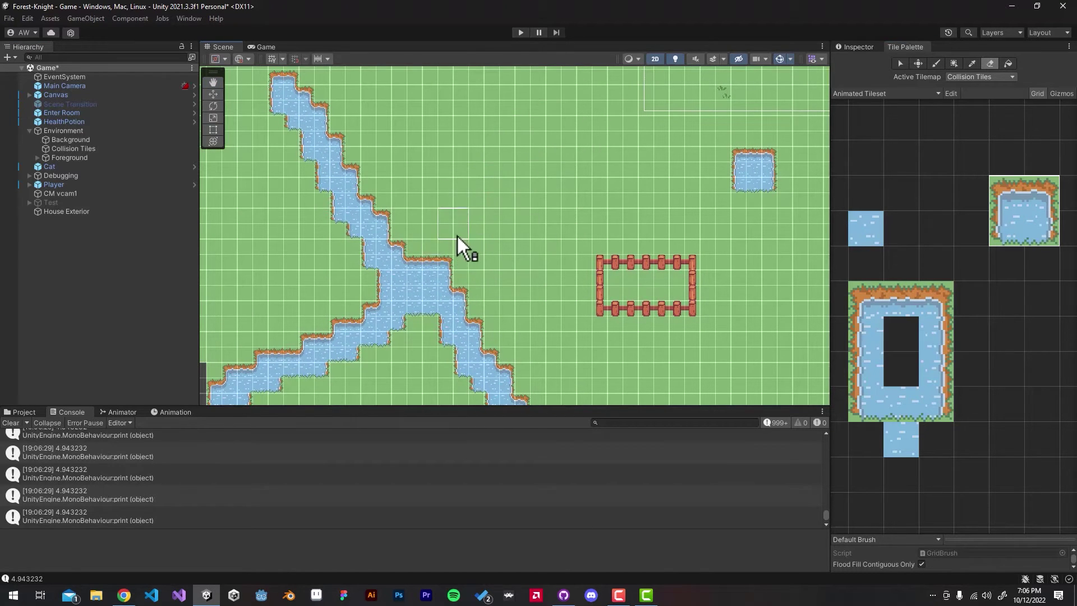
middle_drag(457, 232, 589, 216)
drag(531, 231, 441, 265)
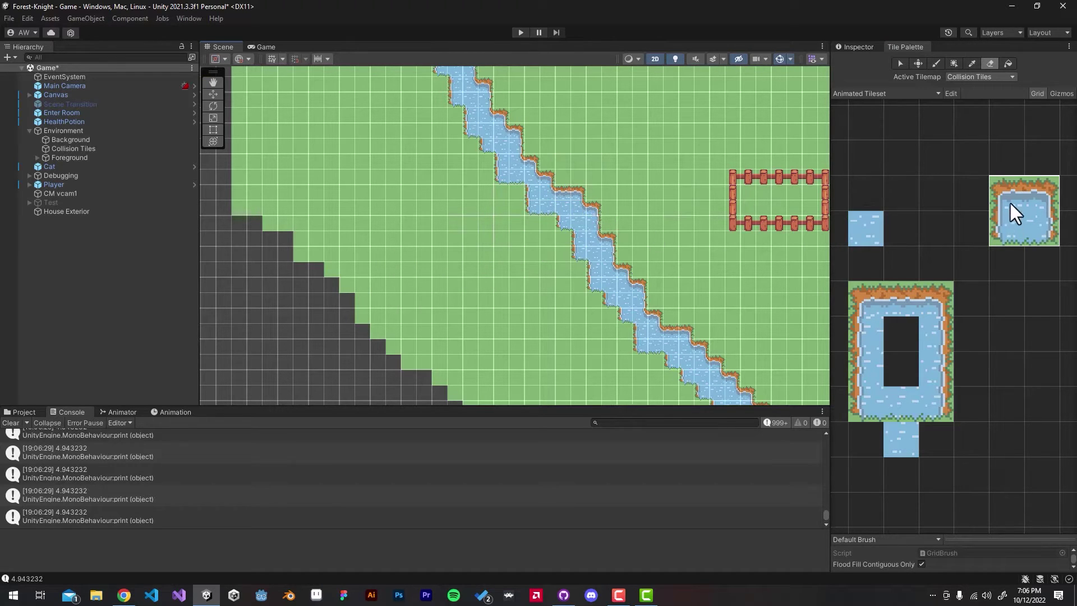
Step: Paint a new water branch up-right from the river junction, undoing a down-left attempt
click(936, 64)
mouse_move(627, 181)
mouse_down()
mouse_move(600, 221)
mouse_move(473, 328)
mouse_up()
scroll(547, 307, down, 2)
key(ctrl+z)
drag(610, 214, 649, 184)
scroll(623, 236, down, 1)
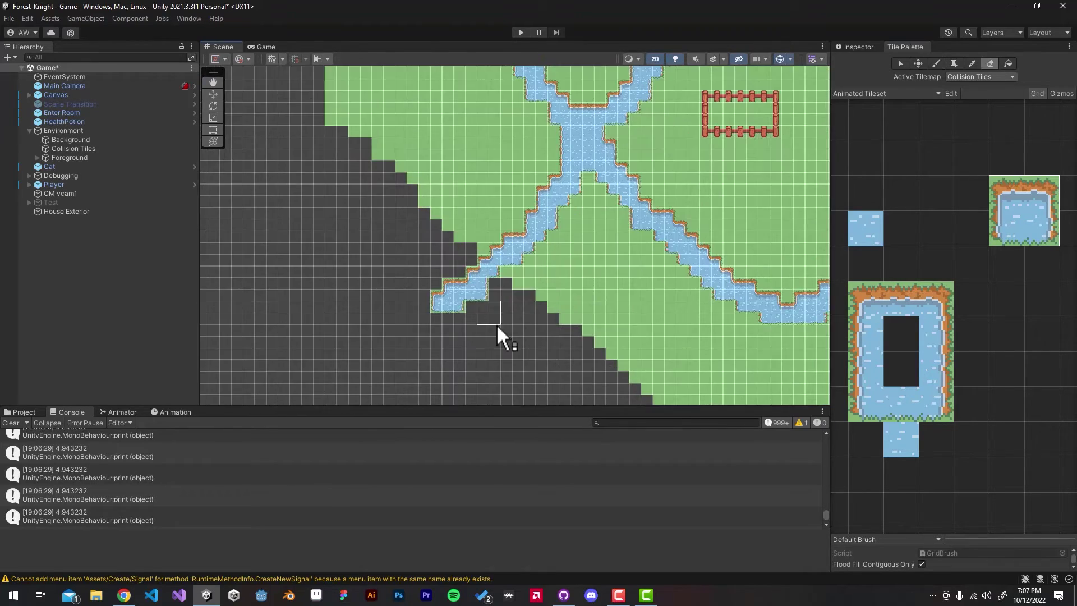
scroll(496, 255, up, 5)
scroll(498, 256, down, 3)
key(d)
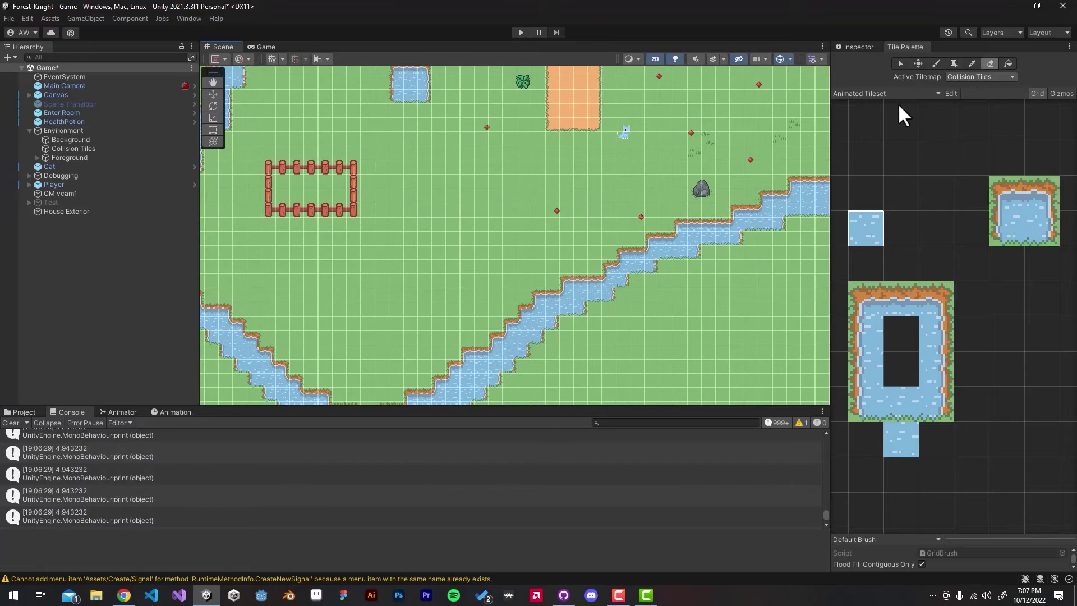
Step: Switch to the Auto Tiles palette and paint a closed fence enclosure below the existing fence
click(890, 94)
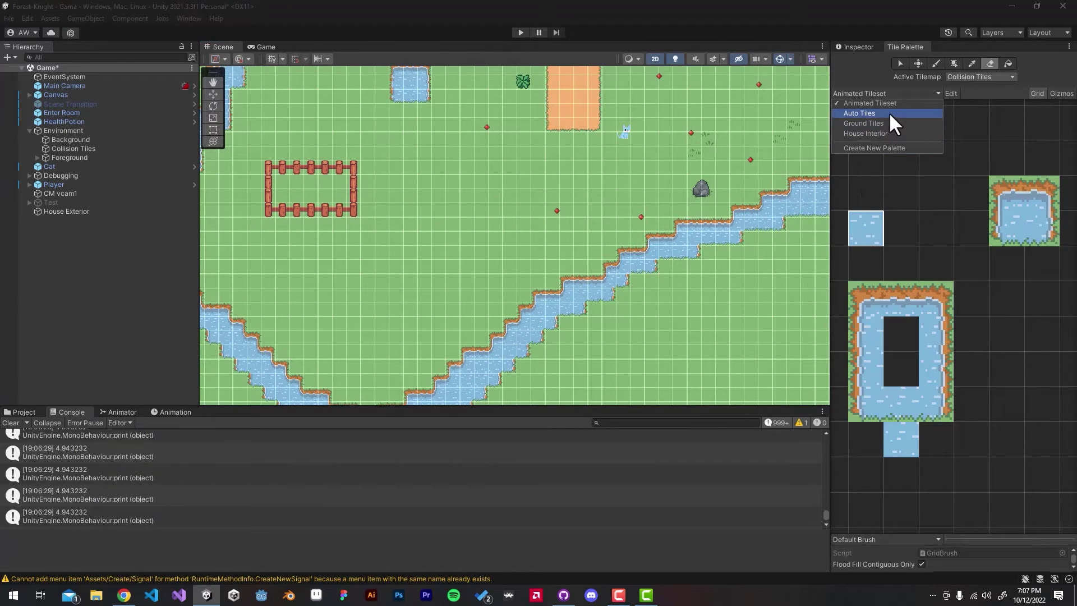
click(888, 112)
scroll(581, 238, up, 2)
middle_drag(581, 238, 583, 321)
scroll(552, 287, up, 1)
scroll(527, 249, up, 1)
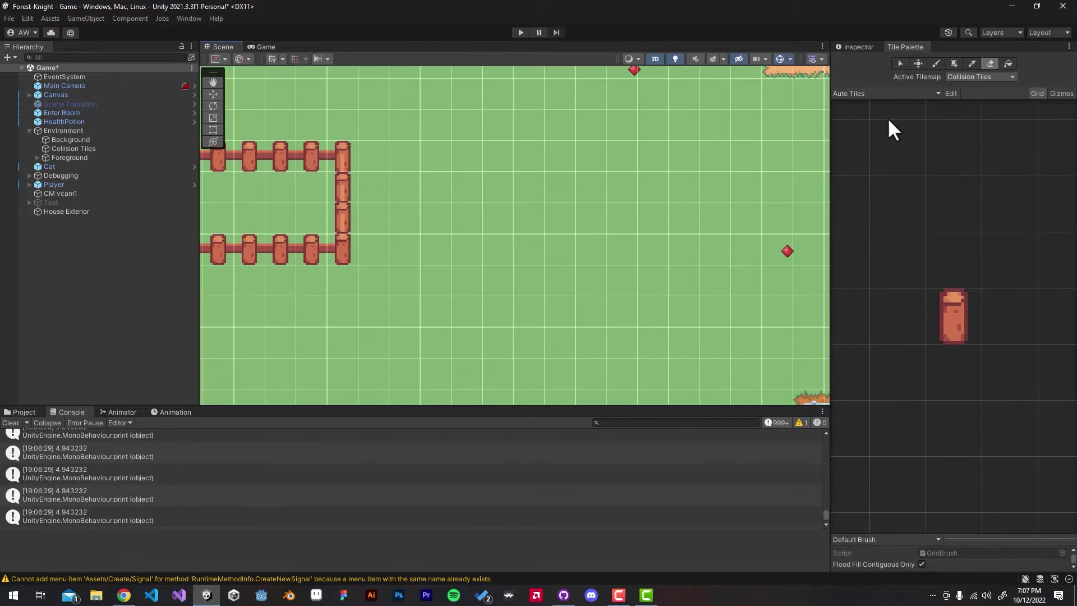
click(974, 326)
middle_drag(385, 210, 474, 233)
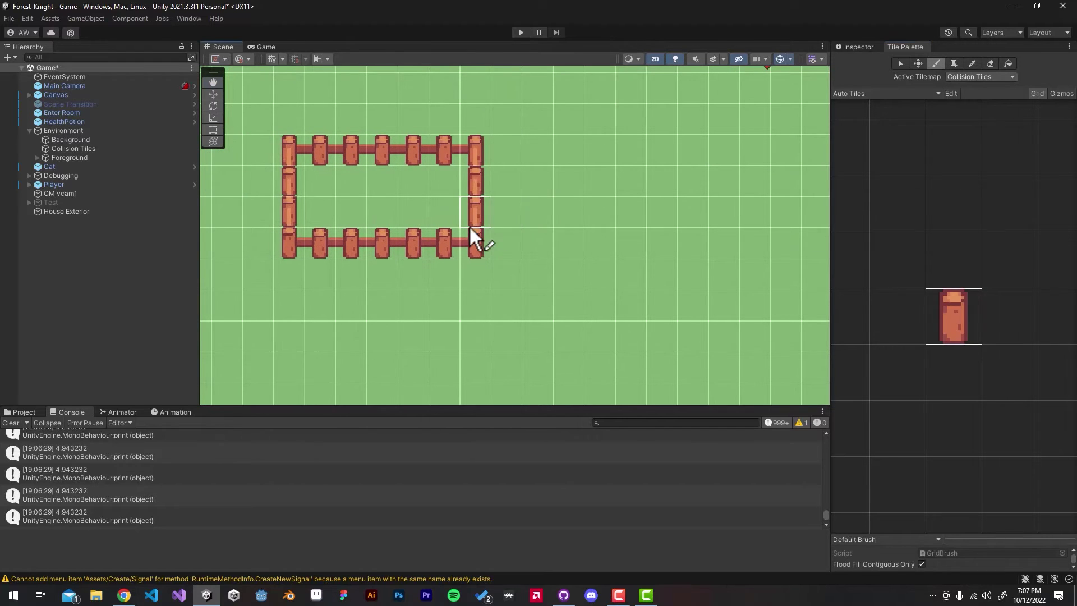
mouse_move(534, 174)
middle_down()
mouse_move(393, 189)
mouse_move(357, 154)
middle_up()
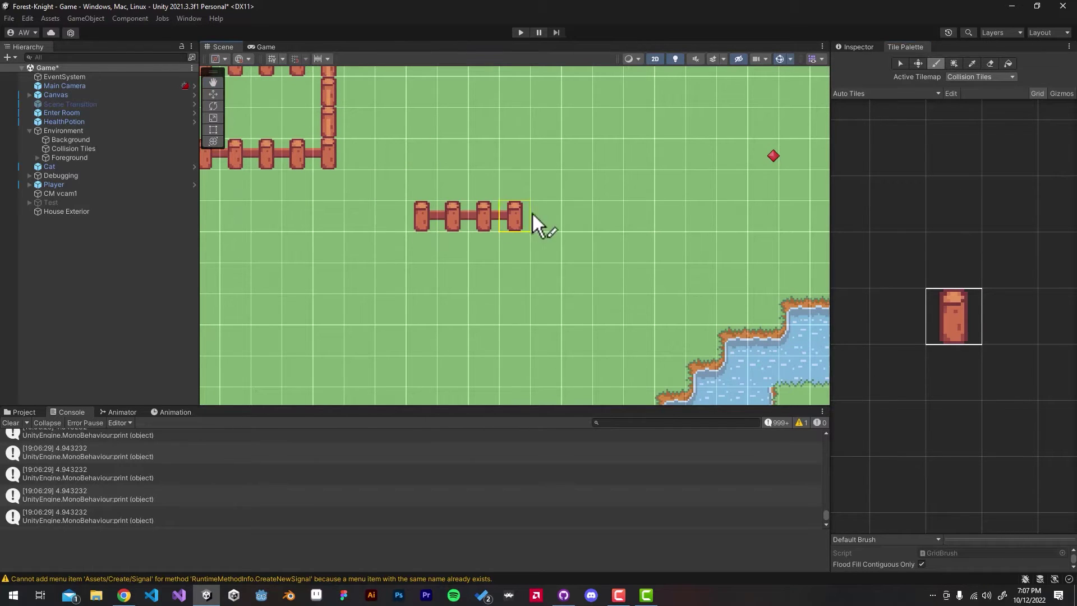
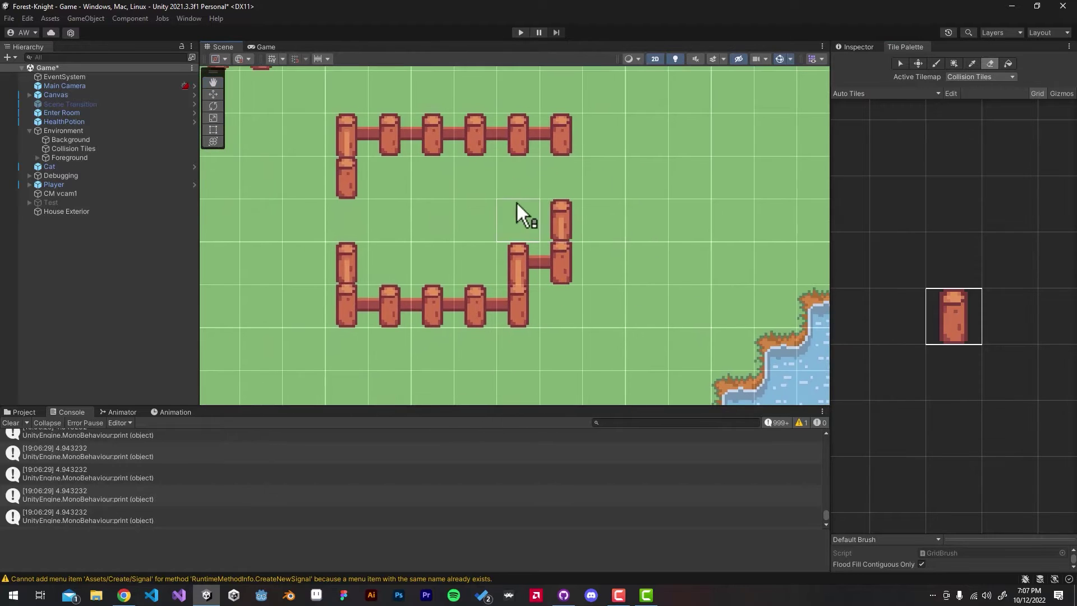
Step: Undo the erase to restore the missing fence posts, then turn off the Eraser tool
key(ctrl+z)
key(ctrl+z)
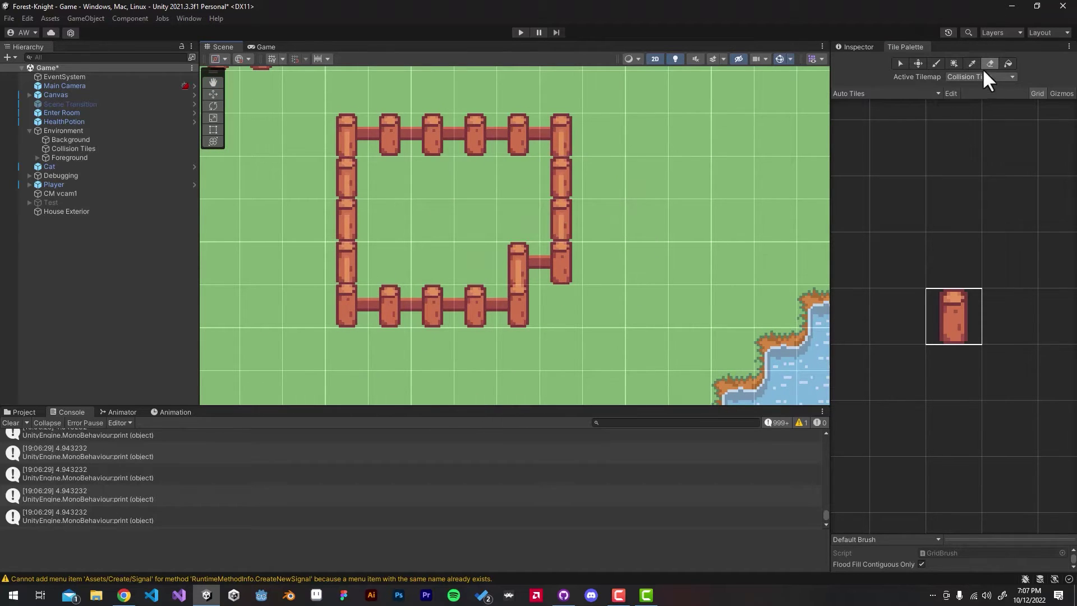
key(t)
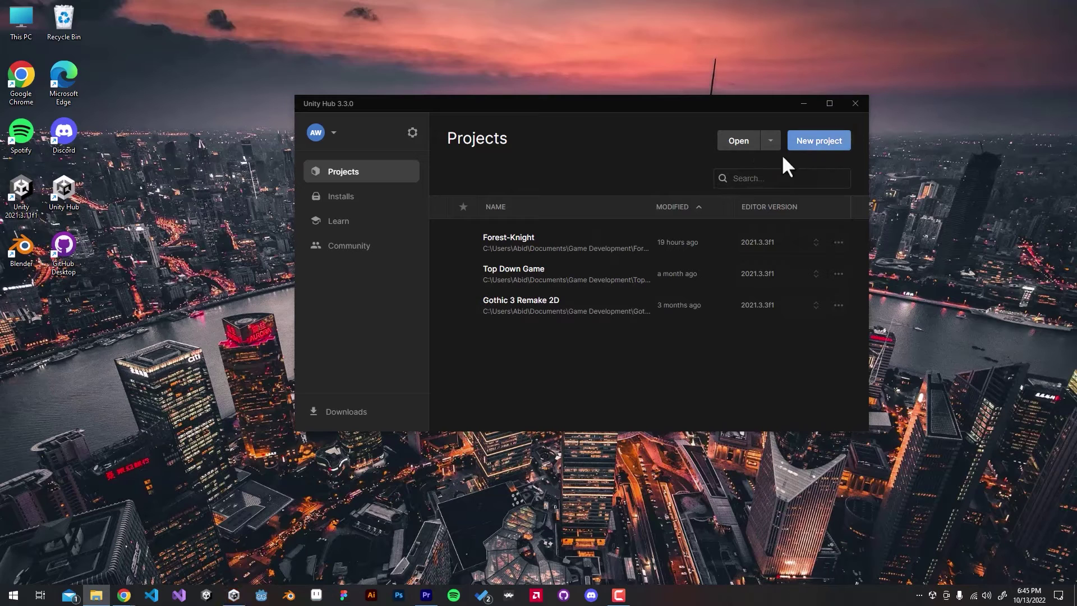
Step: Create a new 2D-template project named 'Top Down RPG 2D' on editor 2021.3.11f1
click(805, 150)
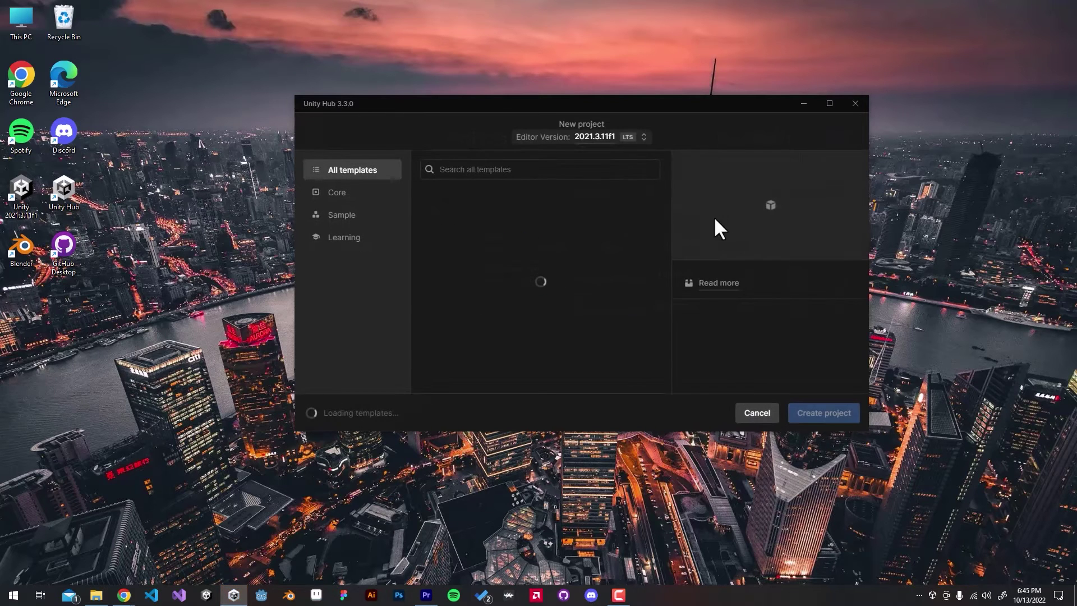
click(595, 137)
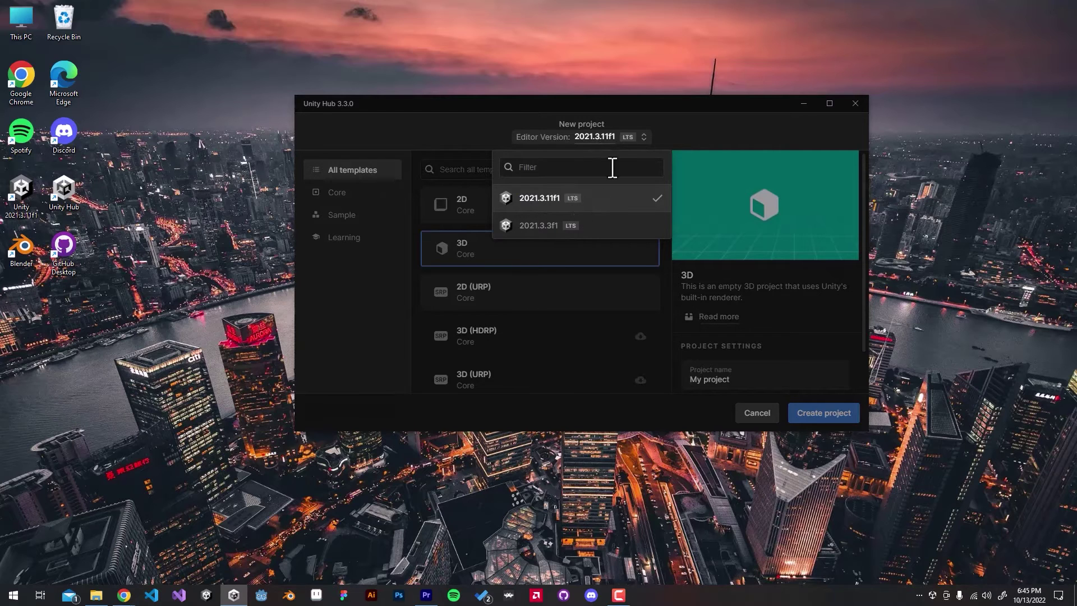
click(605, 202)
click(515, 211)
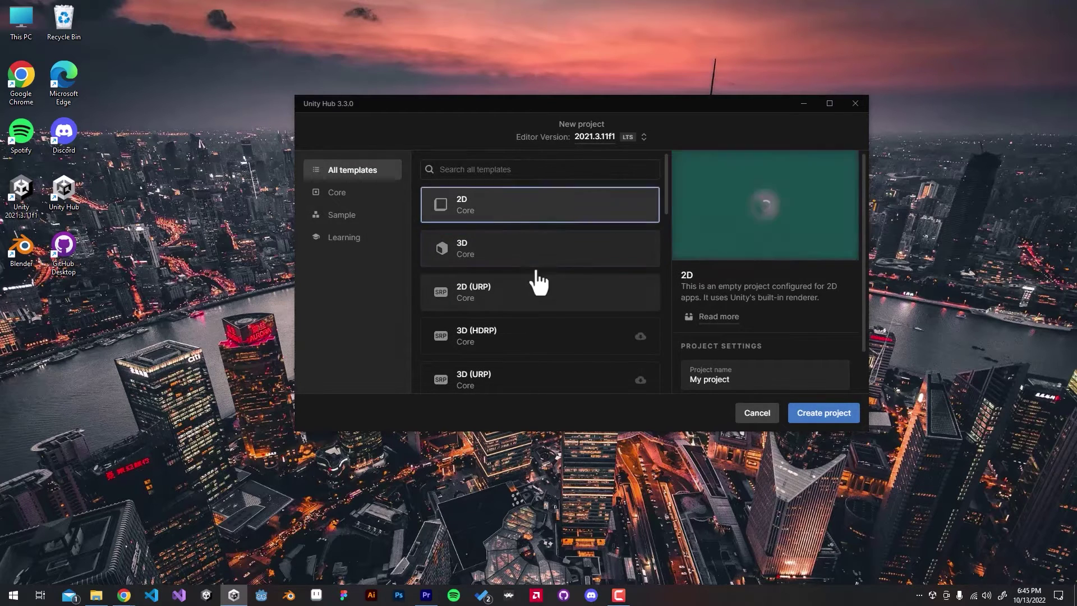
triple_click(729, 382)
text(Top Down RPG 2D)
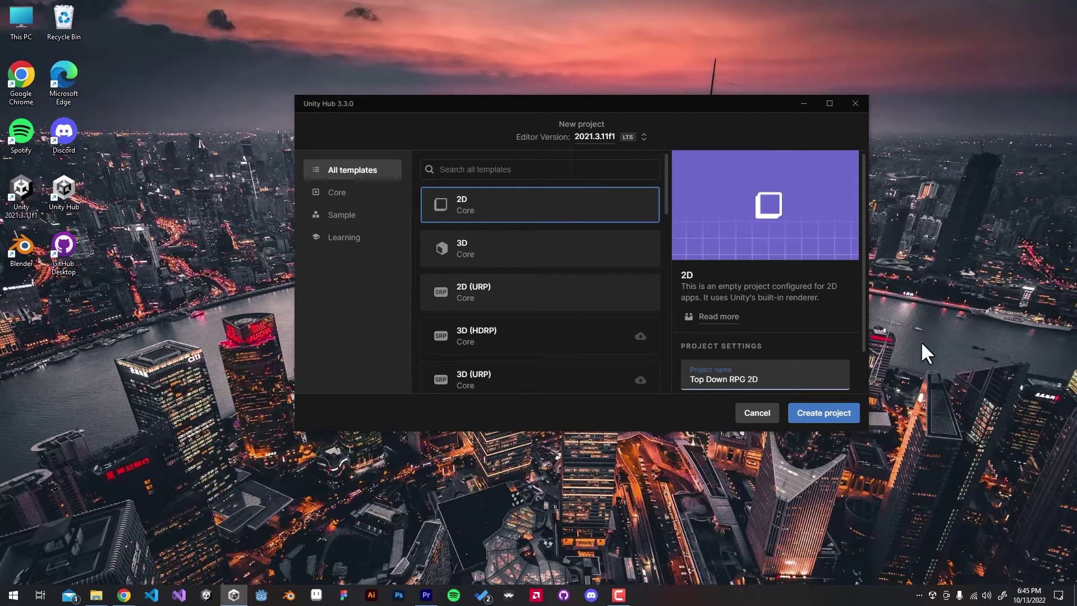
click(826, 424)
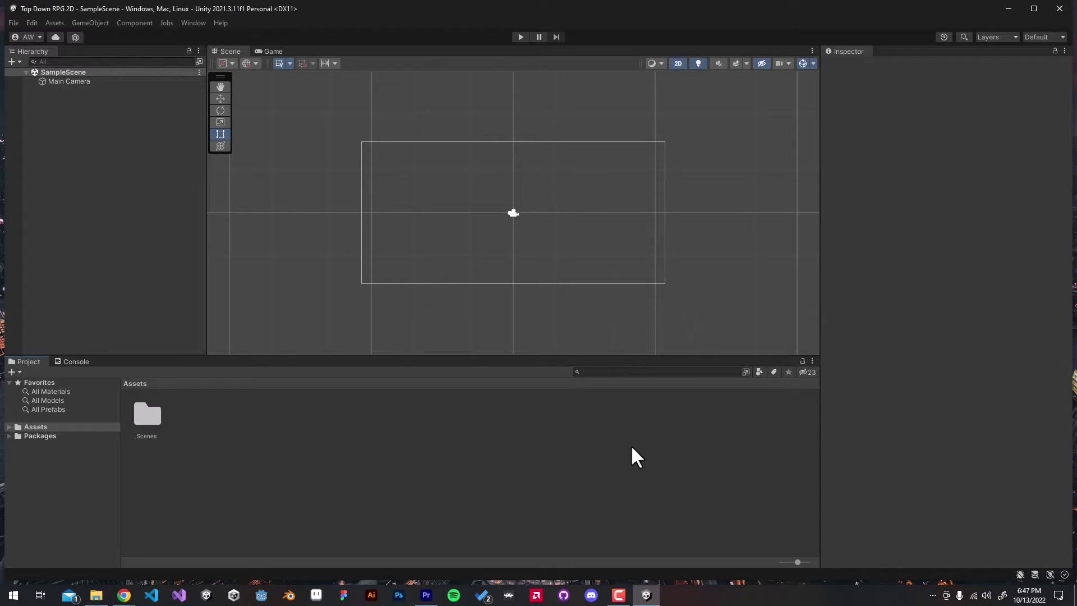
Step: Maximise the editor and rename Main Camera to Camera
double_click(416, 16)
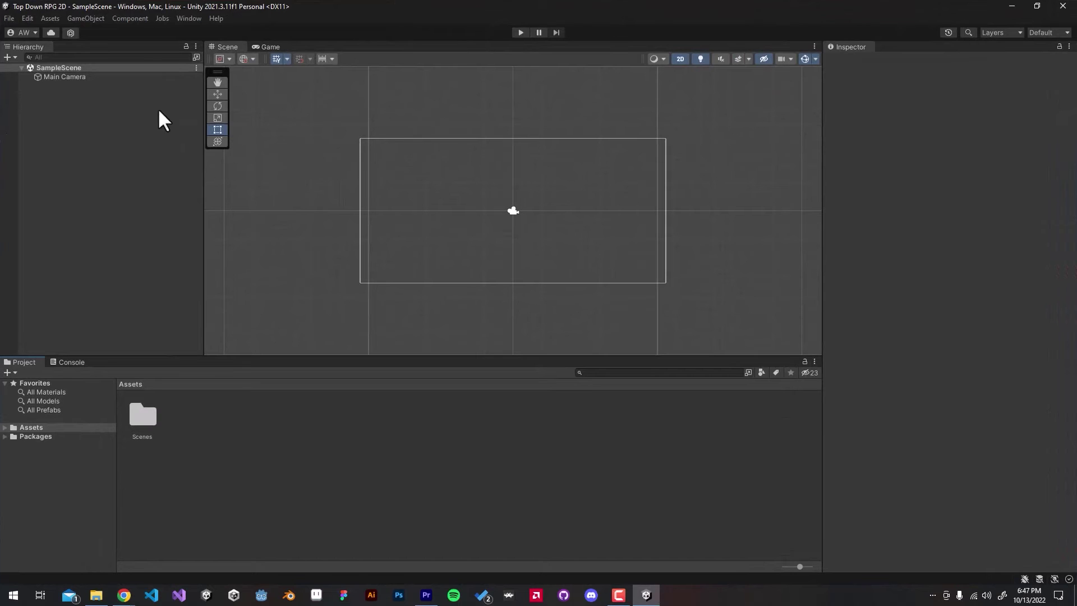
click(78, 77)
click(97, 68)
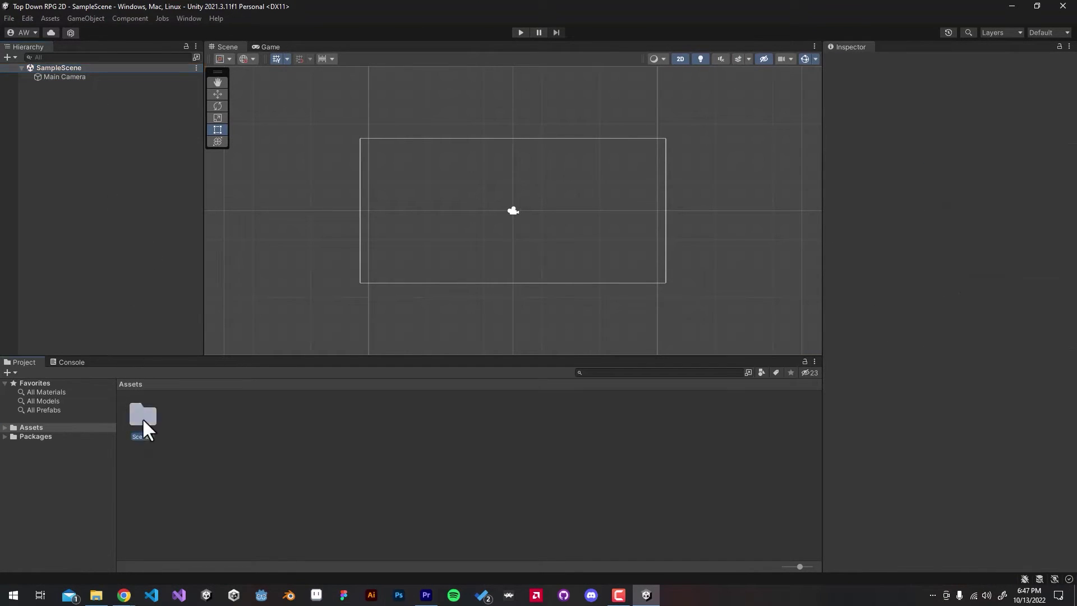
double_click(143, 421)
click(78, 77)
key(F2)
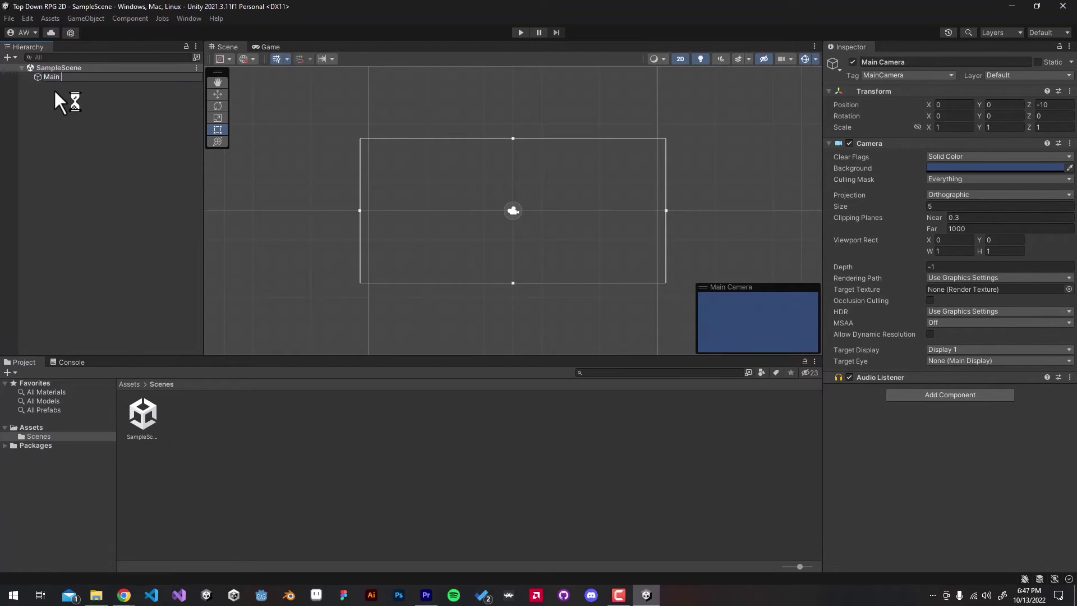
click(69, 82)
click(62, 79)
key(F2)
text(Camera)
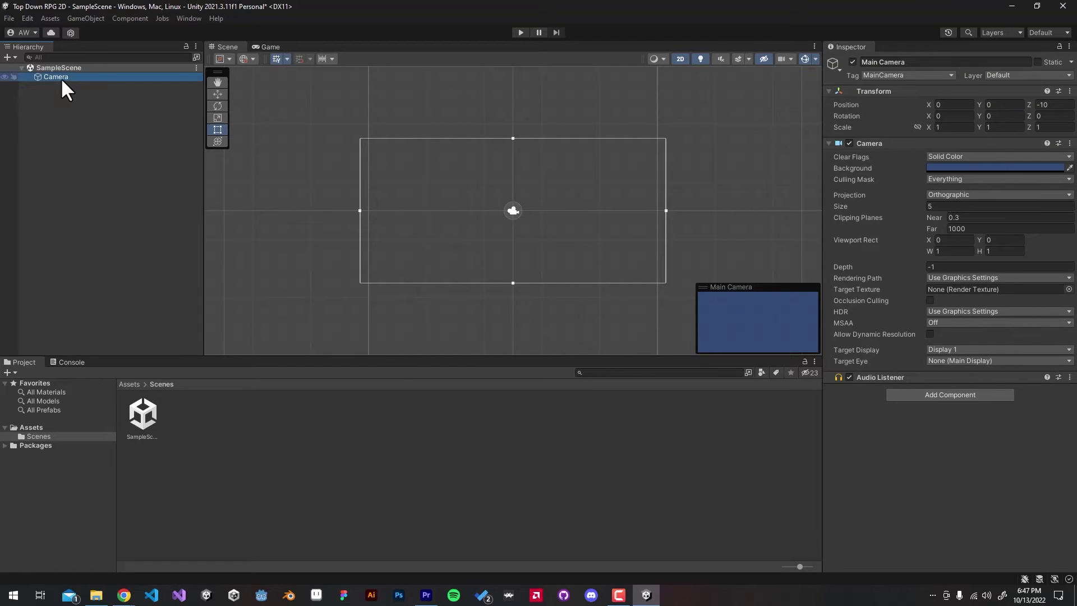
Step: Rename the SampleScene asset to Game and reload the scene
click(106, 69)
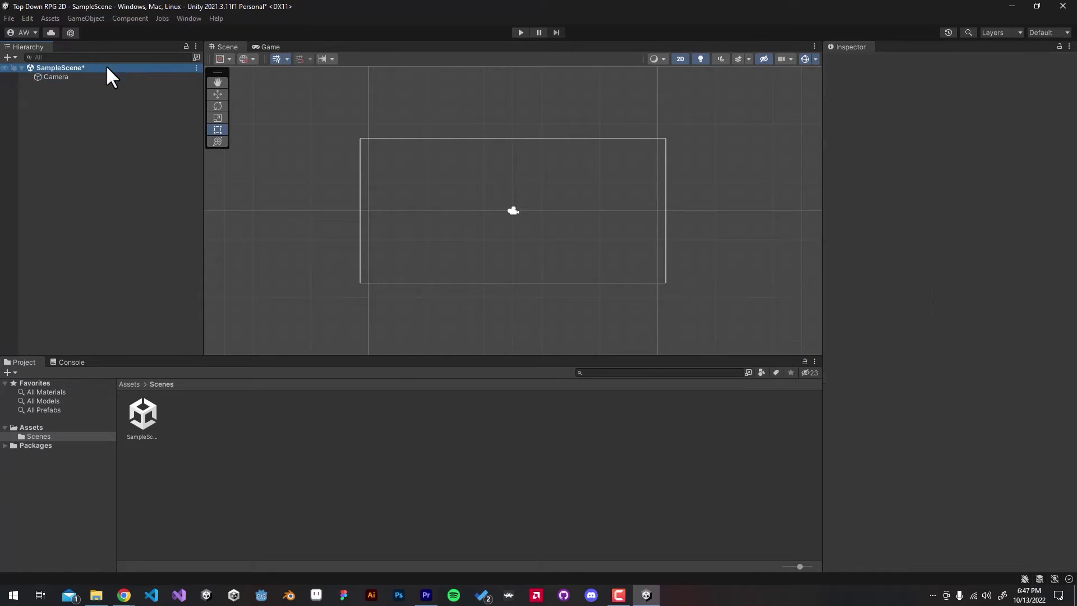
click(144, 423)
click(116, 222)
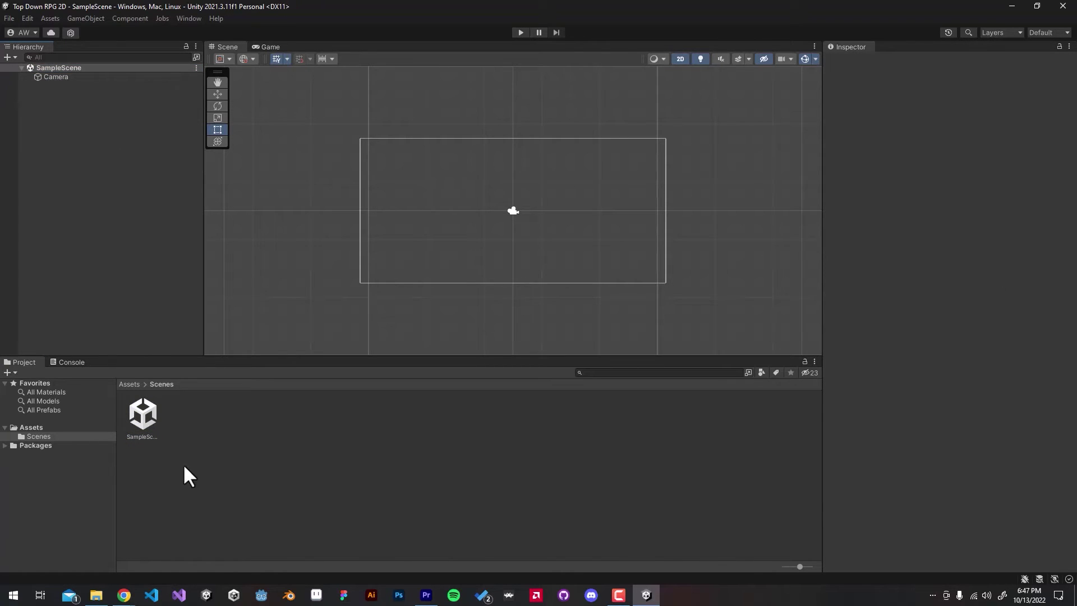
click(141, 411)
key(F2)
text(Game)
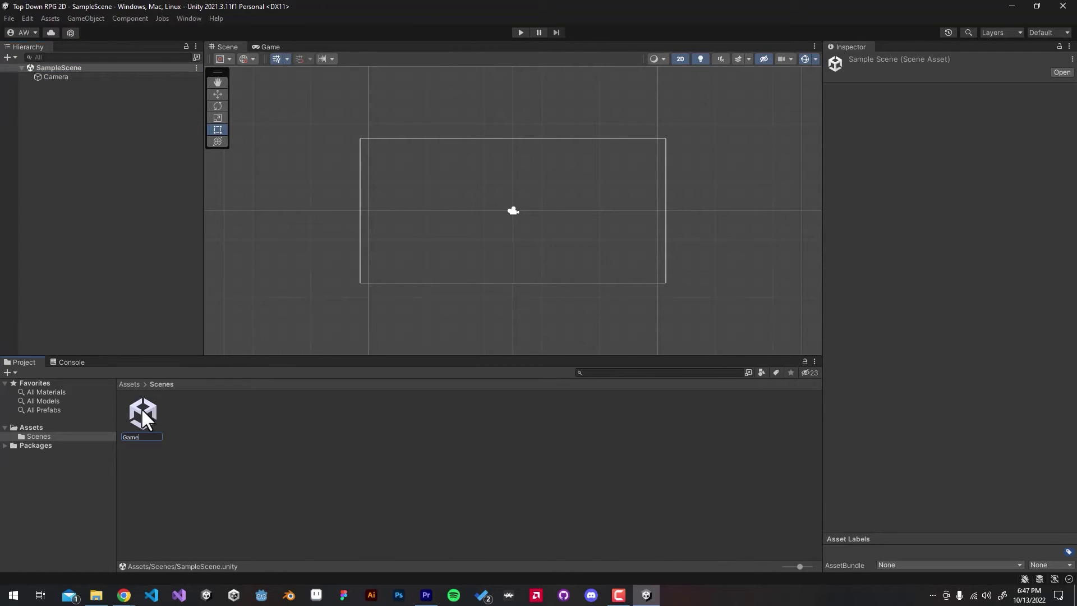
key(Return)
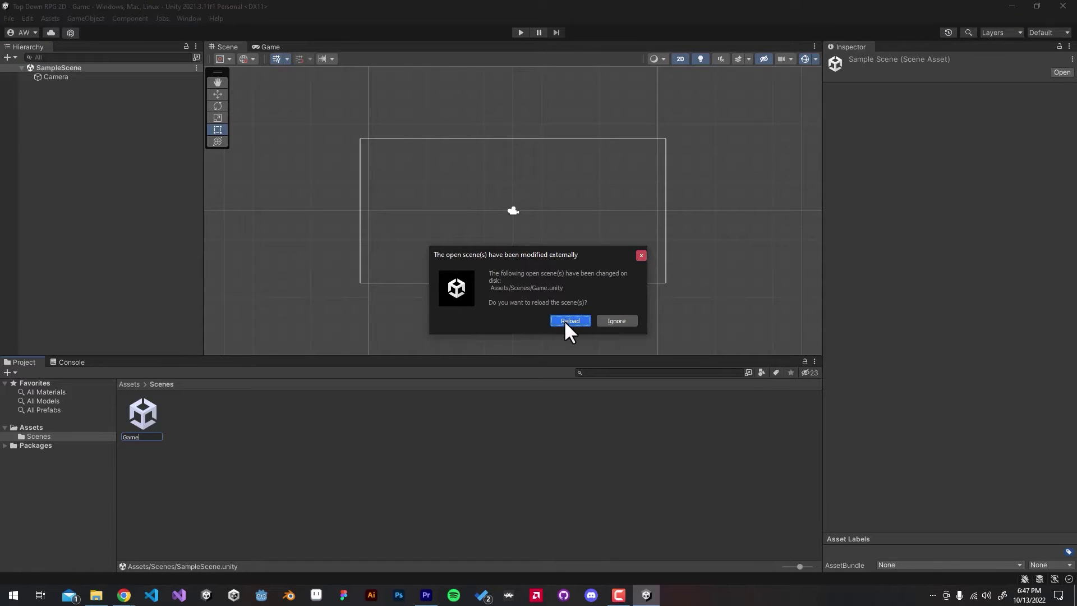
click(565, 323)
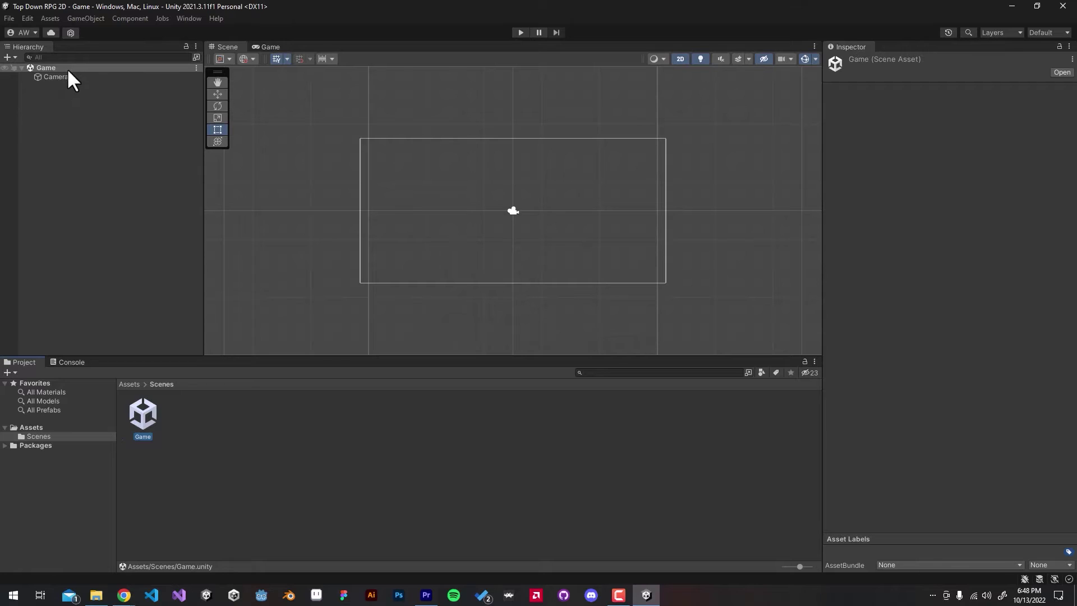
click(259, 407)
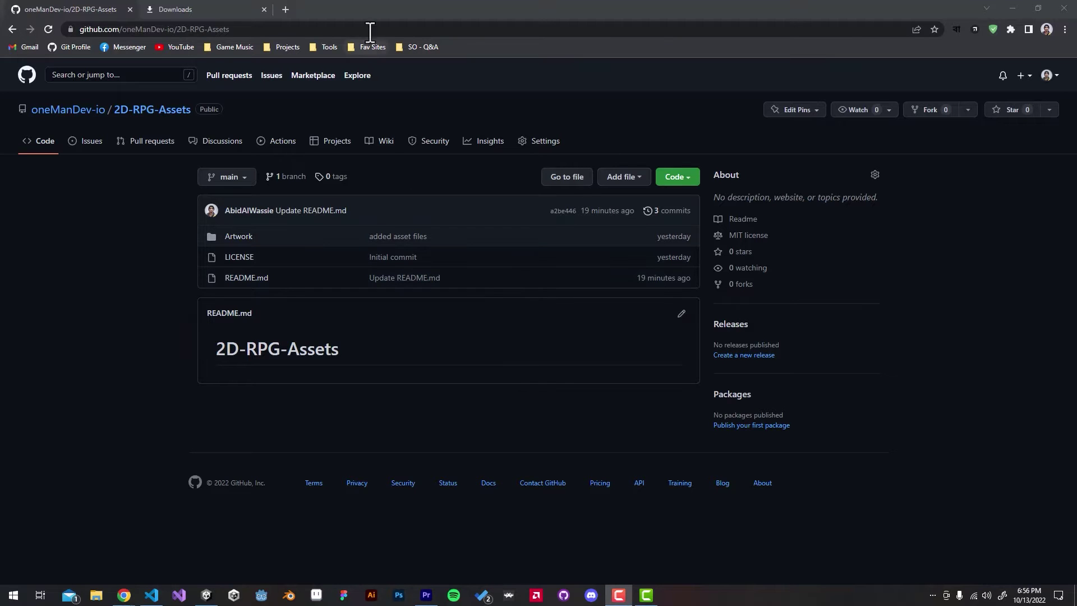
Step: Download the 2D-RPG-Assets repository as a ZIP from the Code menu
click(373, 28)
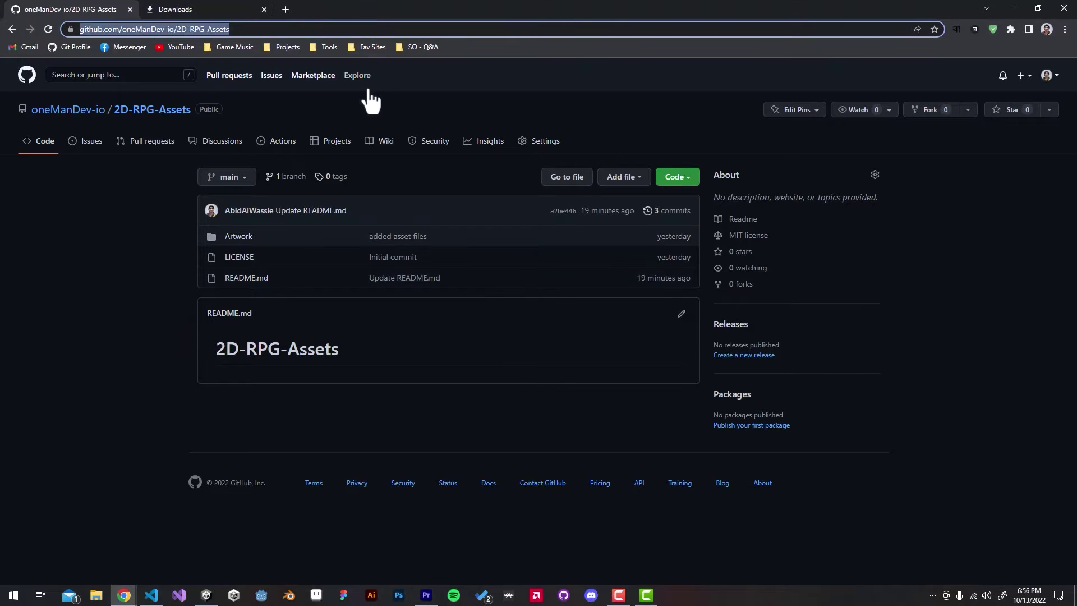
click(682, 180)
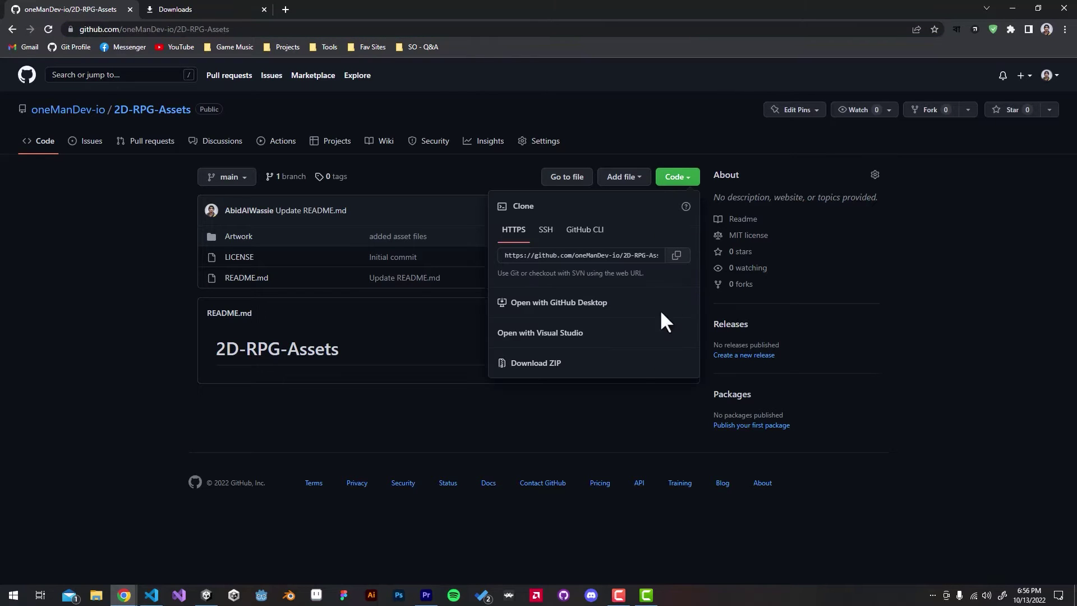
click(556, 370)
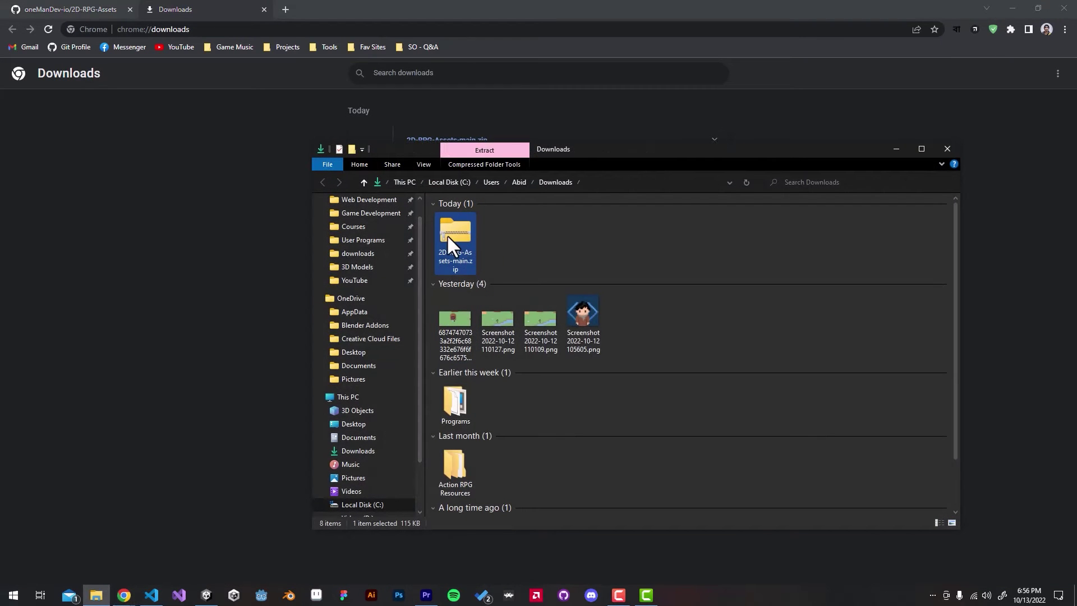
Step: Extract the zip with 7-Zip into 2D-RPG-Assets-main, open it, and return to Unity
right_click(447, 235)
mouse_move(368, 297)
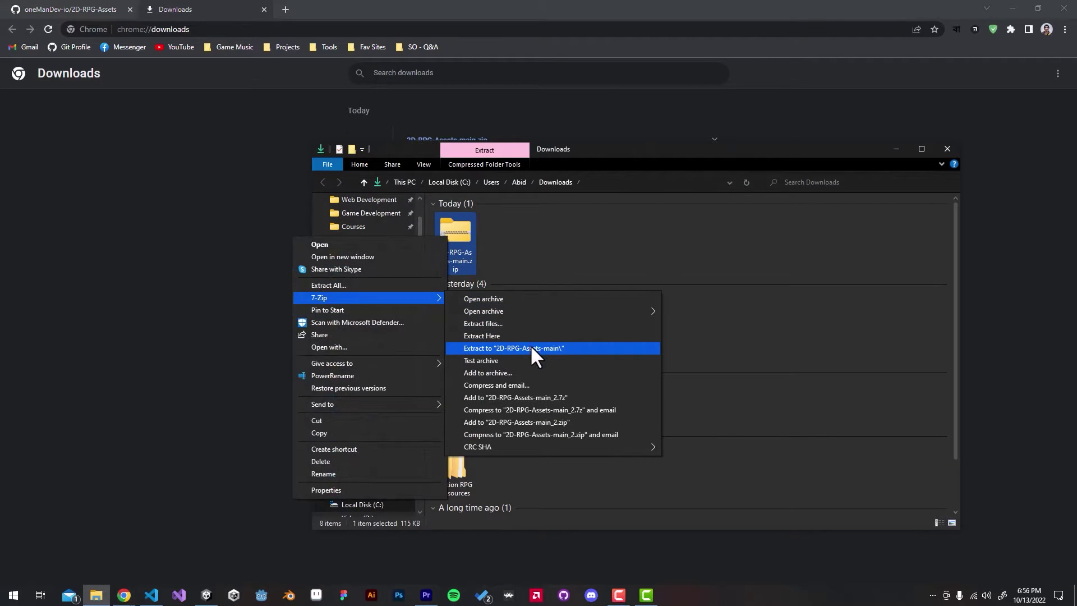
click(530, 345)
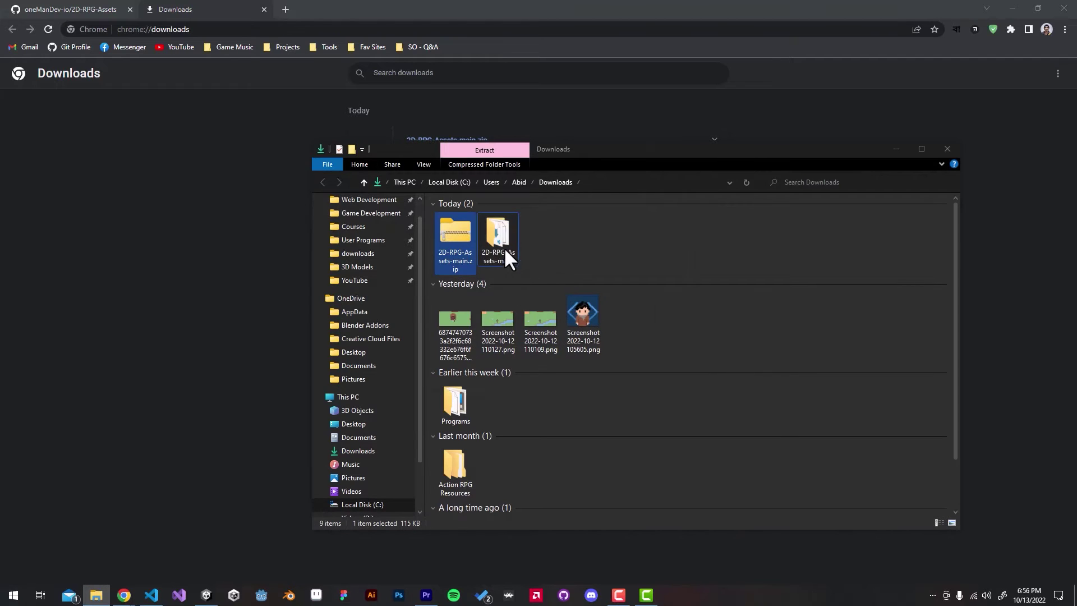
double_click(504, 244)
click(465, 217)
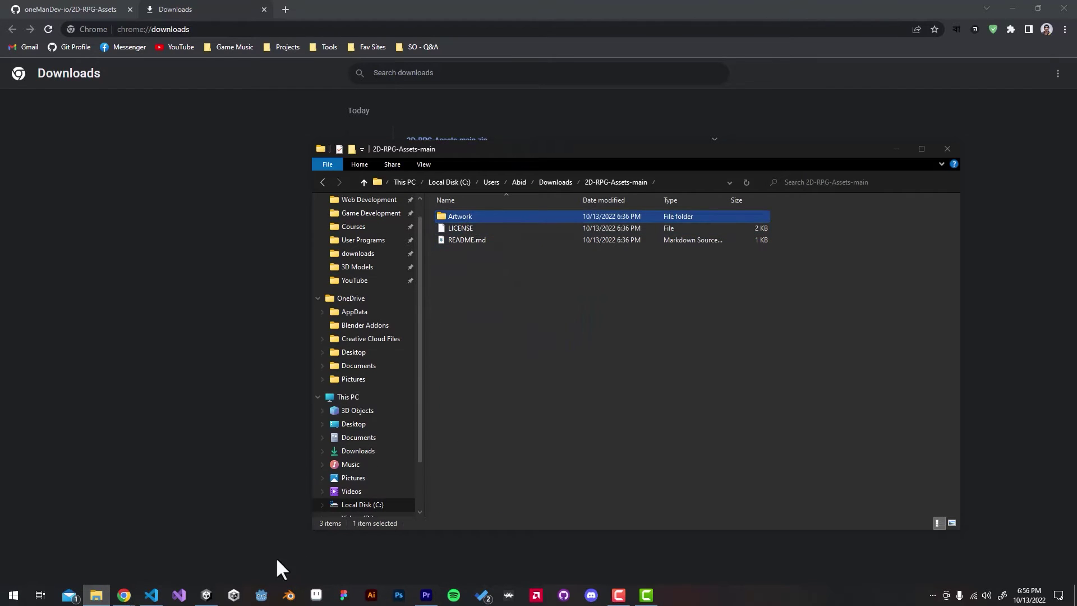
click(206, 595)
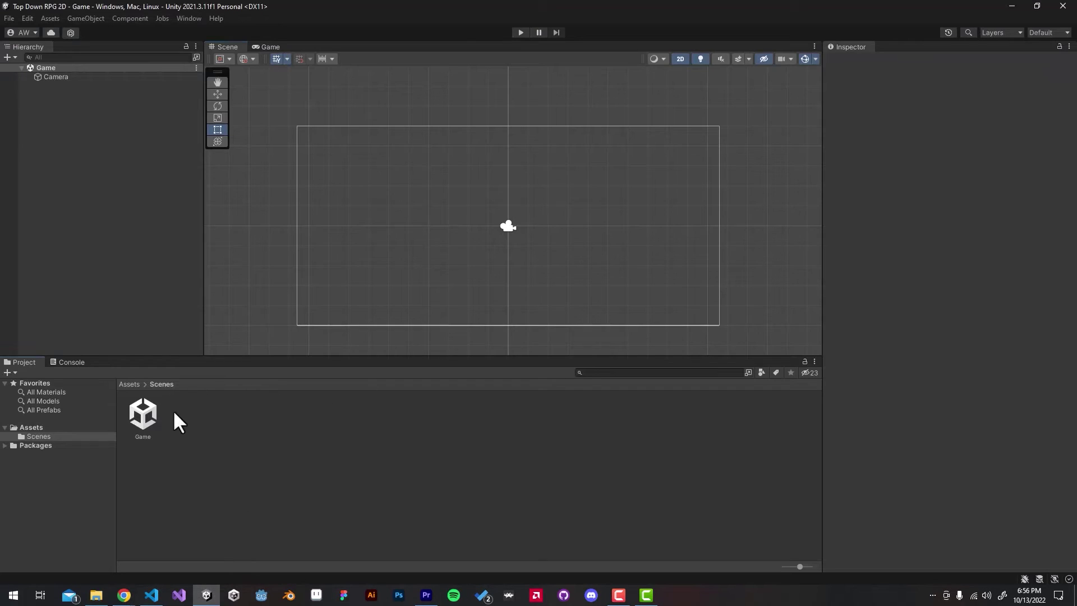
Step: Drag the Artwork folder from Explorer into Unity's top-level Assets folder
click(133, 387)
key(alt+Tab)
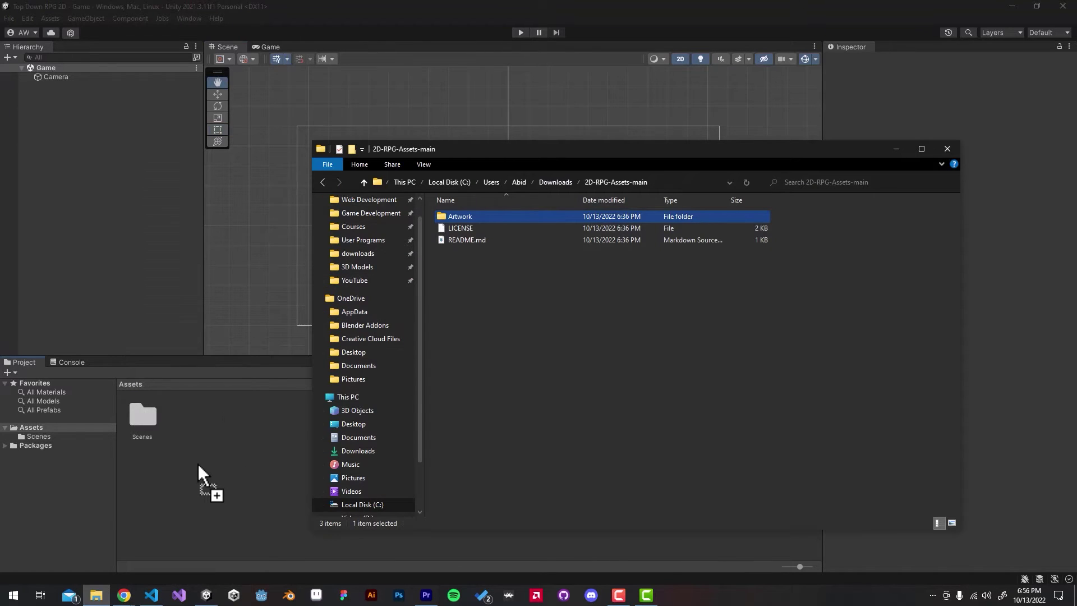
drag(199, 465, 198, 465)
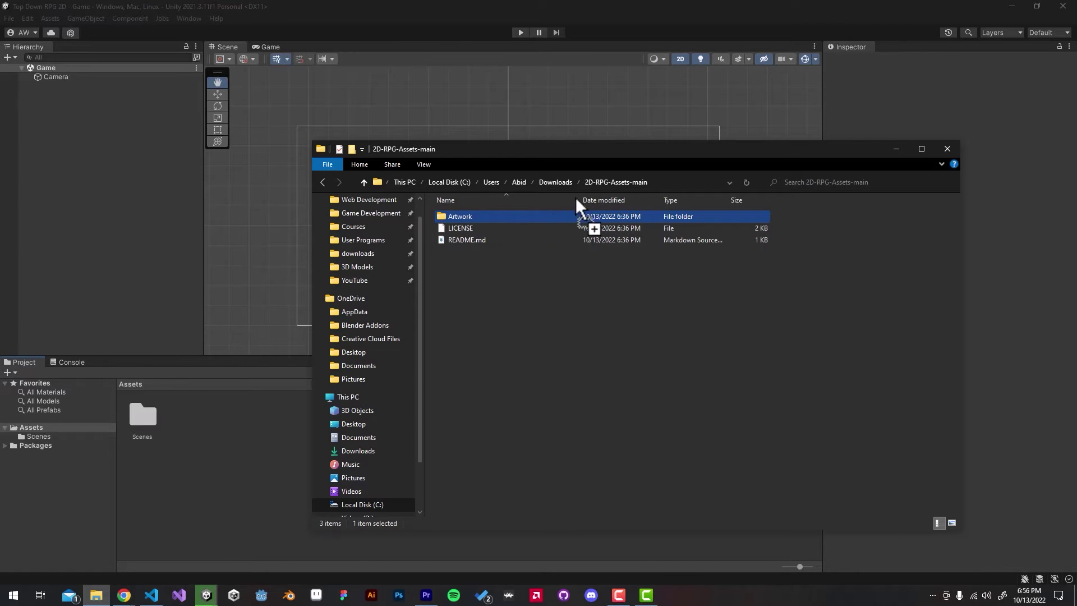
click(895, 149)
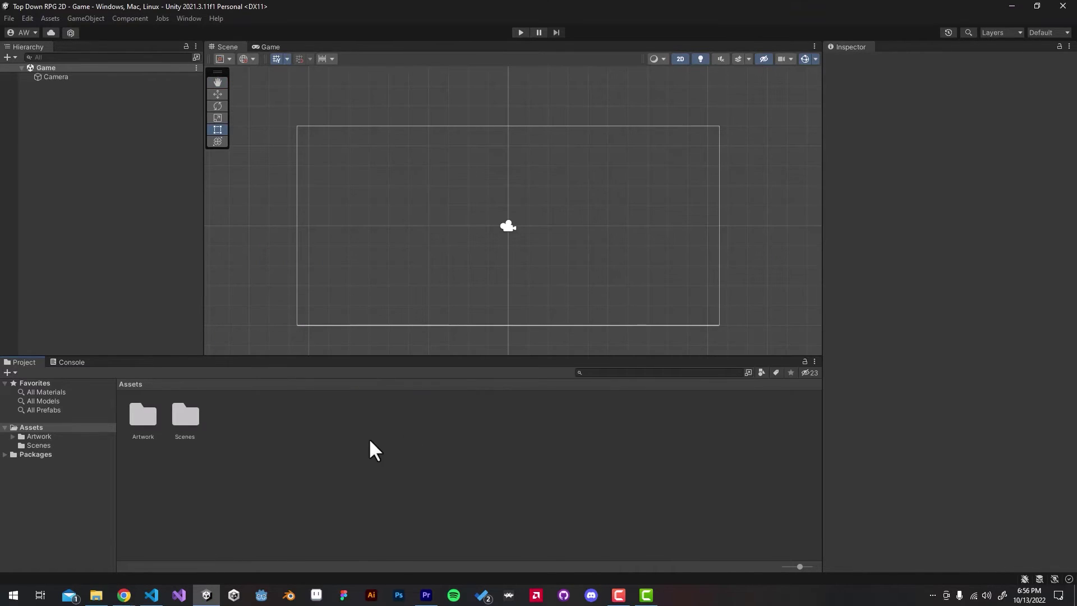
Step: Drag player-idle-front-1 from Artwork/Player/idle/player-idle-front into the Scene view
double_click(143, 414)
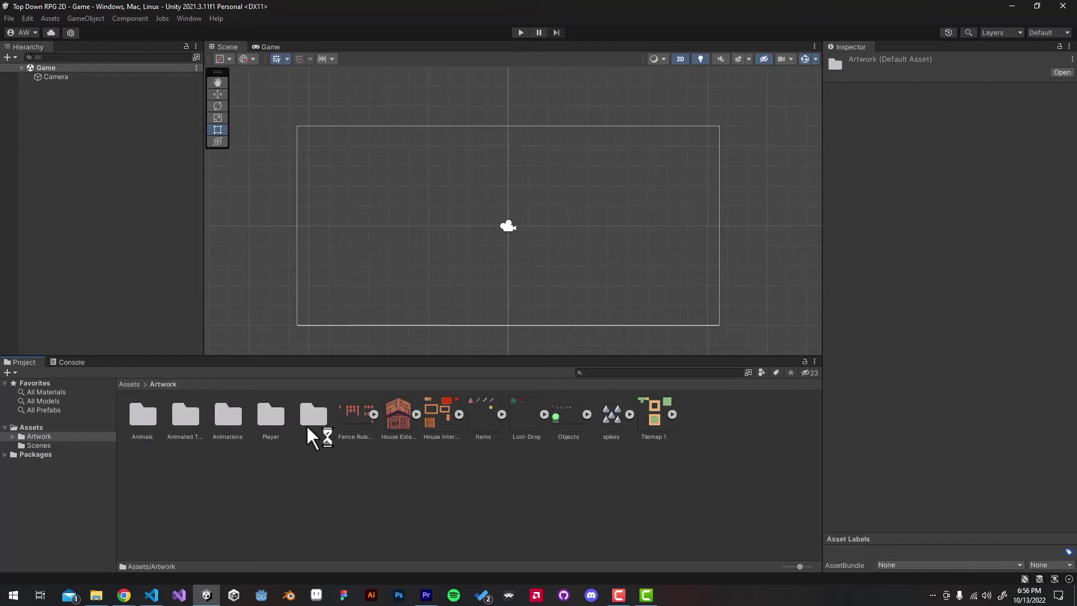
click(91, 77)
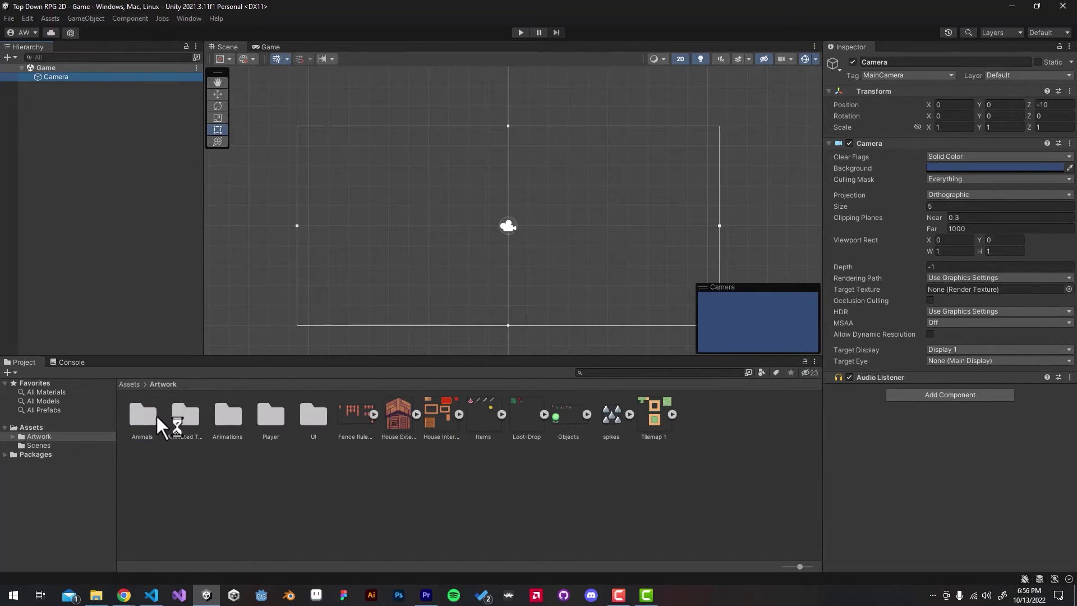
double_click(272, 416)
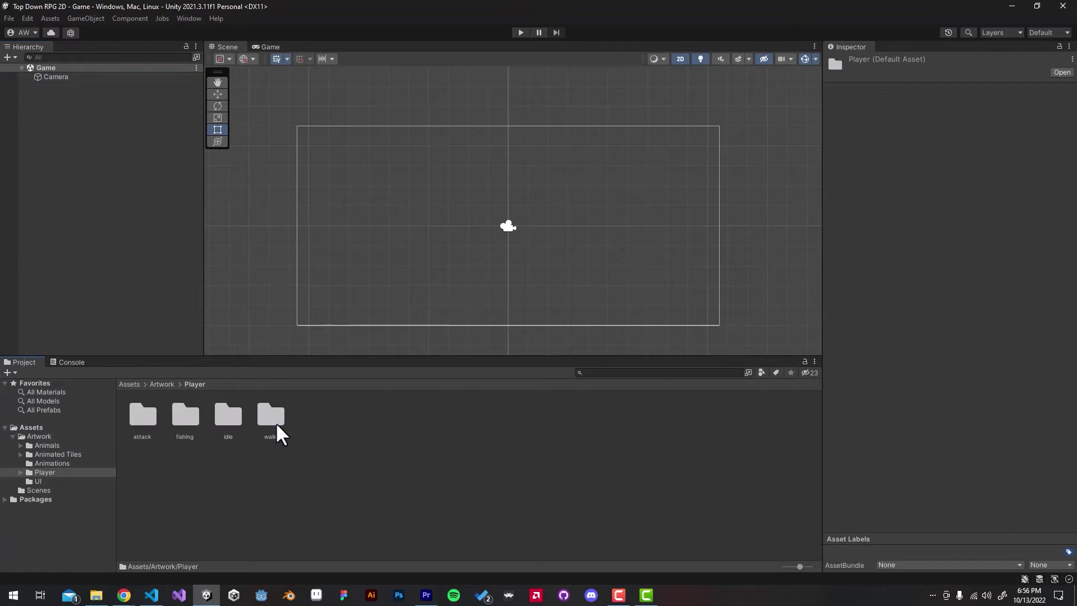
double_click(226, 418)
click(186, 421)
double_click(191, 425)
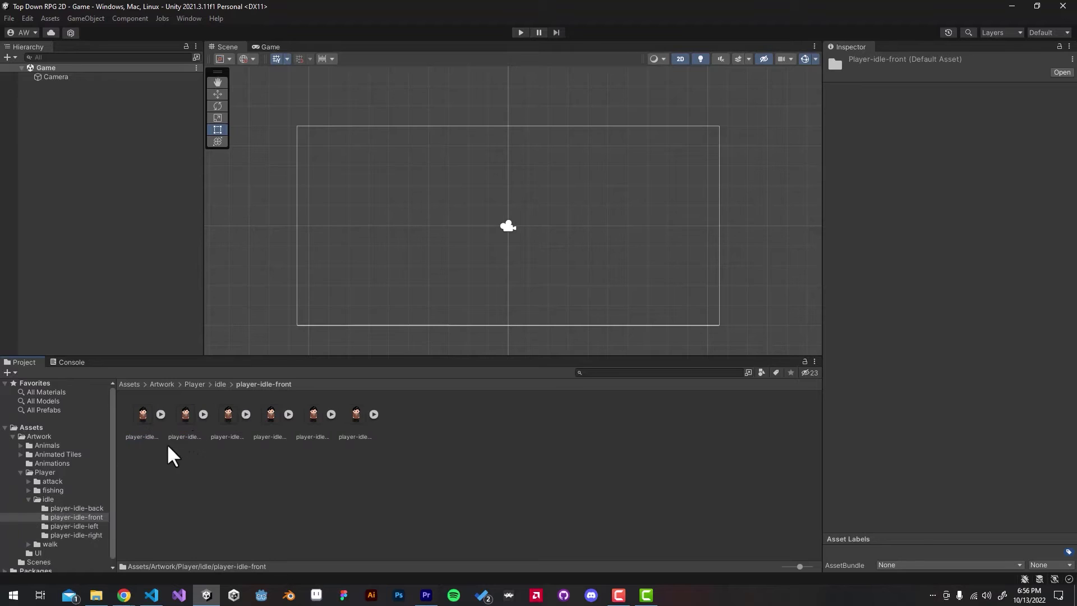
click(158, 437)
drag(152, 421, 431, 267)
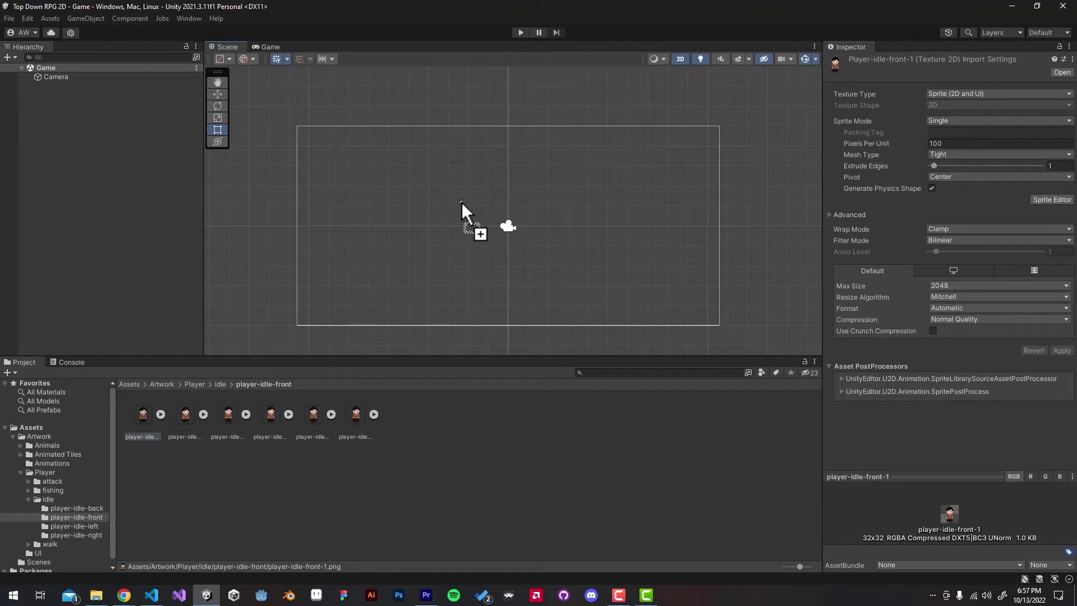
drag(462, 201, 463, 203)
scroll(481, 202, up, 2)
scroll(471, 195, up, 2)
scroll(458, 200, up, 2)
scroll(446, 205, up, 2)
scroll(437, 208, up, 2)
scroll(436, 202, up, 2)
scroll(425, 195, up, 2)
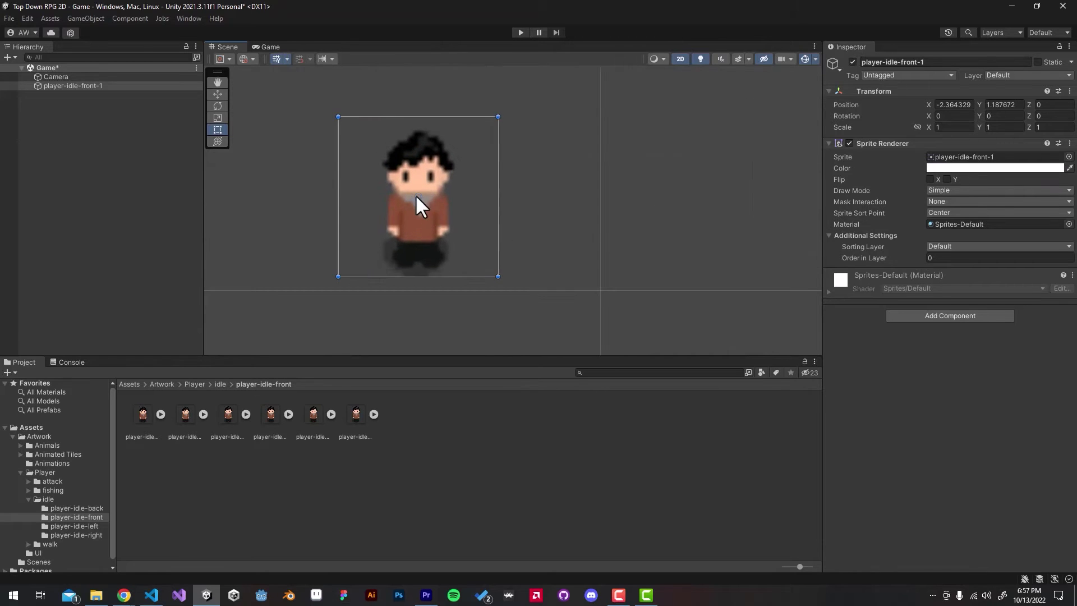
scroll(432, 197, up, 1)
mouse_move(432, 197)
middle_down()
mouse_move(377, 270)
mouse_move(499, 204)
middle_up()
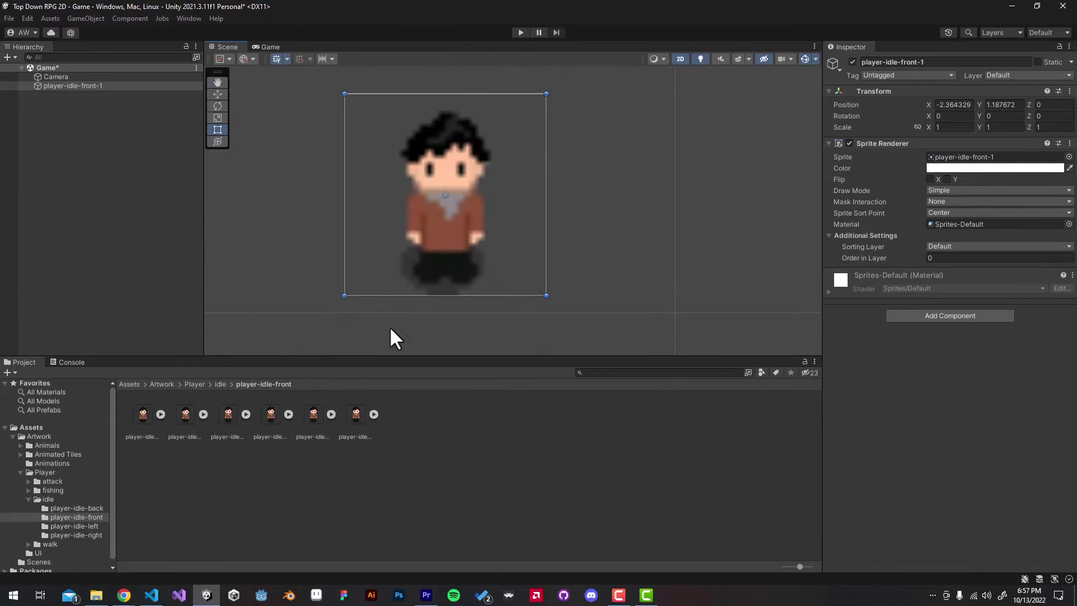
Step: Import player-idle-front-1 with Point filter, no compression and 16 pixels per unit
click(142, 414)
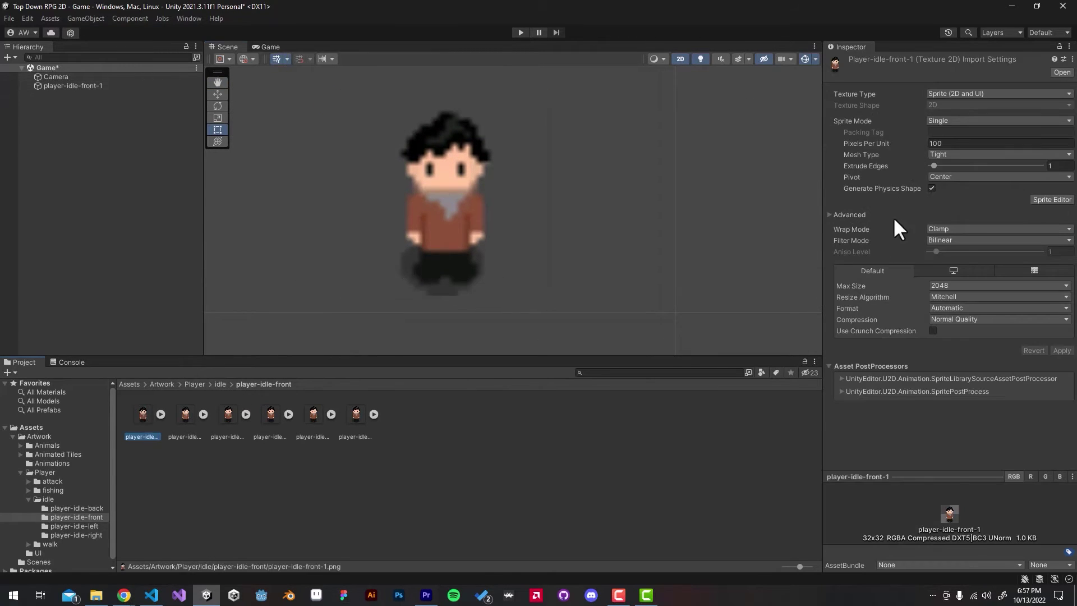
click(933, 143)
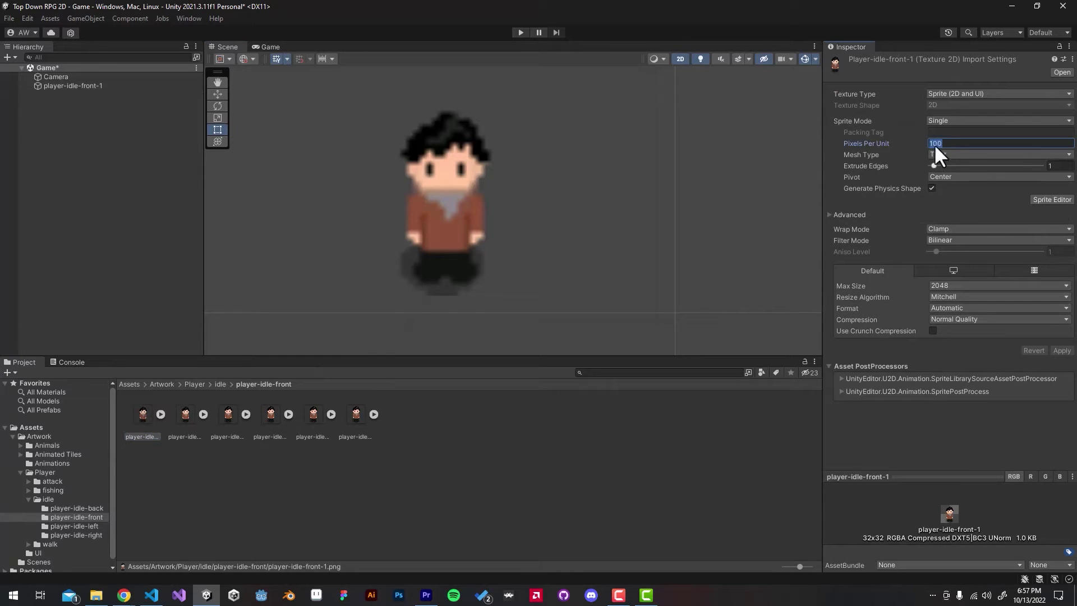
click(950, 120)
click(902, 367)
click(969, 238)
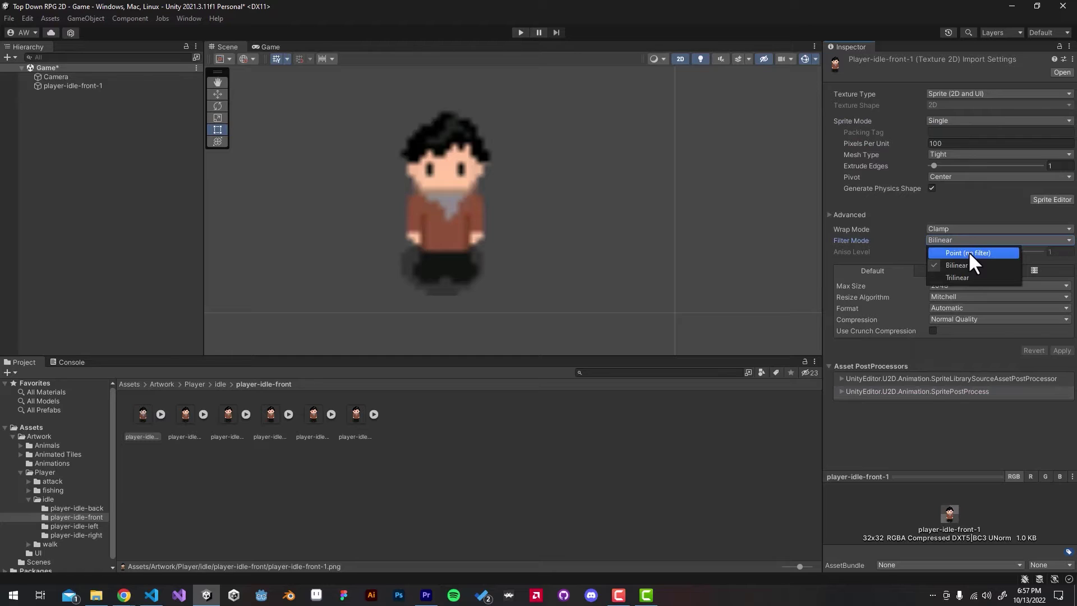
click(968, 251)
click(958, 319)
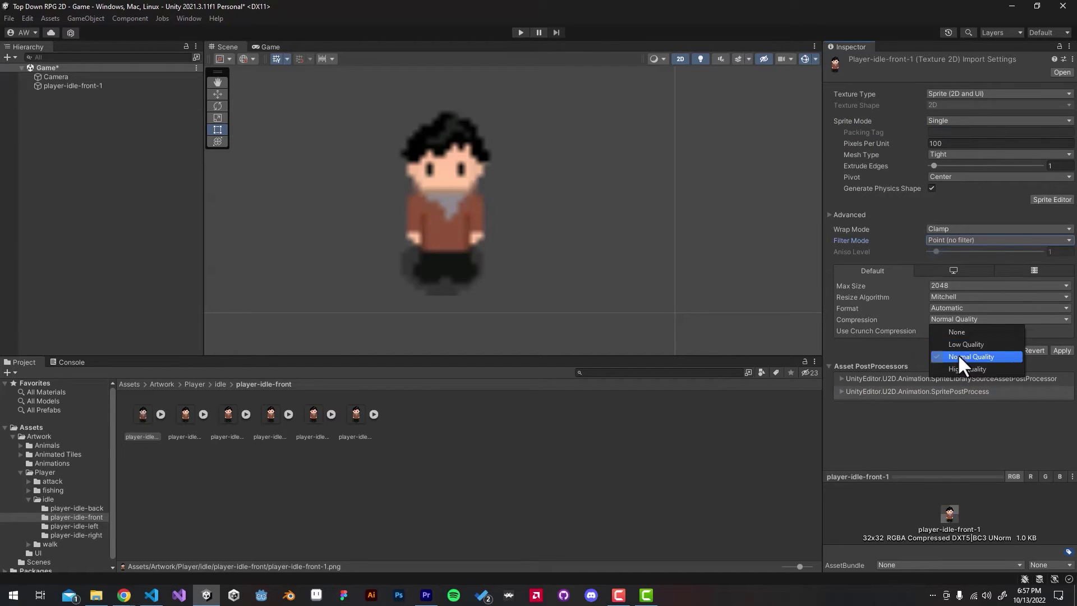
click(966, 331)
click(1061, 338)
scroll(448, 179, up, 2)
scroll(448, 186, up, 2)
scroll(448, 185, down, 1)
scroll(448, 186, down, 1)
scroll(450, 191, down, 1)
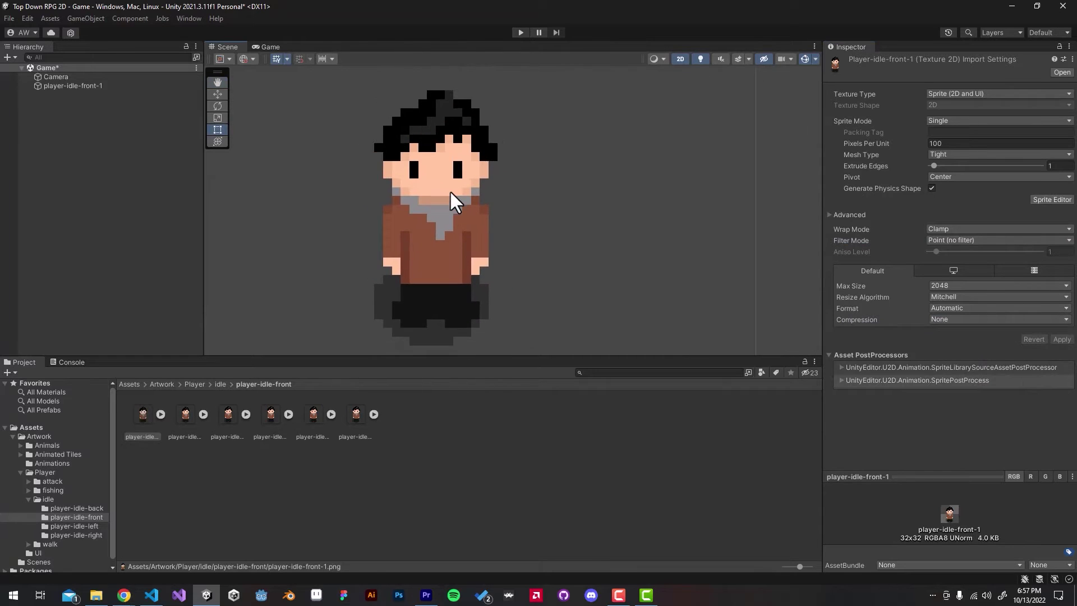
click(955, 144)
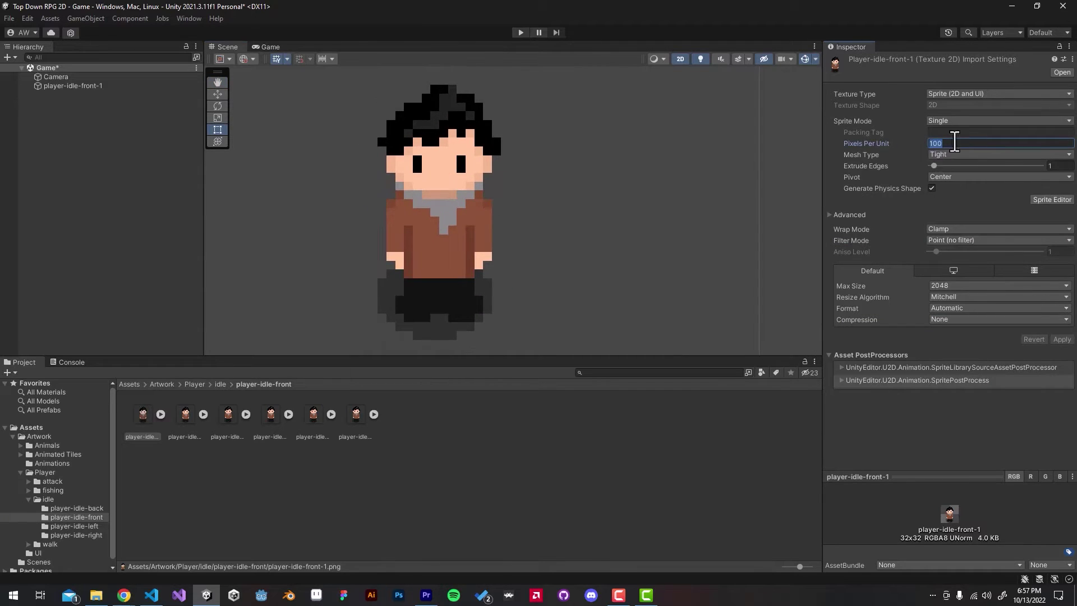
text(16)
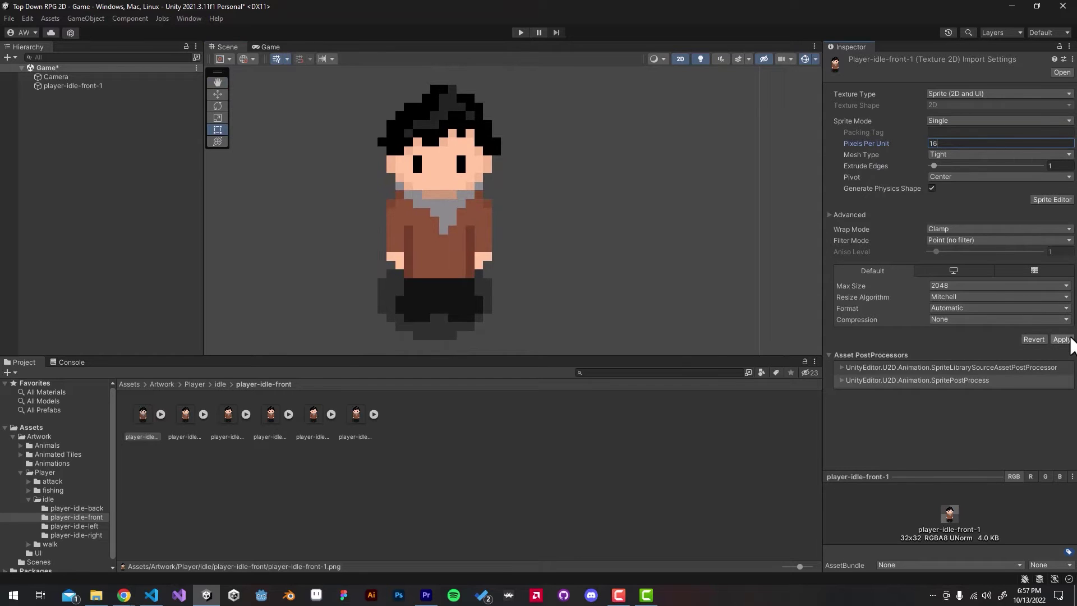
click(1062, 338)
click(753, 301)
scroll(642, 207, down, 5)
Step: Rename player-idle-front-1 to Player and play-test the scene
click(98, 87)
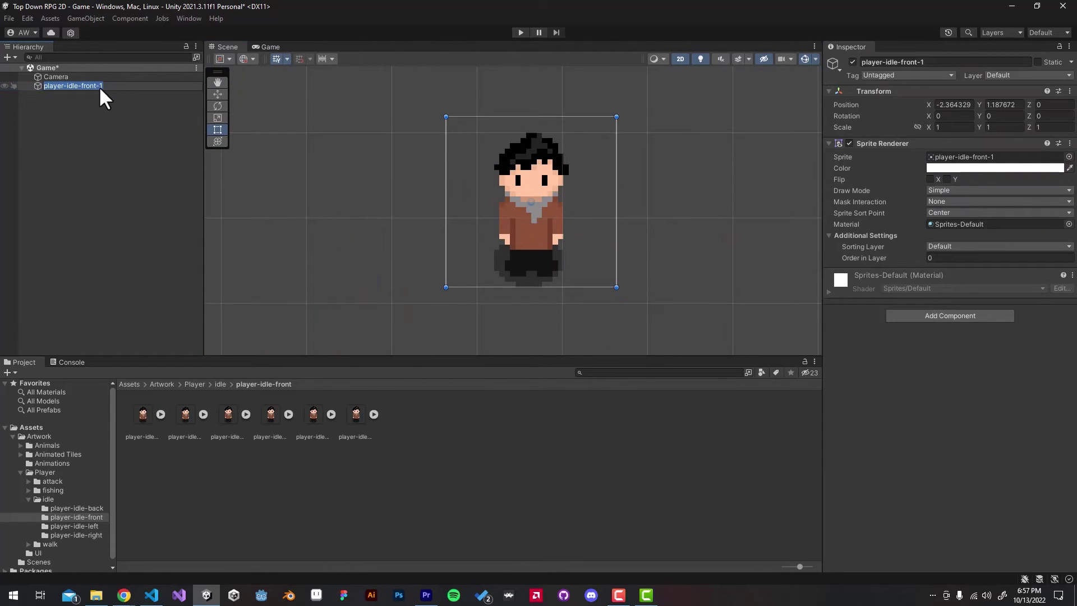
text(Player)
key(Return)
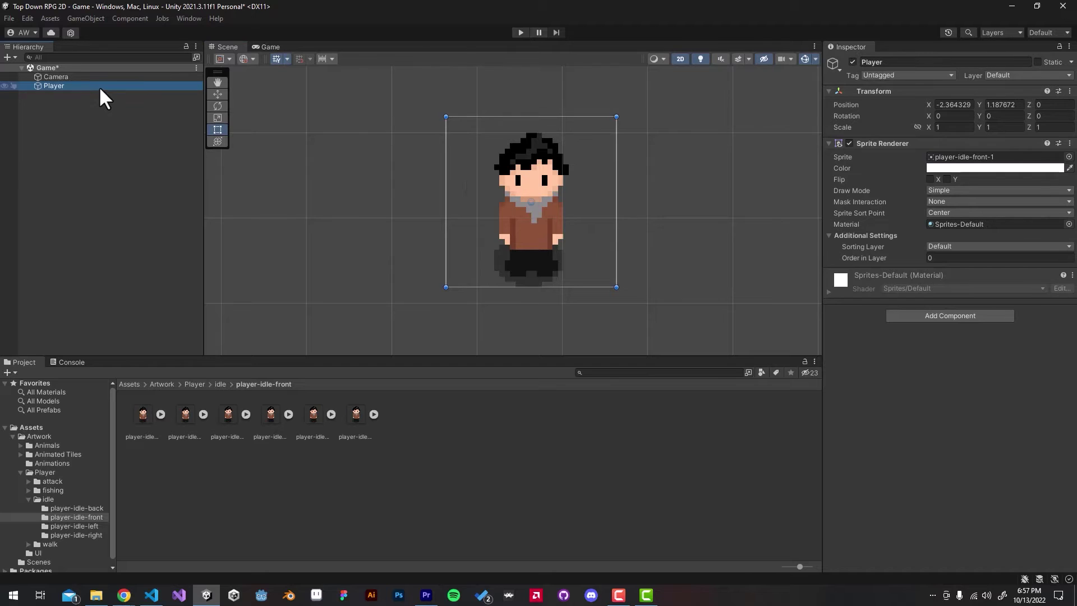
scroll(410, 207, down, 3)
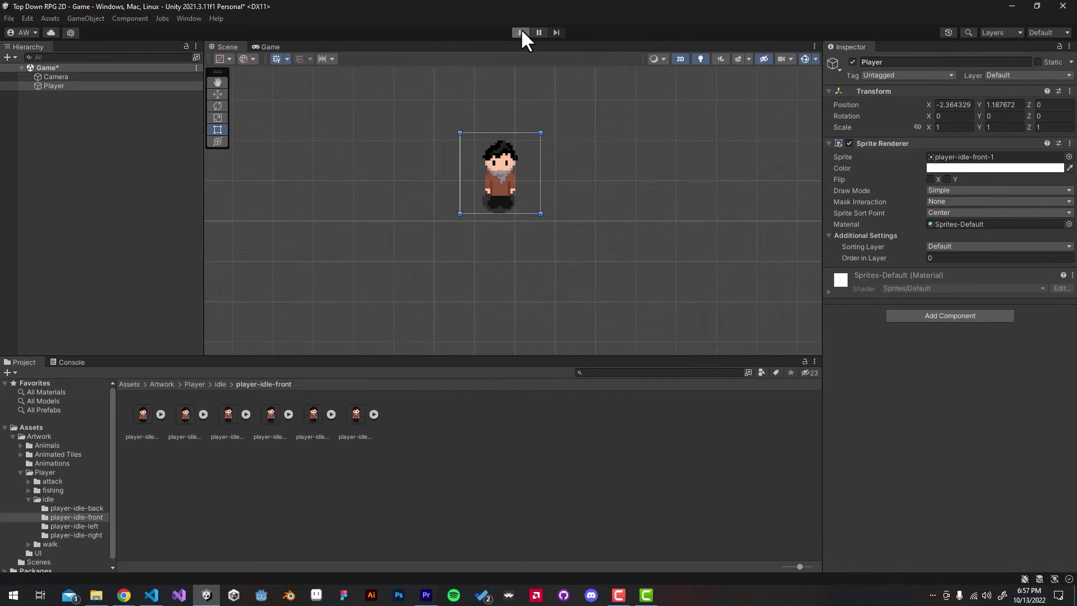
click(520, 33)
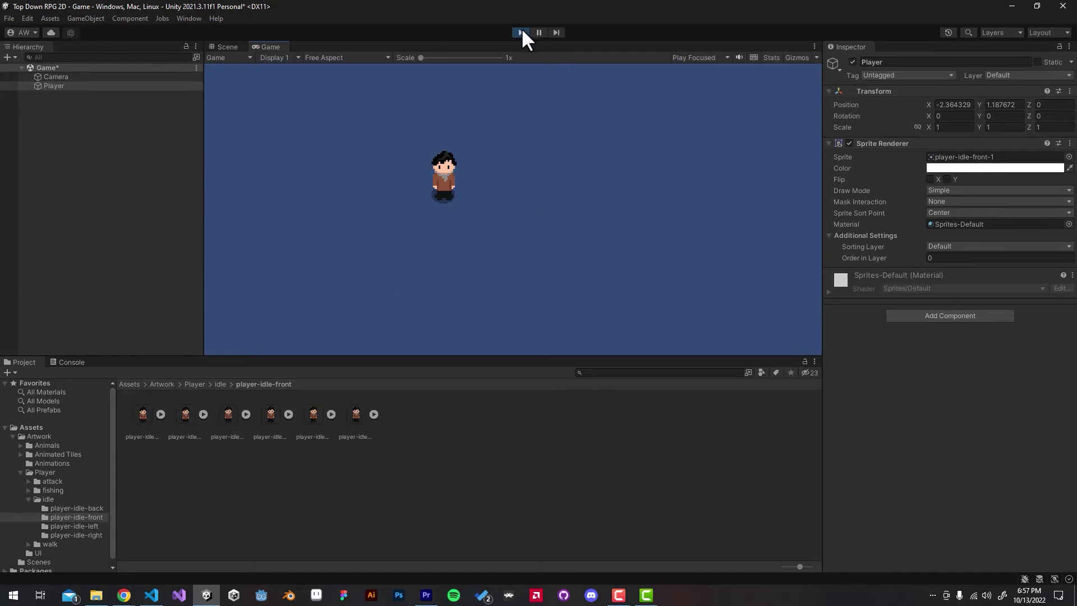
click(521, 32)
scroll(505, 197, down, 2)
scroll(474, 223, down, 2)
key(ctrl+p)
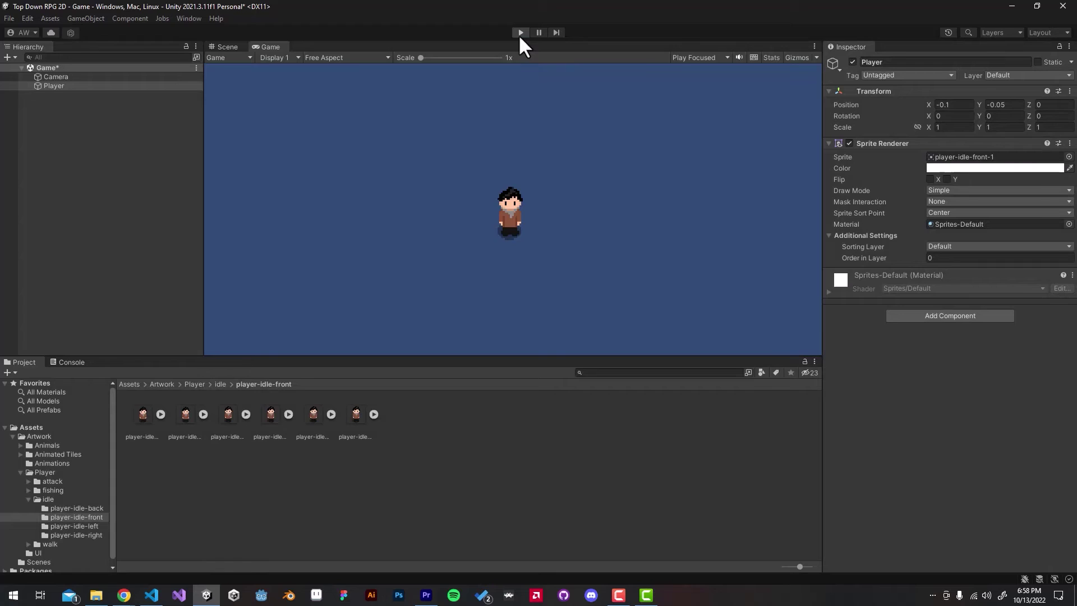
Step: Add a Rigidbody 2D to Player and play to watch it fall
click(520, 32)
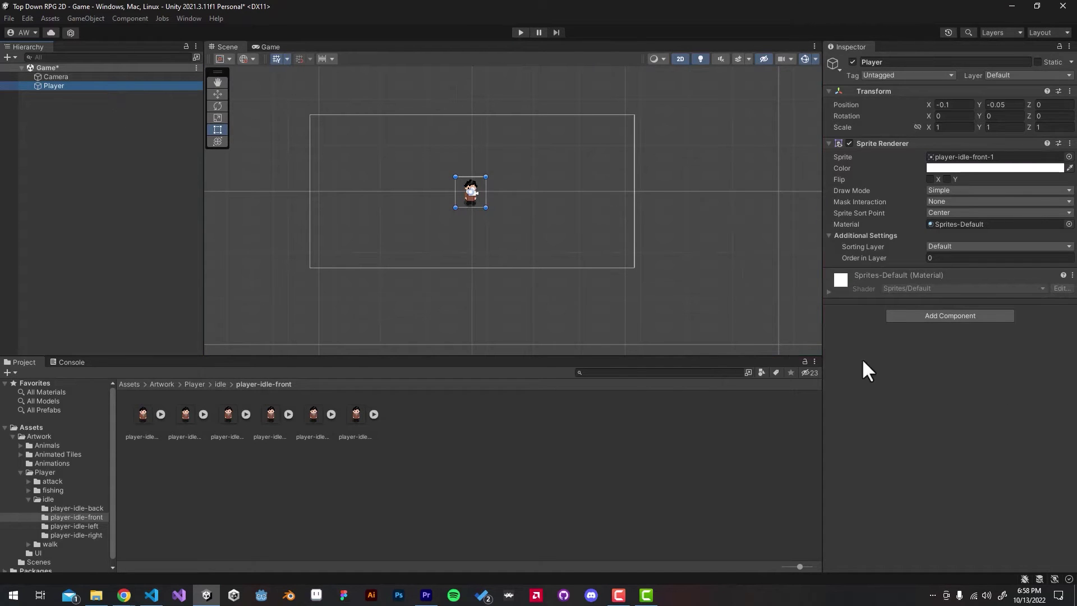
click(977, 318)
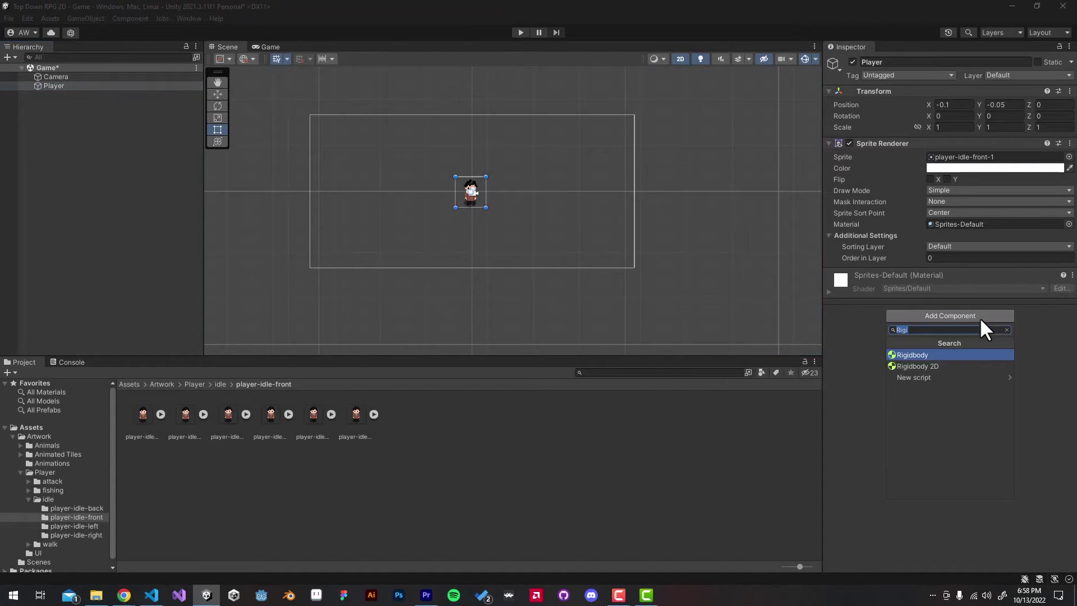
click(965, 360)
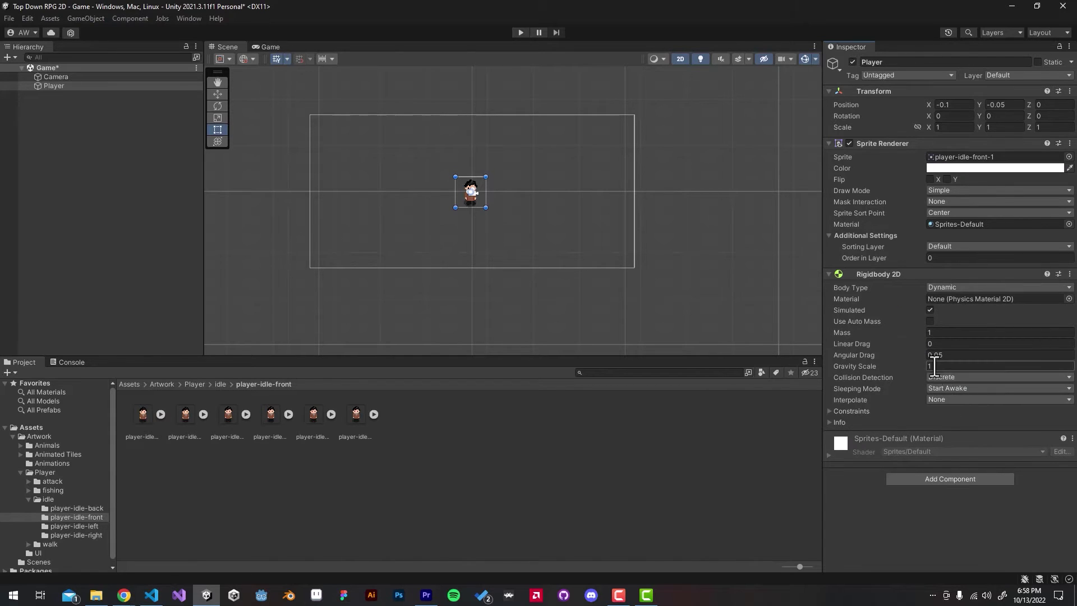
click(926, 518)
click(521, 32)
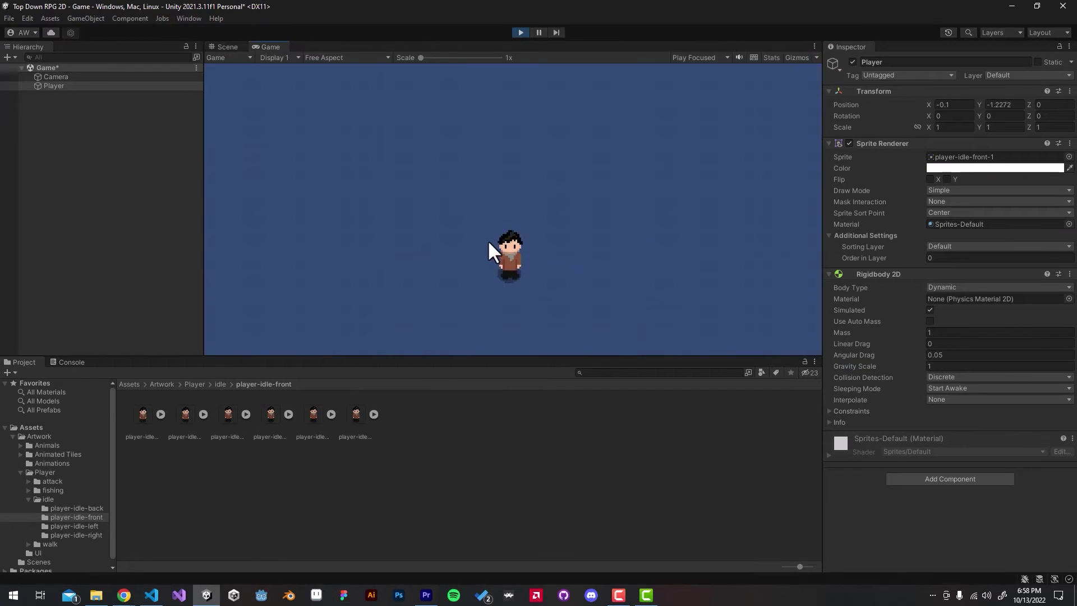
click(521, 31)
text(0)
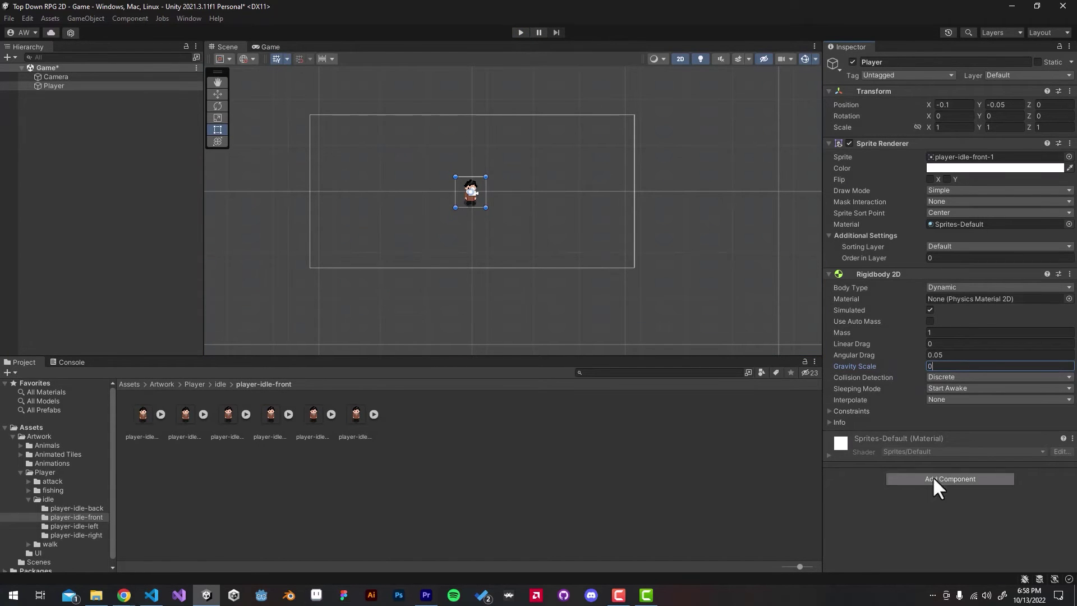
Step: Set Gravity Scale to 0 and play-test again
key(Return)
click(520, 32)
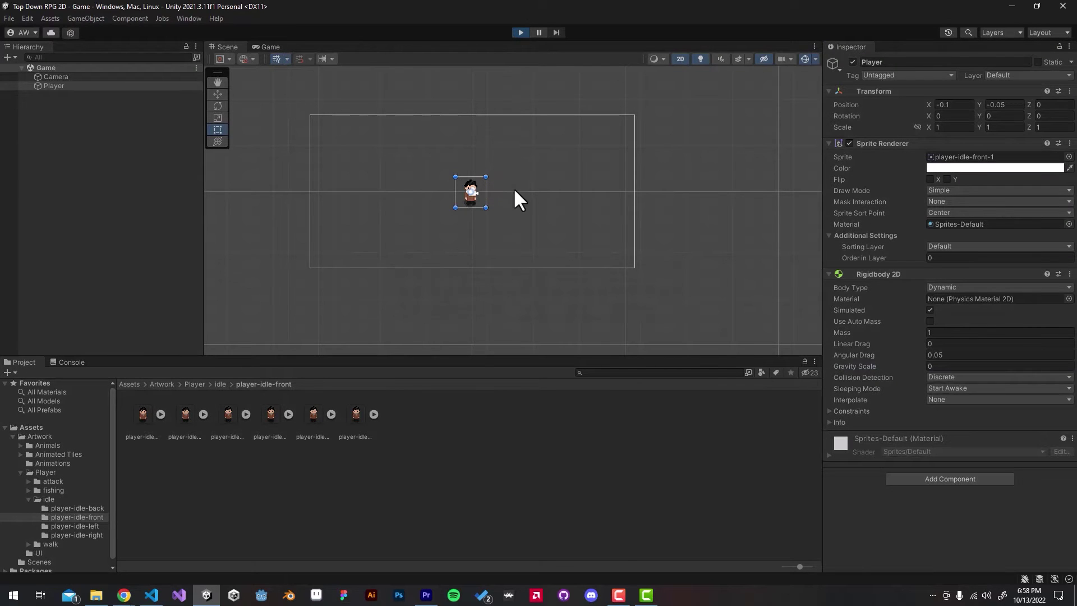
click(526, 35)
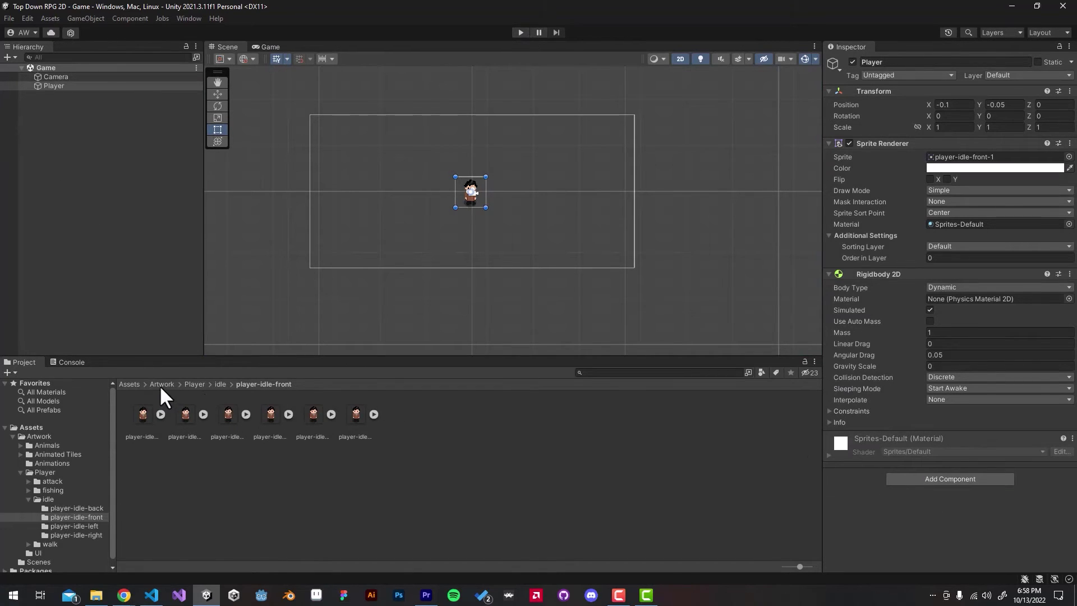
Step: Create a new C# script named Player in the Assets folder
click(131, 384)
right_click(264, 414)
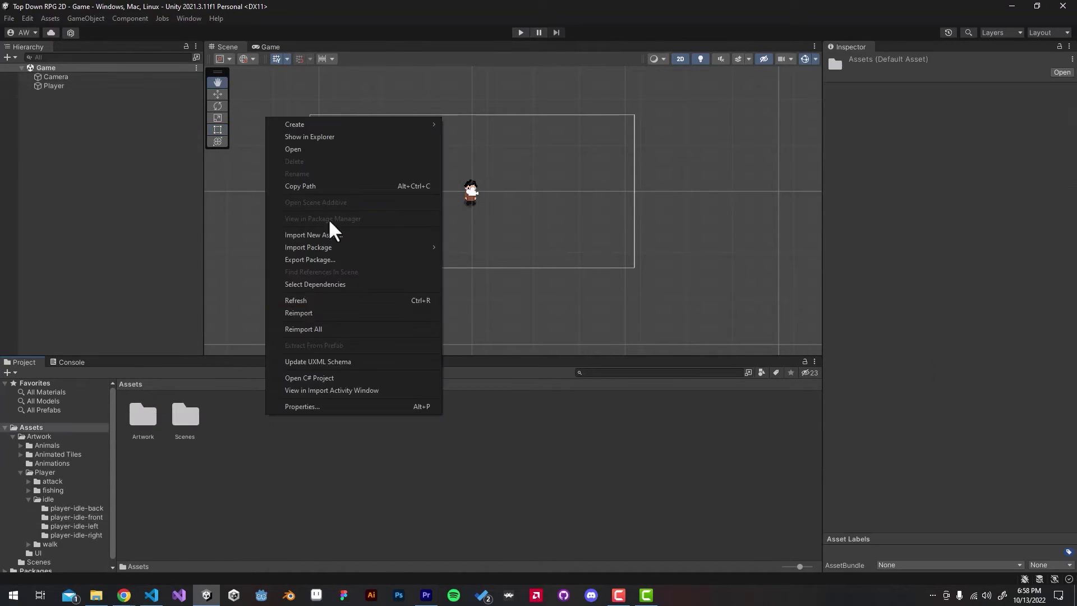
mouse_move(352, 125)
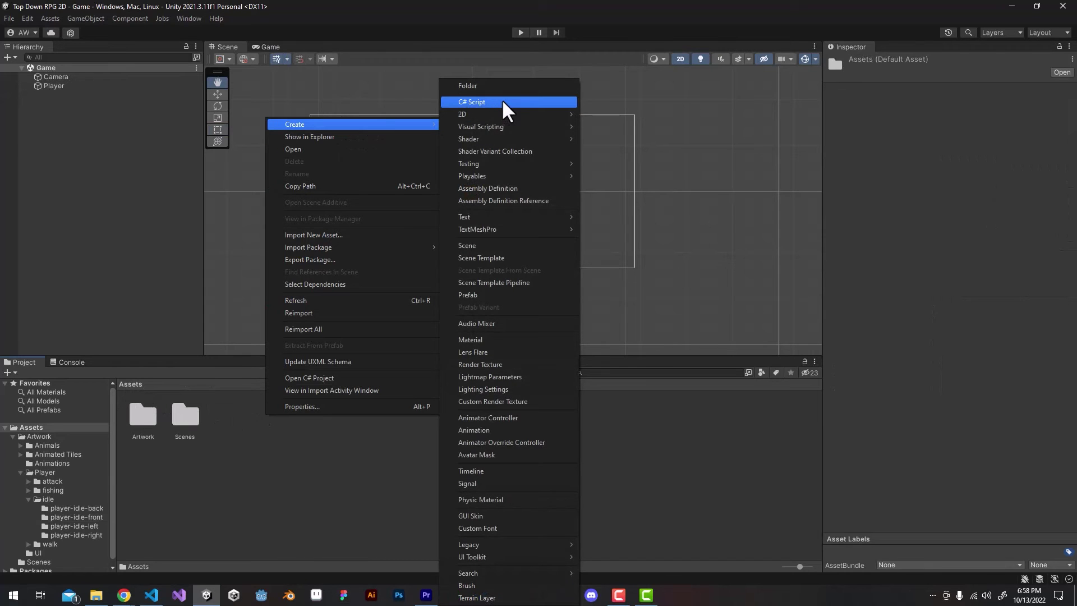
click(502, 101)
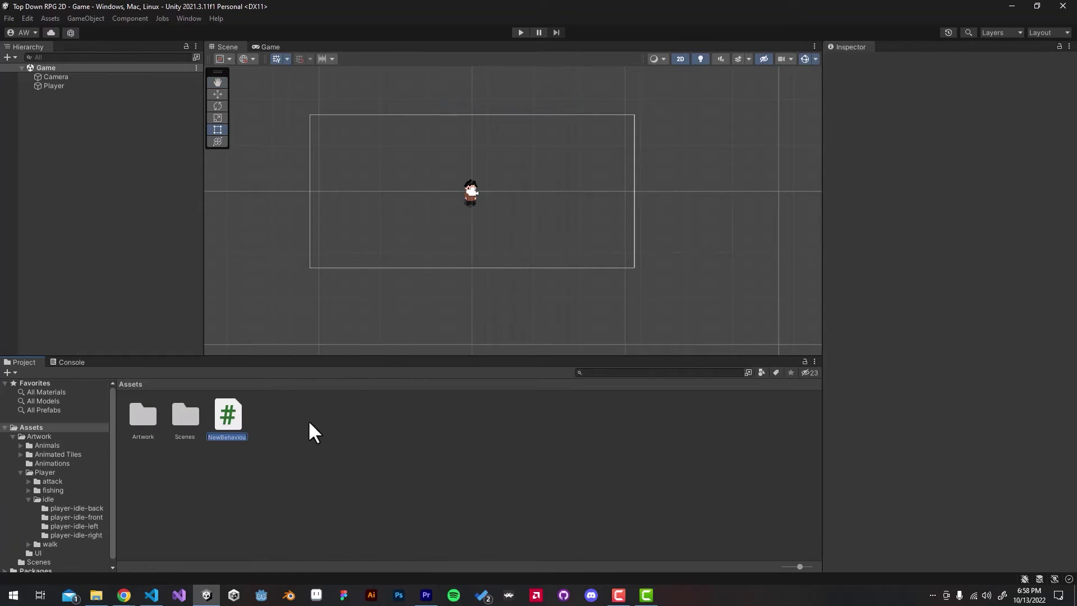
text(Player)
key(Return)
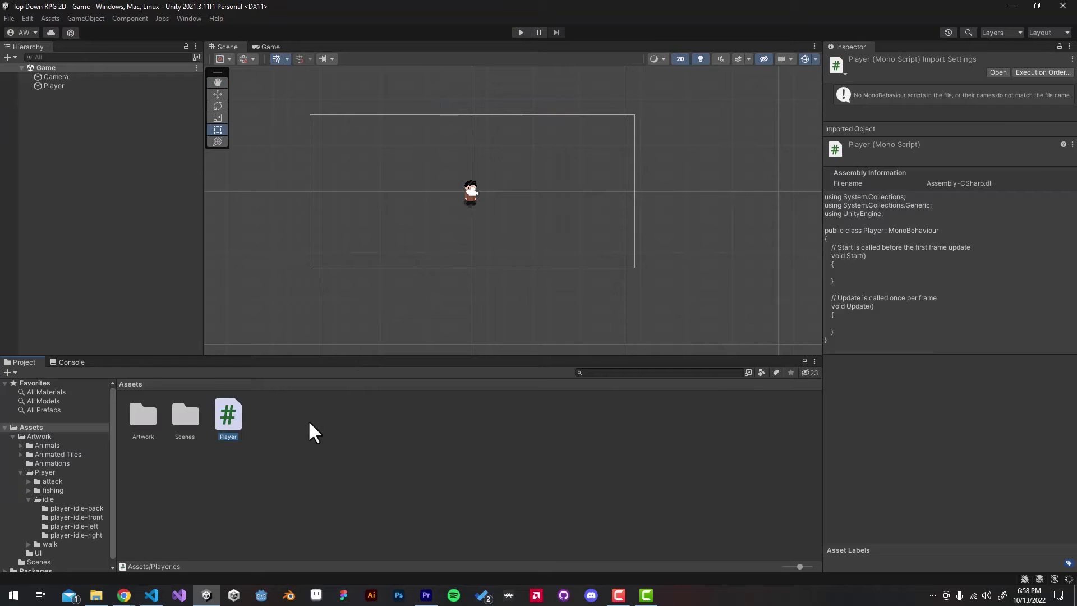
Step: Attach the Player script to the Player object and open it in Visual Studio
click(58, 85)
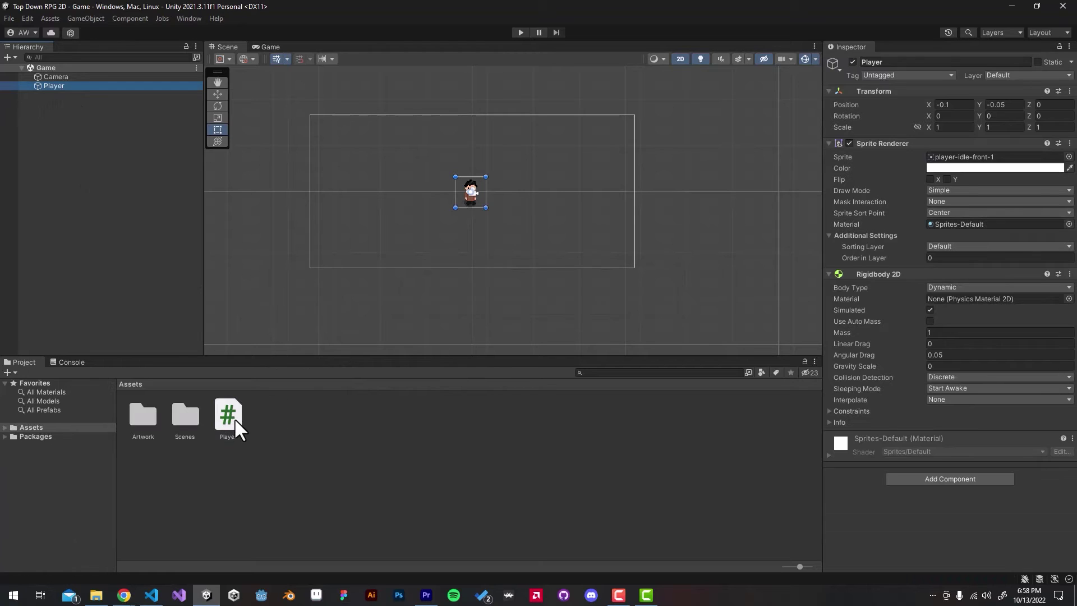
drag(235, 418, 894, 498)
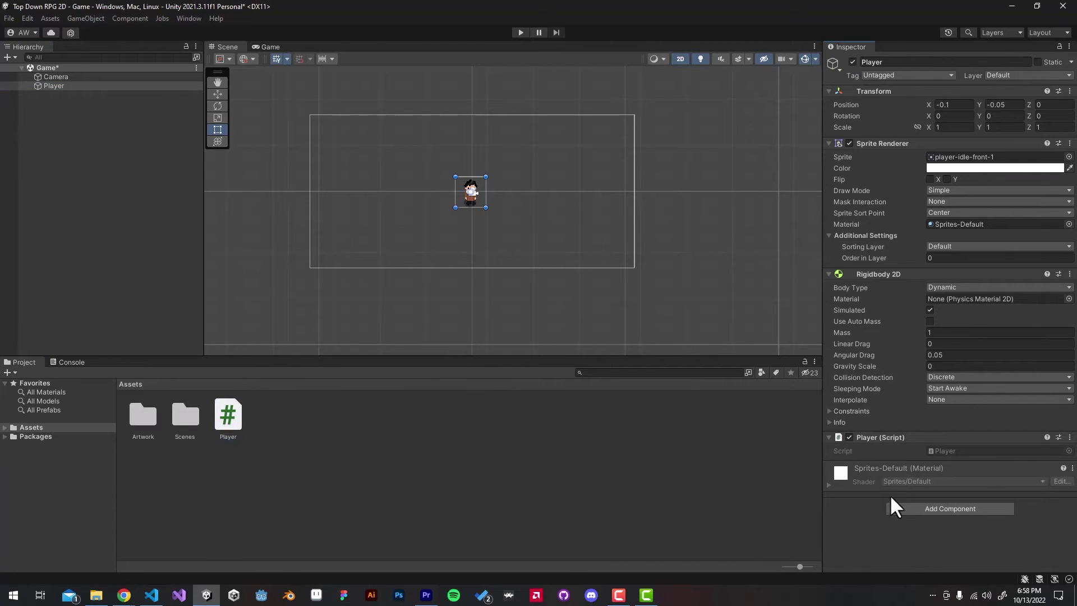
double_click(227, 414)
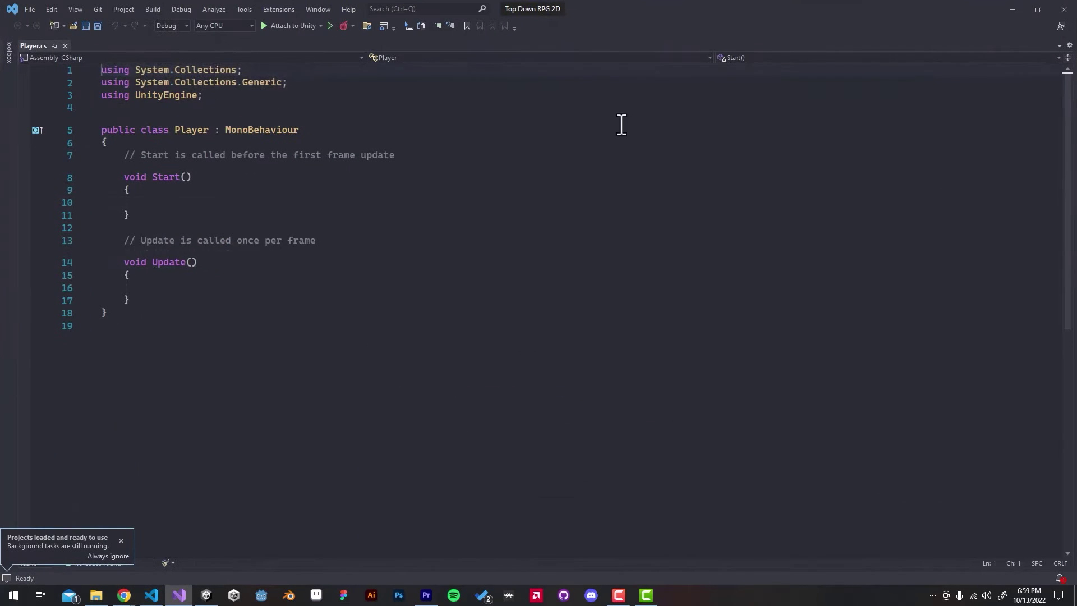
Step: Add Debug.Log("Start"); inside the Start method
click(238, 204)
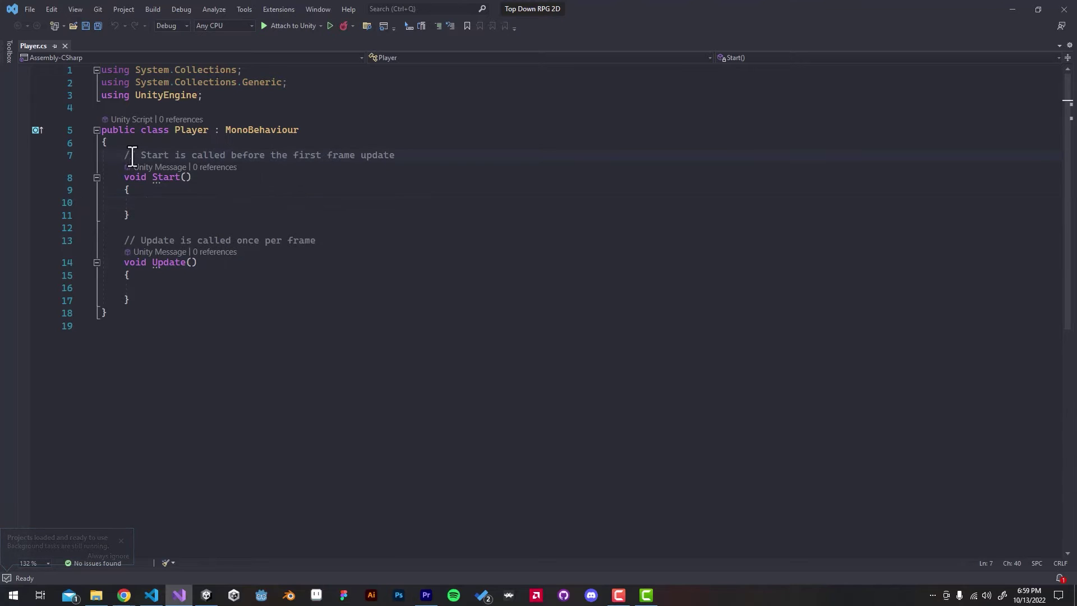
drag(137, 156, 411, 157)
click(413, 156)
click(224, 205)
text(Debug)
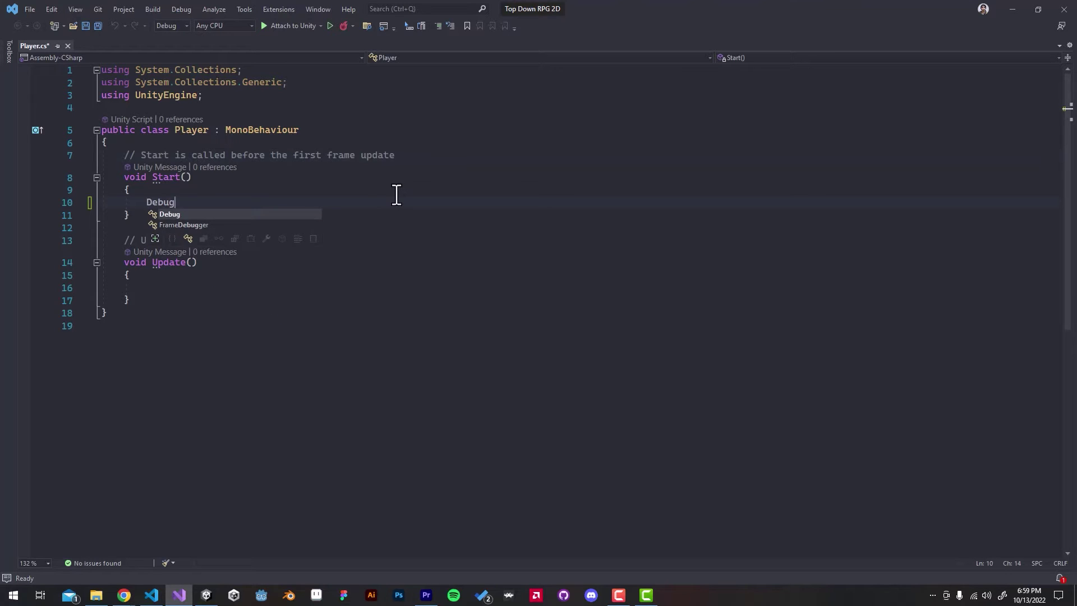
text(.Log()
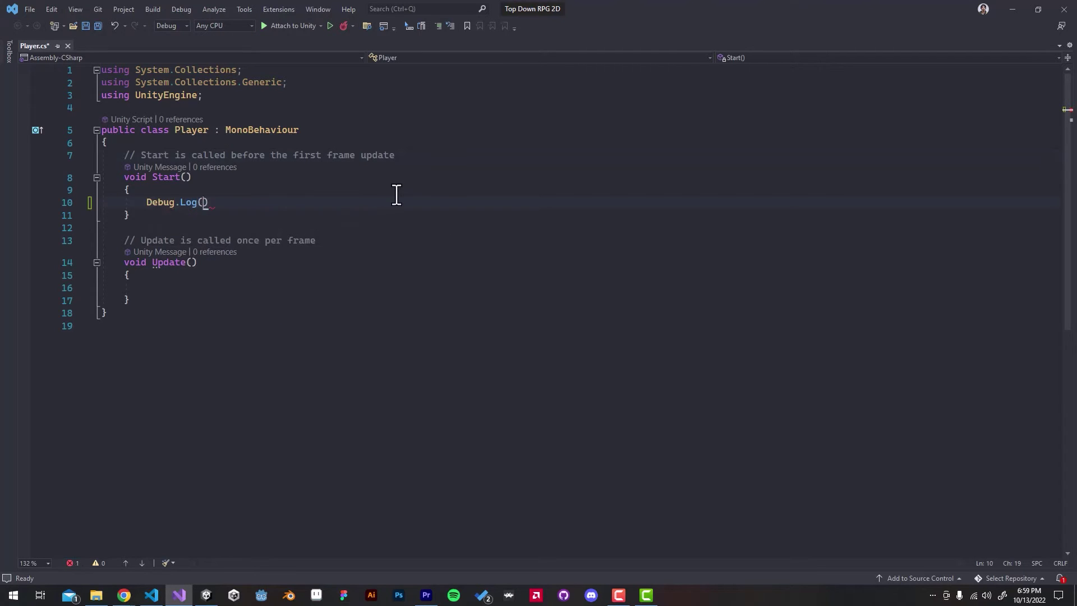
key(Right)
text(;)
text(Run)
text(Onc)
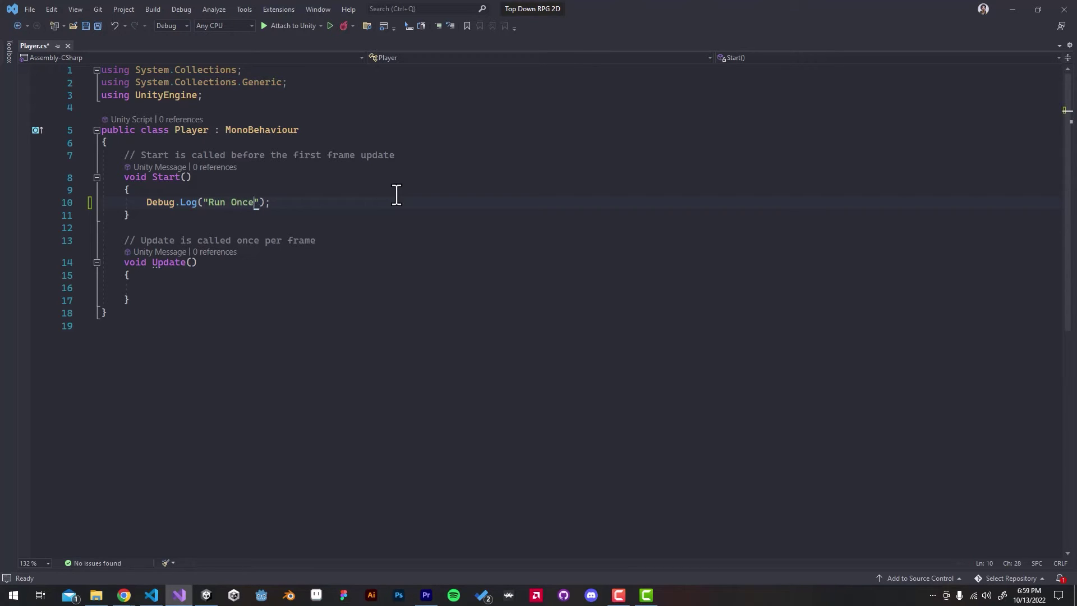
key(ctrl+shift+Left)
key(ctrl+shift+Left)
text(S)
Step: Copy the log line into Update, change its message to "Update", and save
drag(291, 203, 147, 209)
key(ctrl+c)
click(176, 287)
key(ctrl+v)
click(240, 287)
double_click(229, 288)
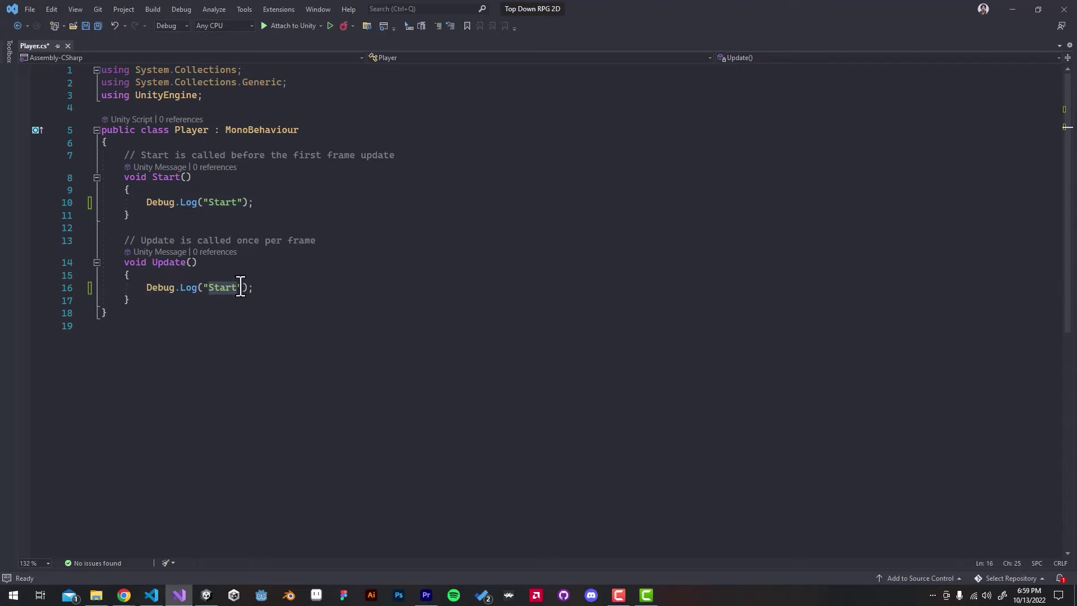
text(Uopd)
key(ctrl+s)
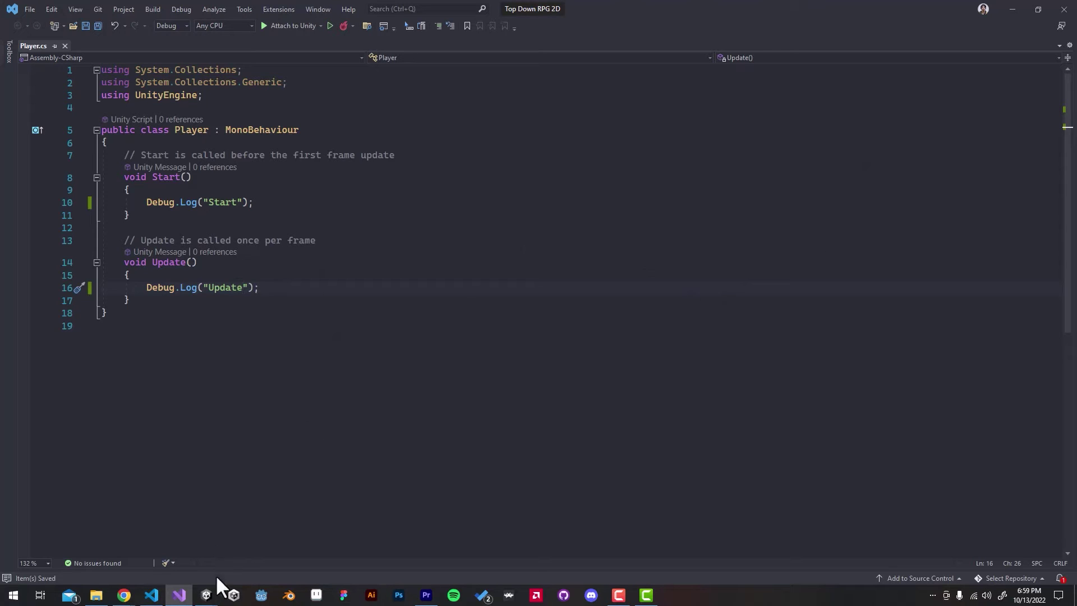
Step: Run and stop the game, then inspect the Start entry in the Console
click(207, 595)
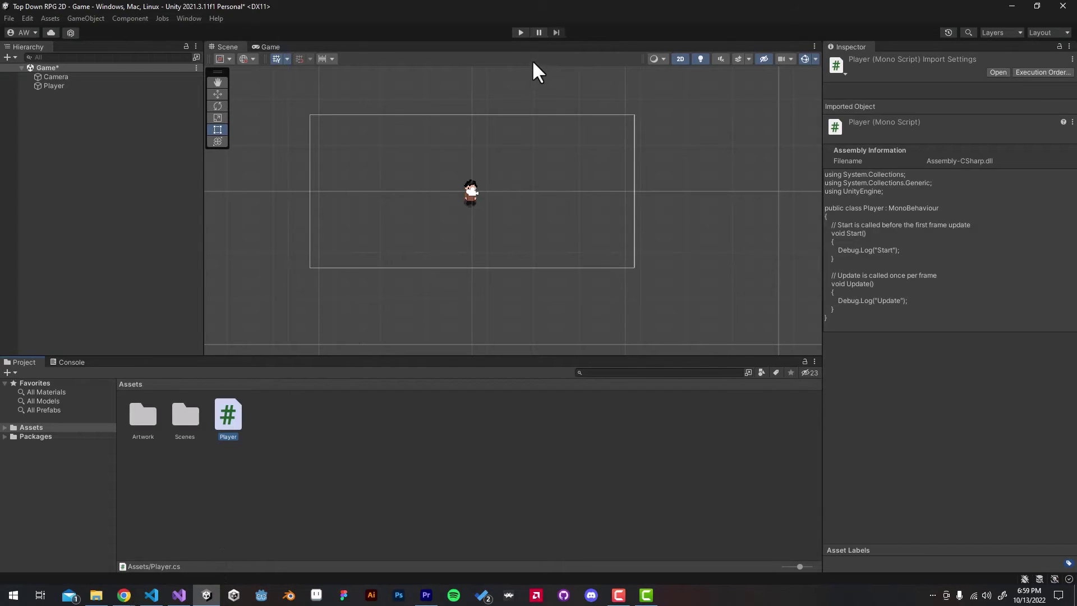
click(520, 32)
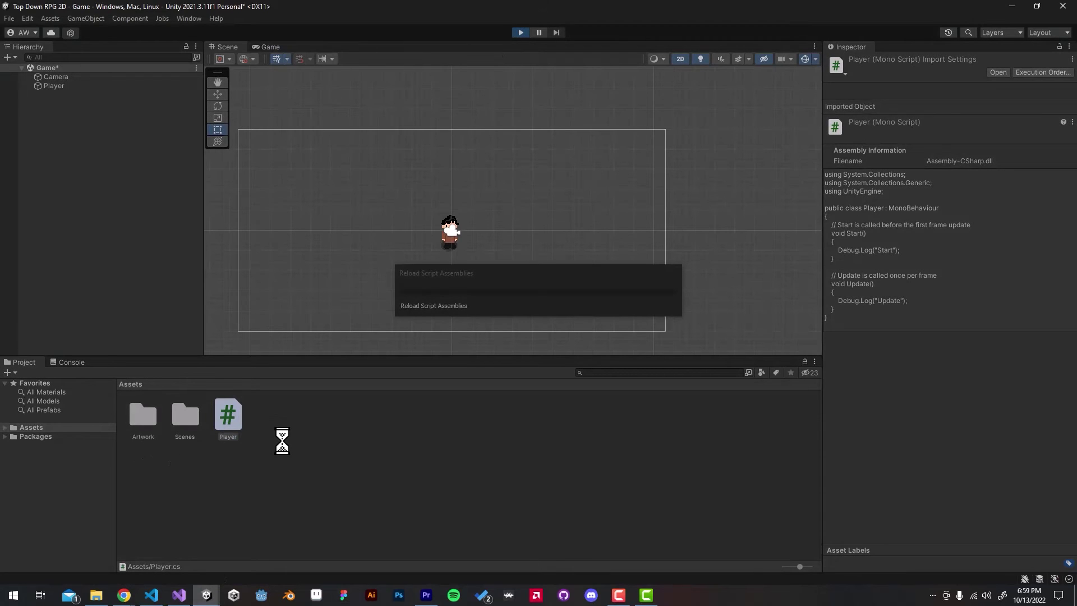
click(71, 362)
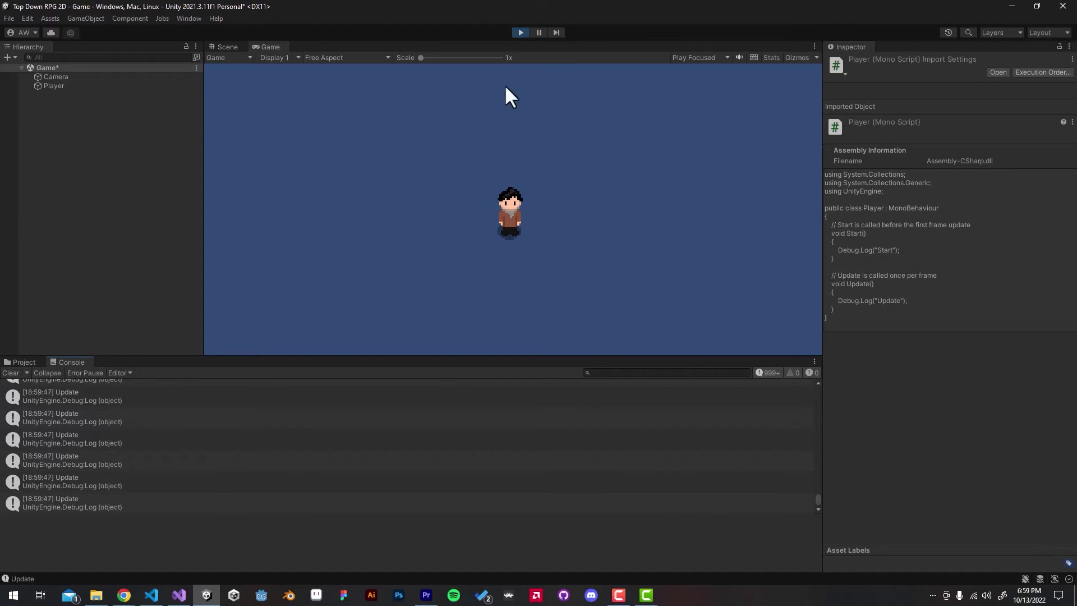
click(519, 32)
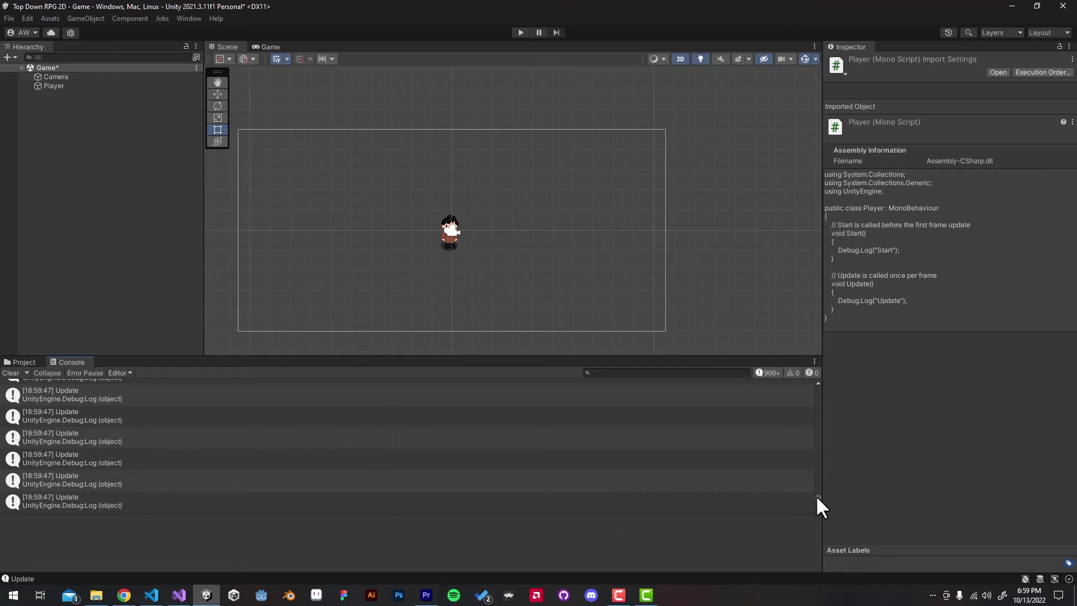
drag(817, 497, 810, 367)
click(51, 388)
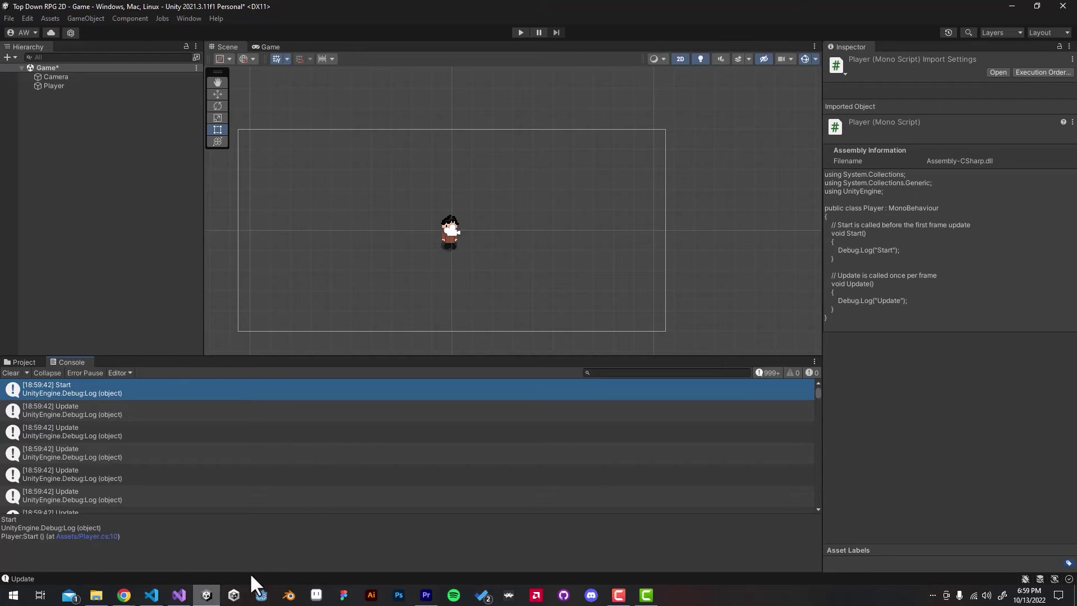
Step: Declare a public int counter field at the top of the Player class
click(178, 595)
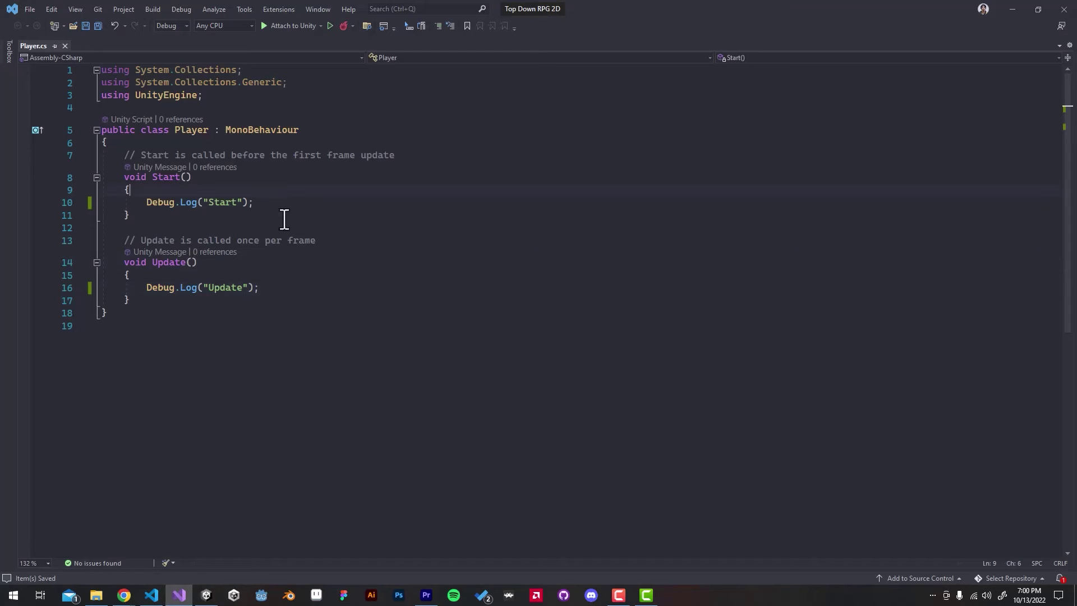
click(504, 159)
key(Return)
key(Return)
text(ublic int counter;)
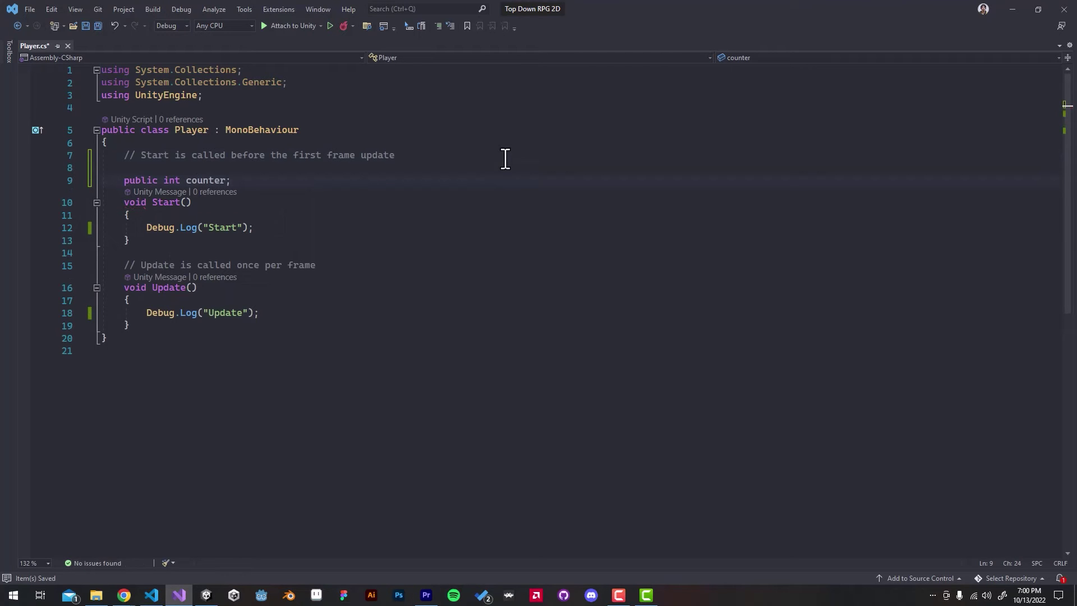
key(Return)
click(335, 215)
click(342, 240)
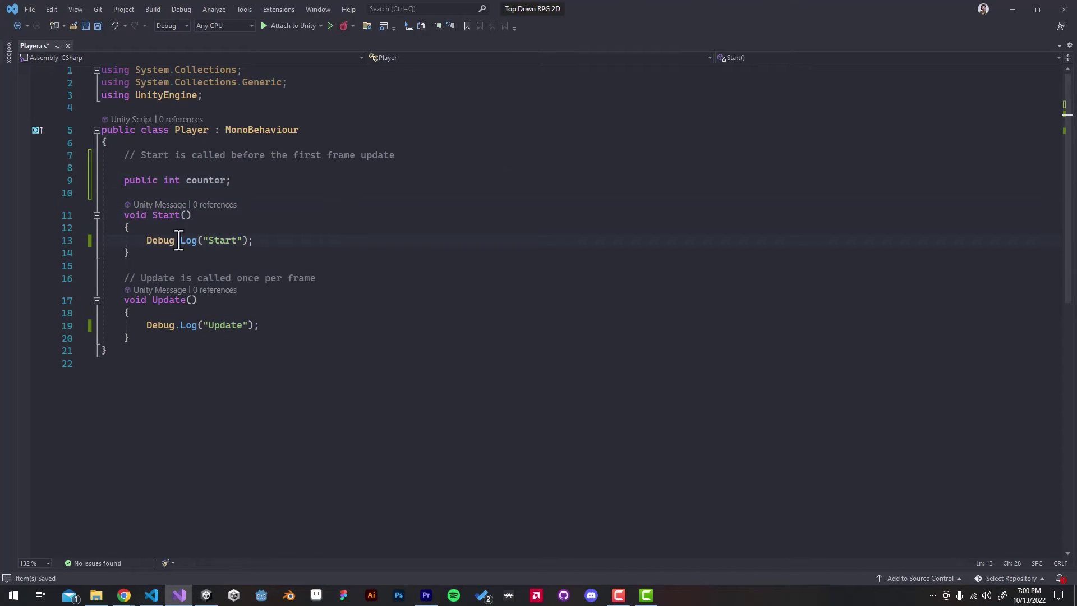
click(267, 193)
Step: Add a counter++ line inside the Update method
click(253, 304)
drag(260, 184, 130, 183)
click(267, 330)
double_click(194, 181)
click(272, 314)
key(Return)
text(counter)
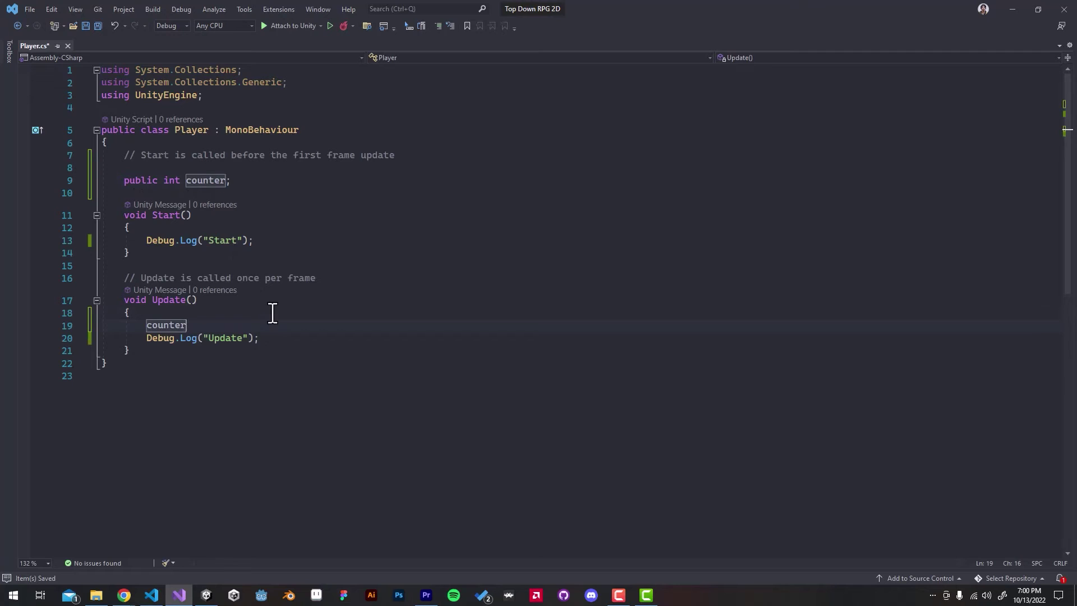
text(++;)
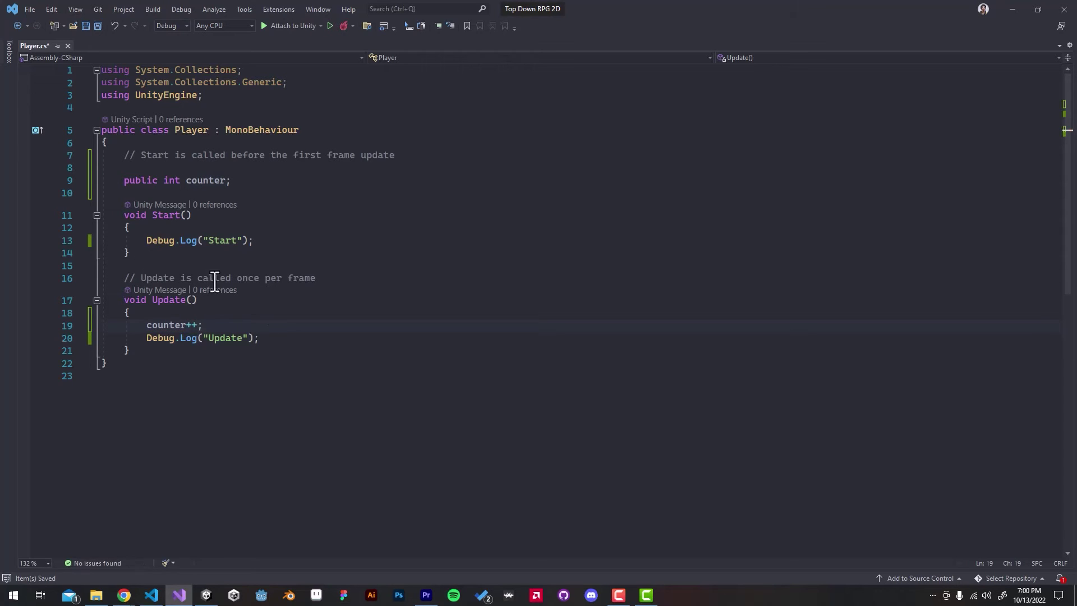
Step: Change the Update log to "Update Ran: " + counter + " times" and save
click(247, 337)
text(Ran)
click(160, 324)
click(274, 338)
text(counter )
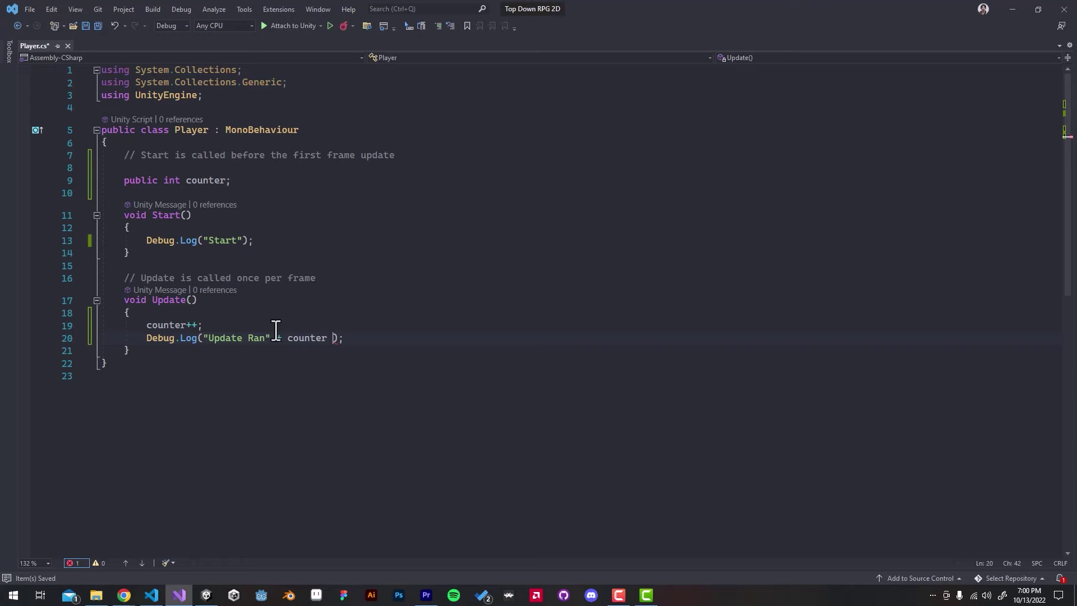
text(+ " times)
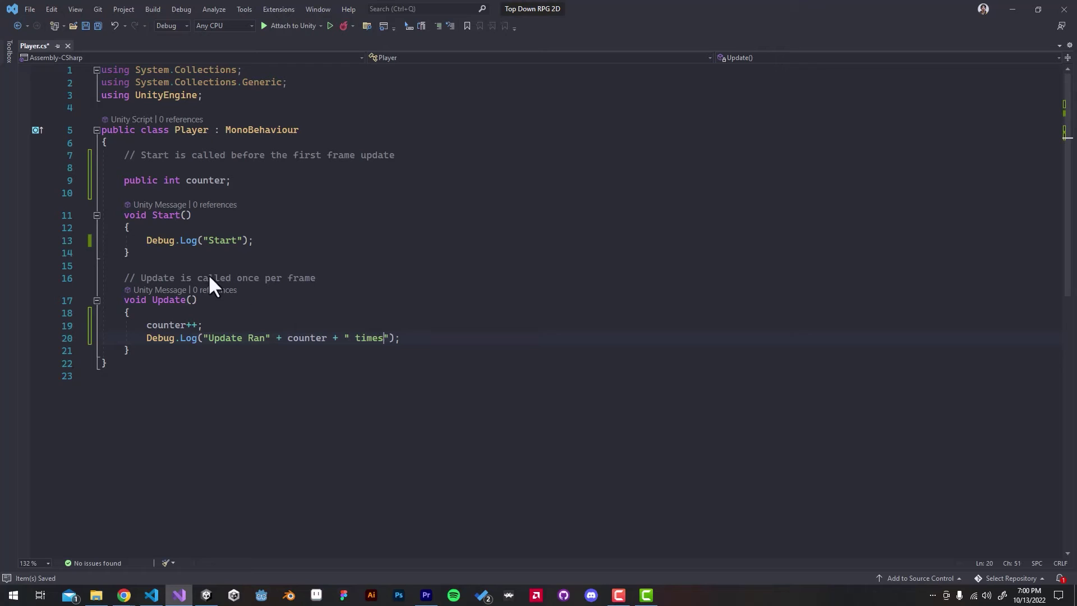
click(266, 339)
text(:)
click(343, 339)
key(ctrl+s)
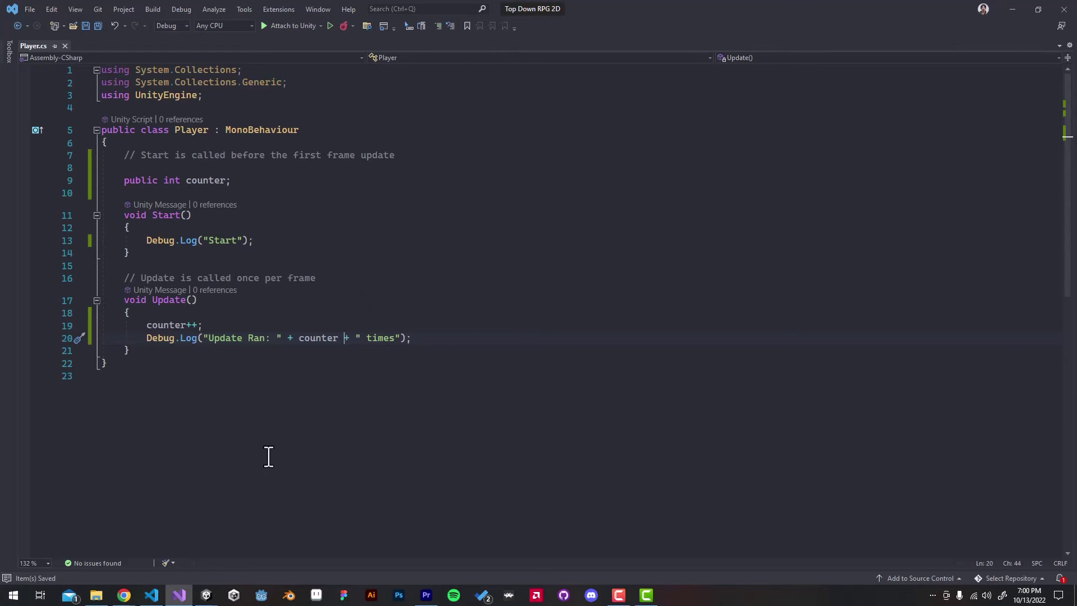
mouse_move(206, 595)
click(189, 553)
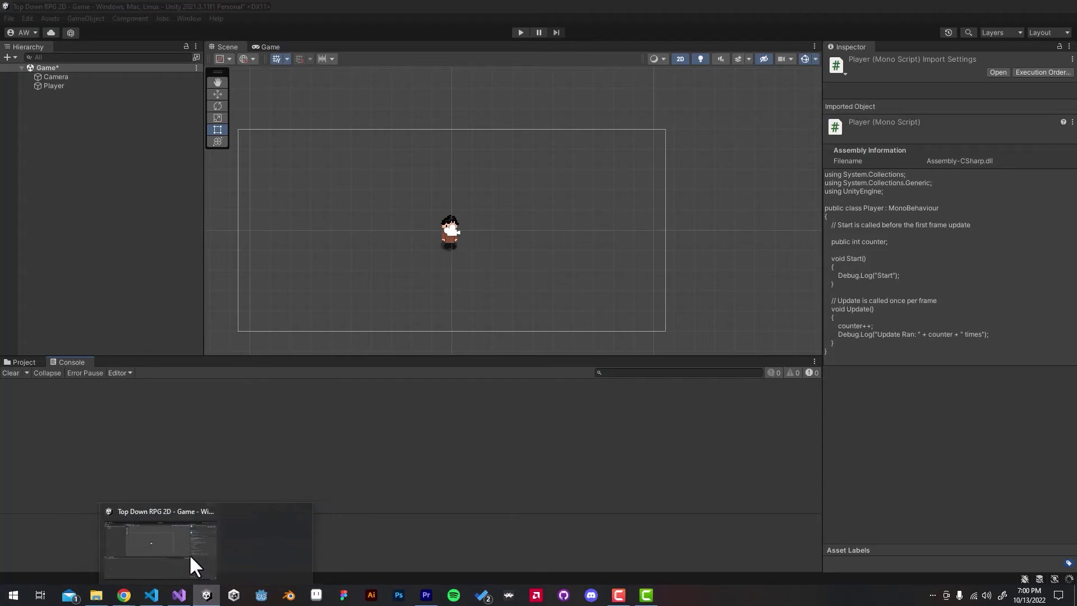
Step: Run the game, review Console logs up to "Update Ran 3103 times", and select Player
click(519, 33)
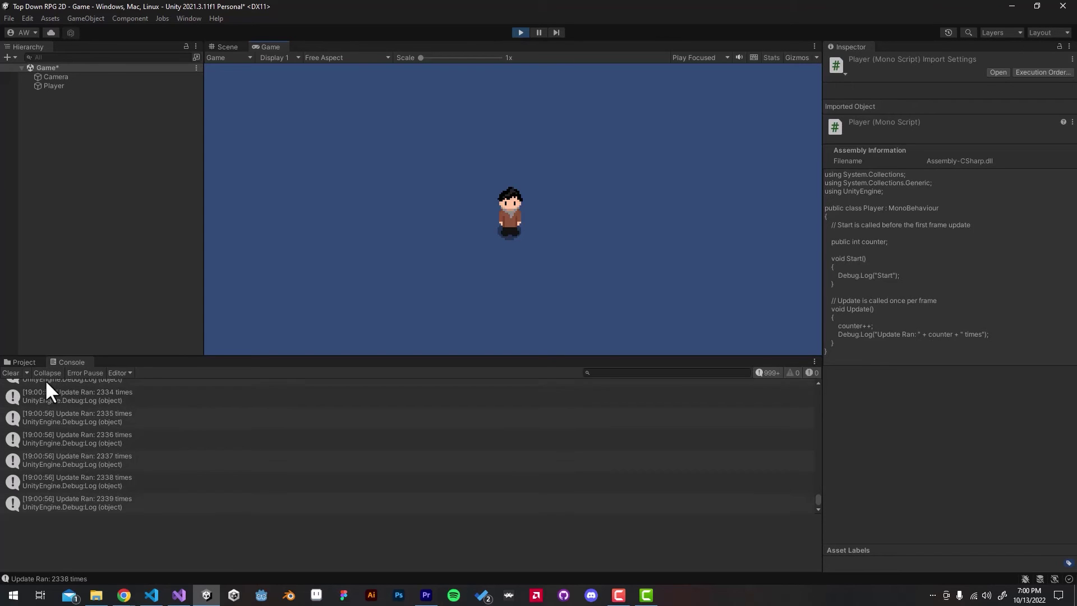
click(520, 32)
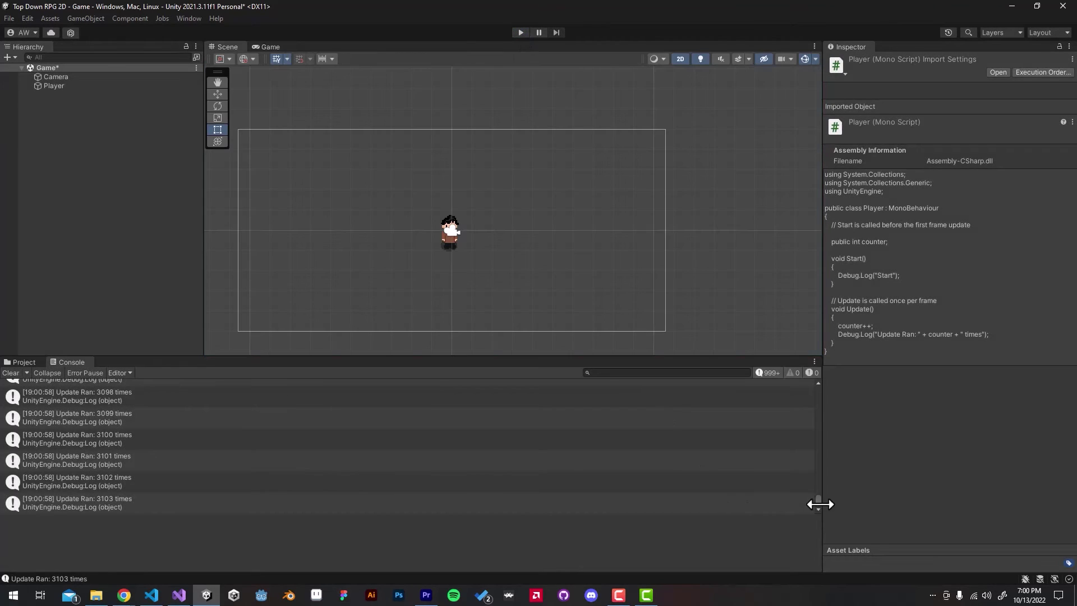
drag(815, 498, 809, 380)
click(809, 381)
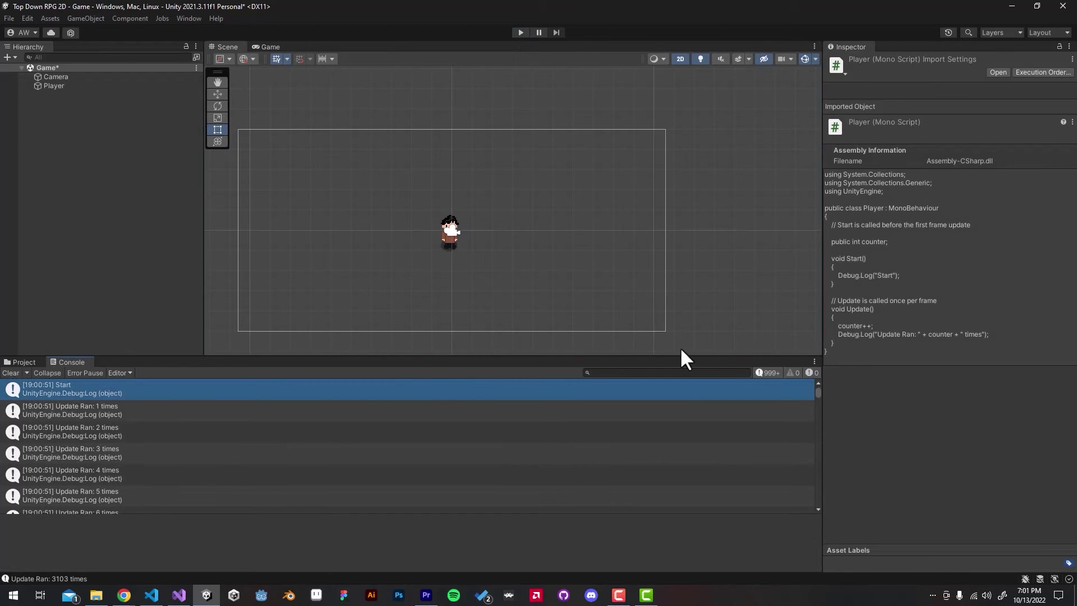
click(135, 412)
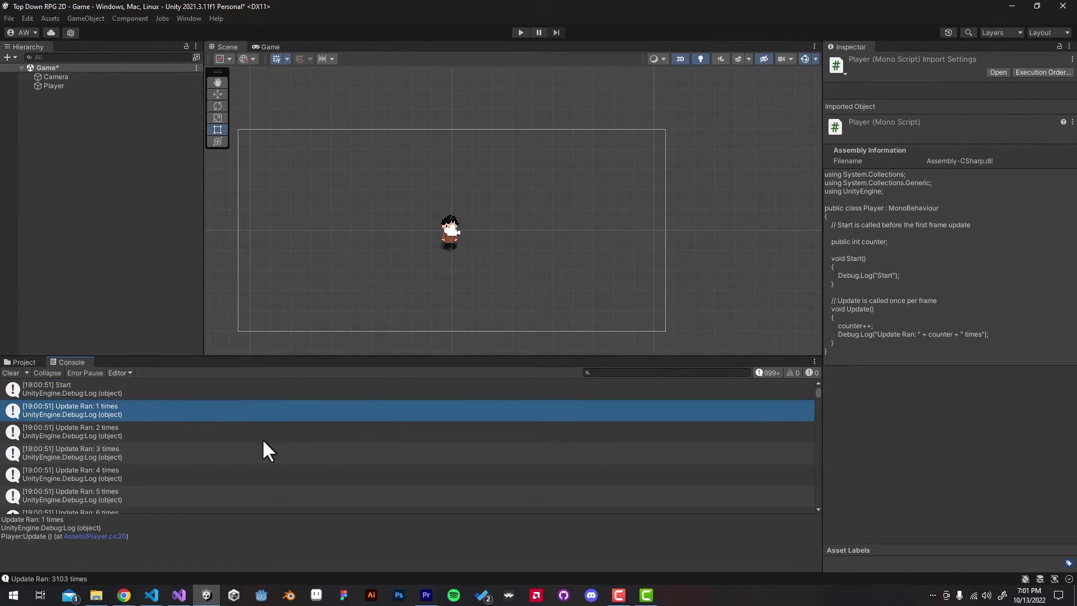
scroll(161, 442, down, 2)
scroll(176, 454, down, 1)
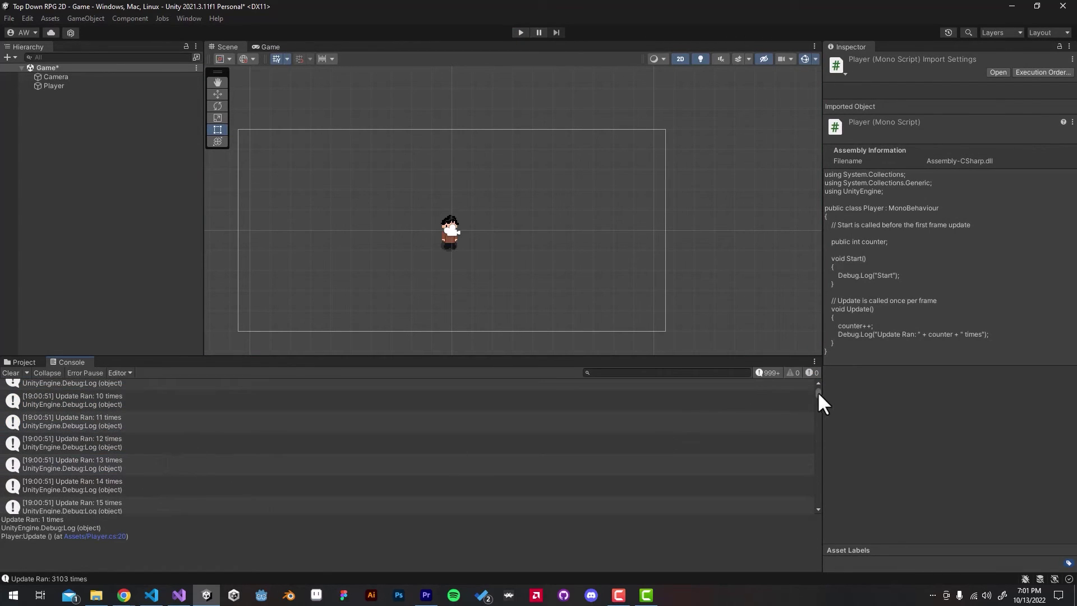
drag(817, 392, 808, 501)
click(217, 506)
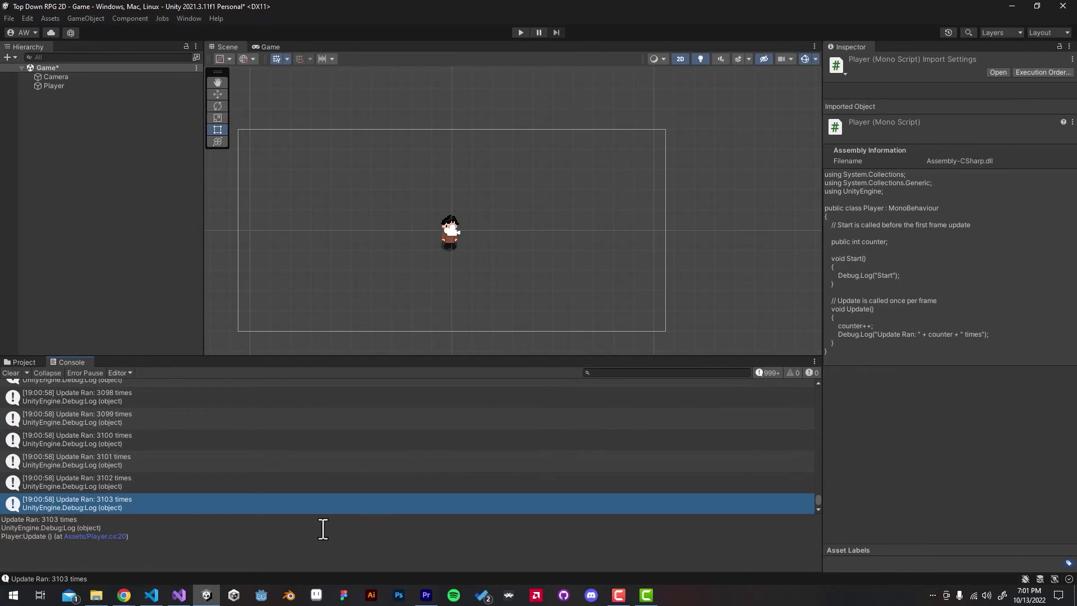
click(110, 85)
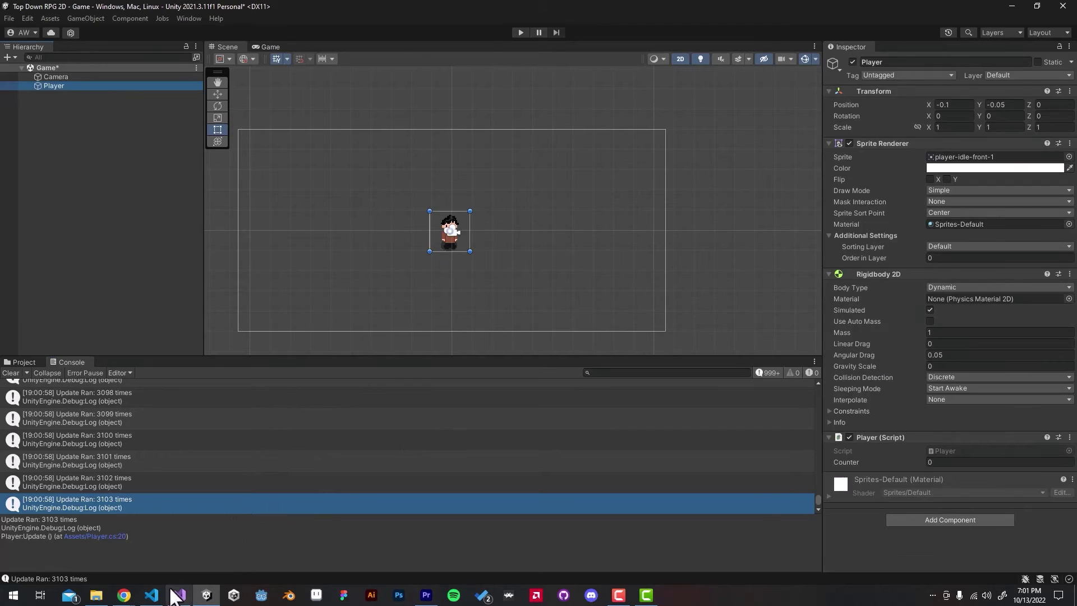
Step: Delete the counter field, the Start log line, and Update's counter and log lines
click(178, 599)
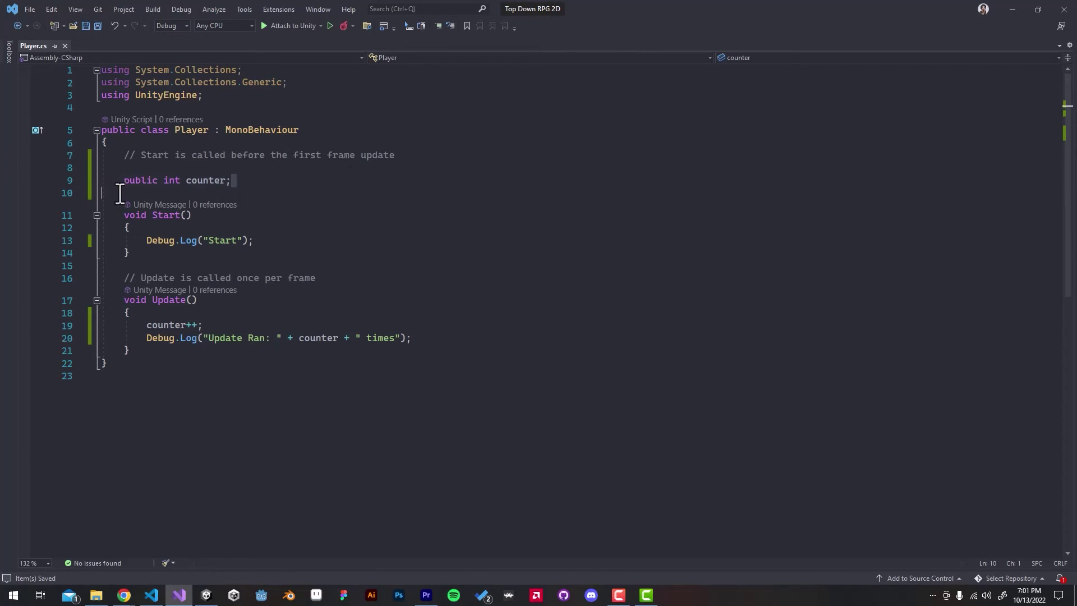
shift+click(45, 181)
key(BackSpace)
key(BackSpace)
click(262, 229)
shift+click(73, 228)
key(BackSpace)
key(BackSpace)
drag(413, 312, 47, 300)
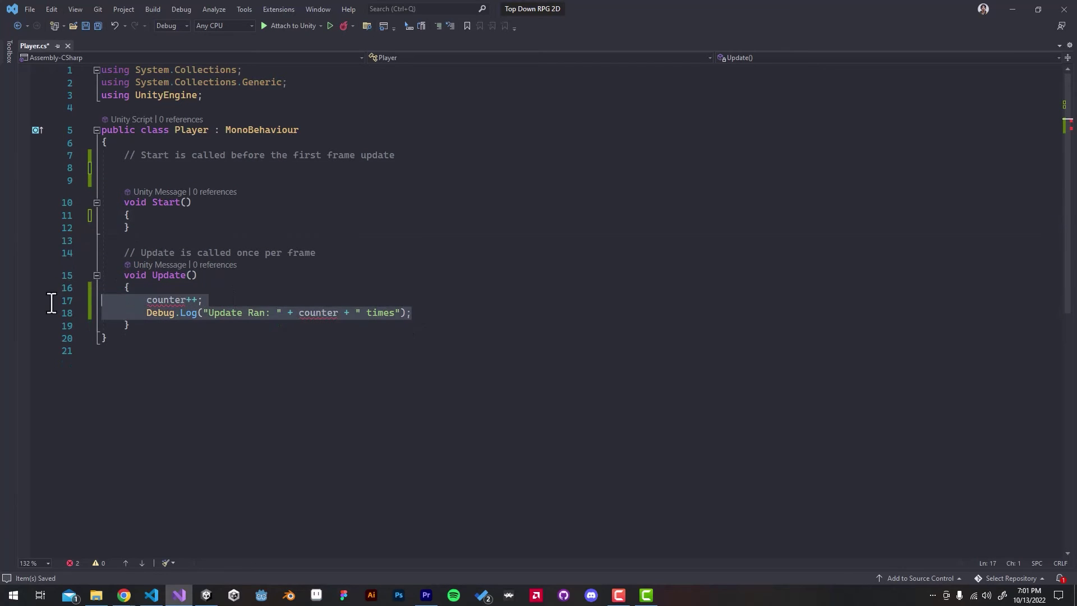
key(BackSpace)
key(BackSpace)
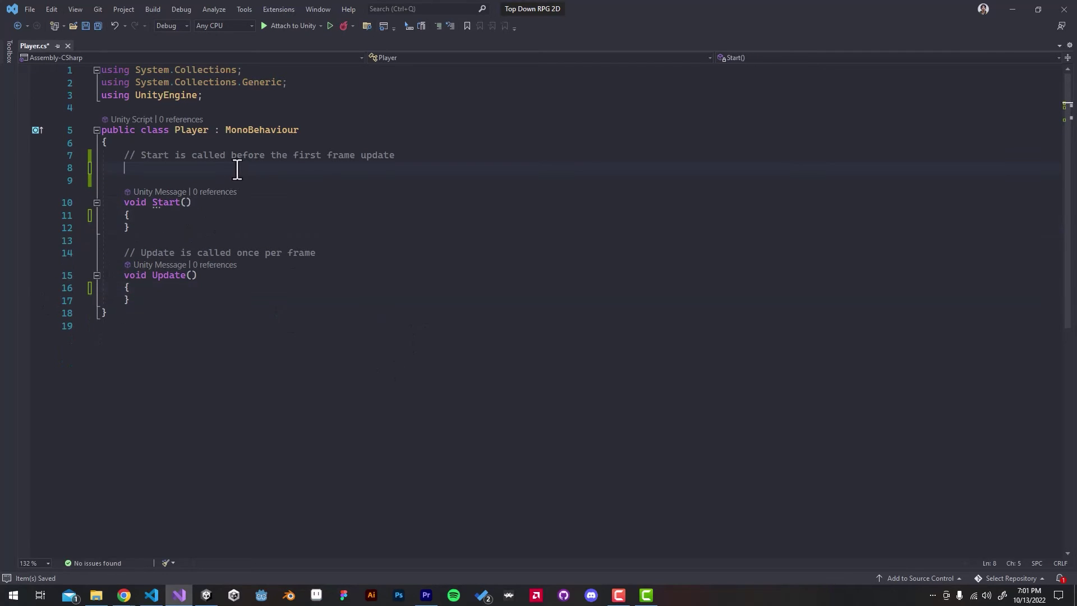
Step: Declare public float moveSpeed = 5f, public Rigidbody2D rb, and Vector2 velocity fields
click(240, 165)
text(public )
text(Rigid)
key(Tab)
text(rb)
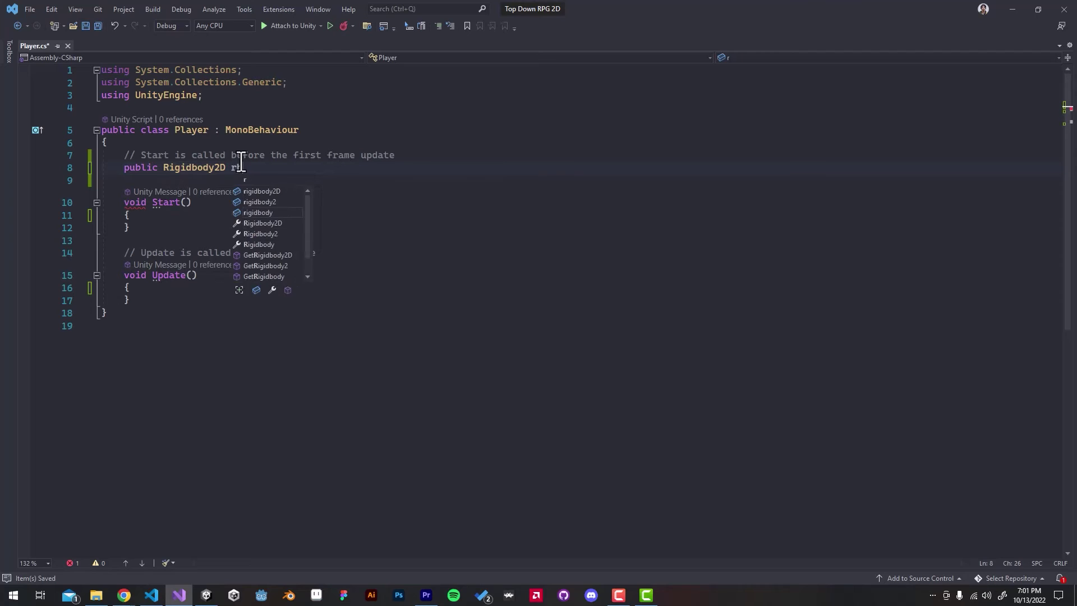
text(;)
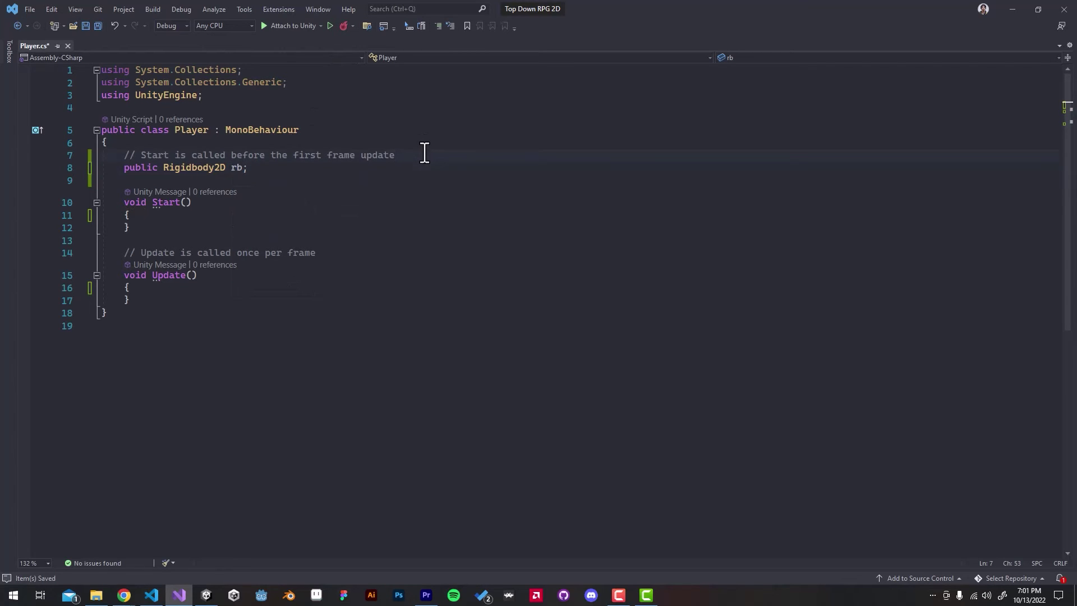
key(ctrl+Return)
text(public float)
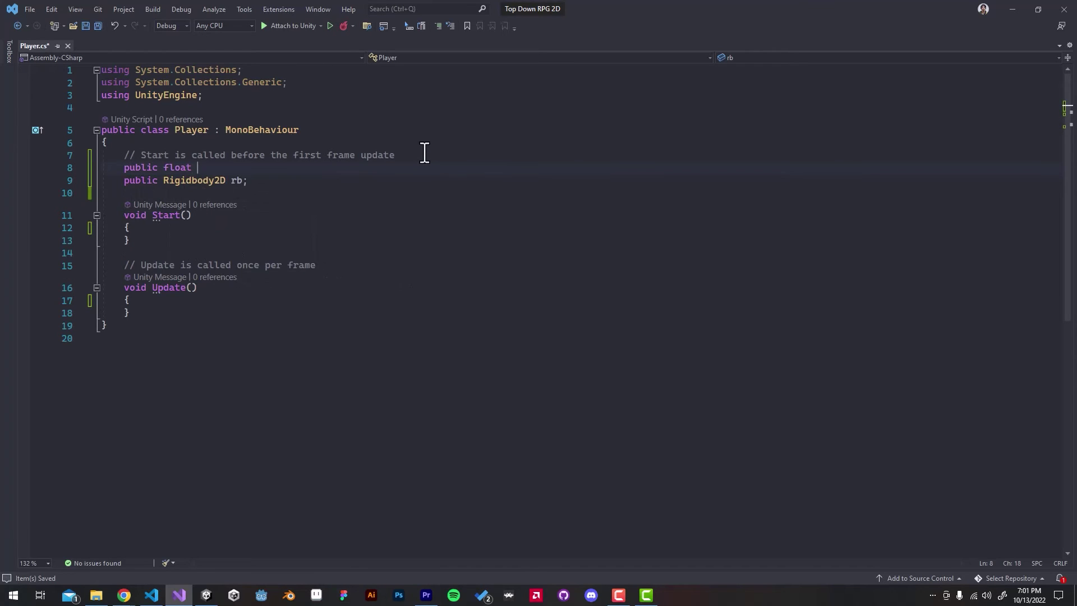
key(BackSpace)
key(BackSpace)
key(BackSpace)
text(moveSpeed = 5f;)
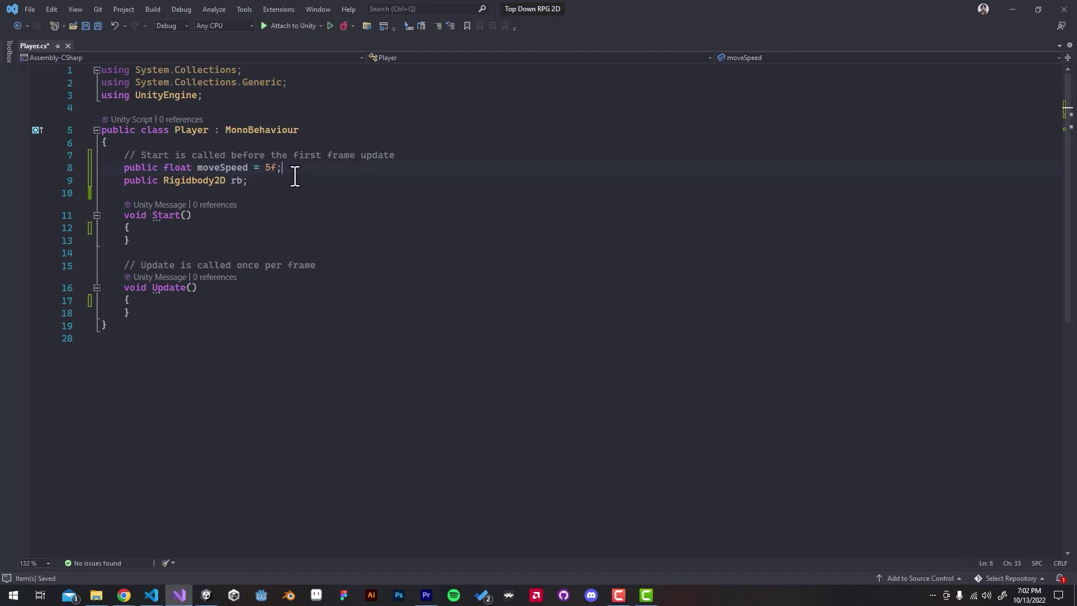
click(313, 177)
key(Return)
key(Return)
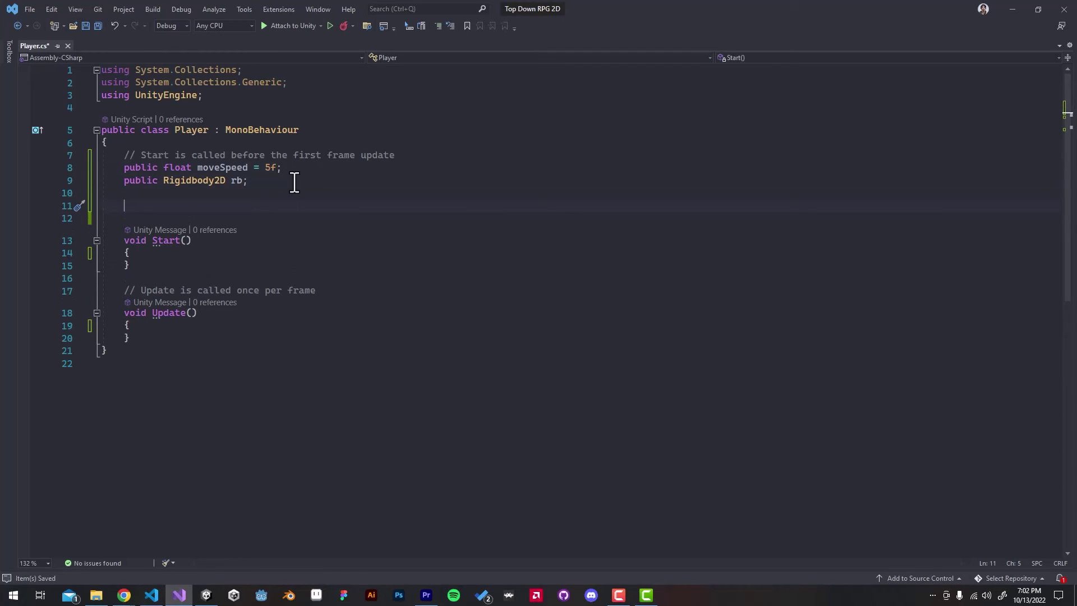
text(vector2 )
text(velocity)
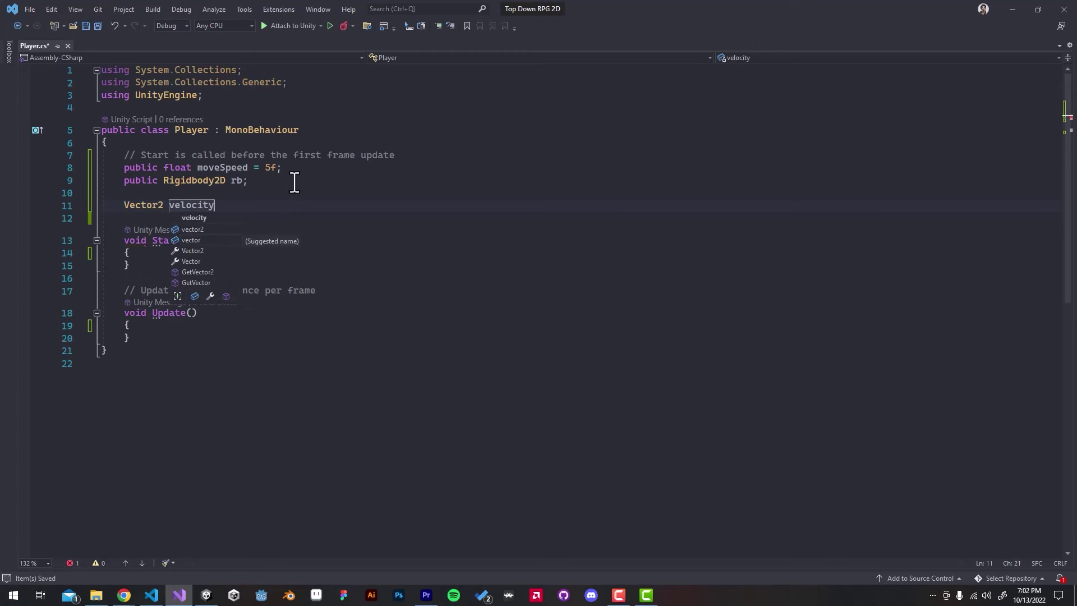
text(;)
Step: Reset velocity to Vector2.zero at the start of Update
click(217, 258)
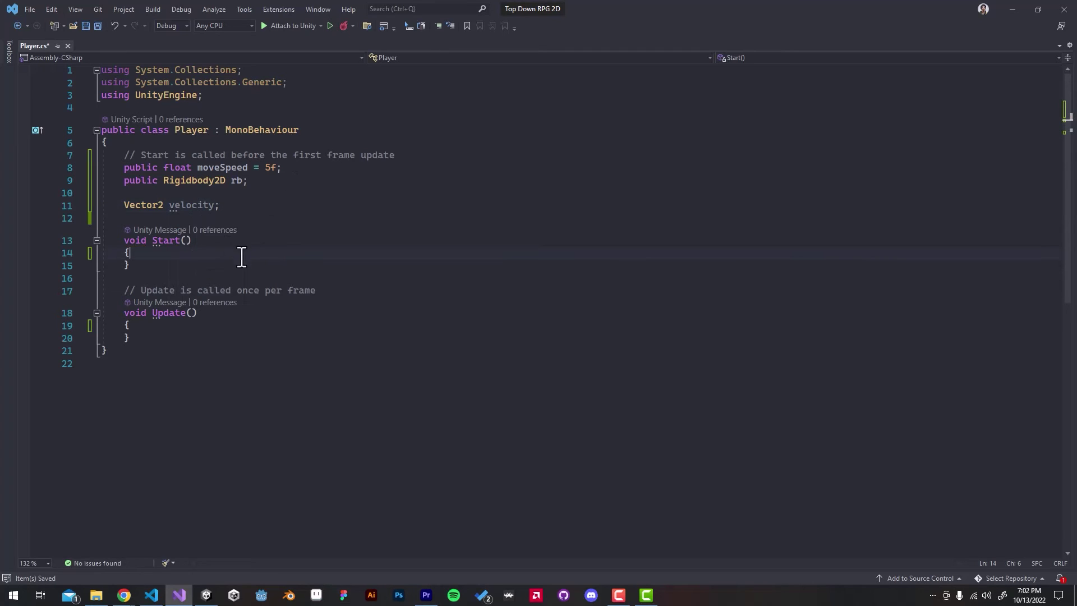
click(242, 324)
key(Return)
text(e)
key(BackSpace)
key(BackSpace)
text(v)
key(BackSpace)
text(ve)
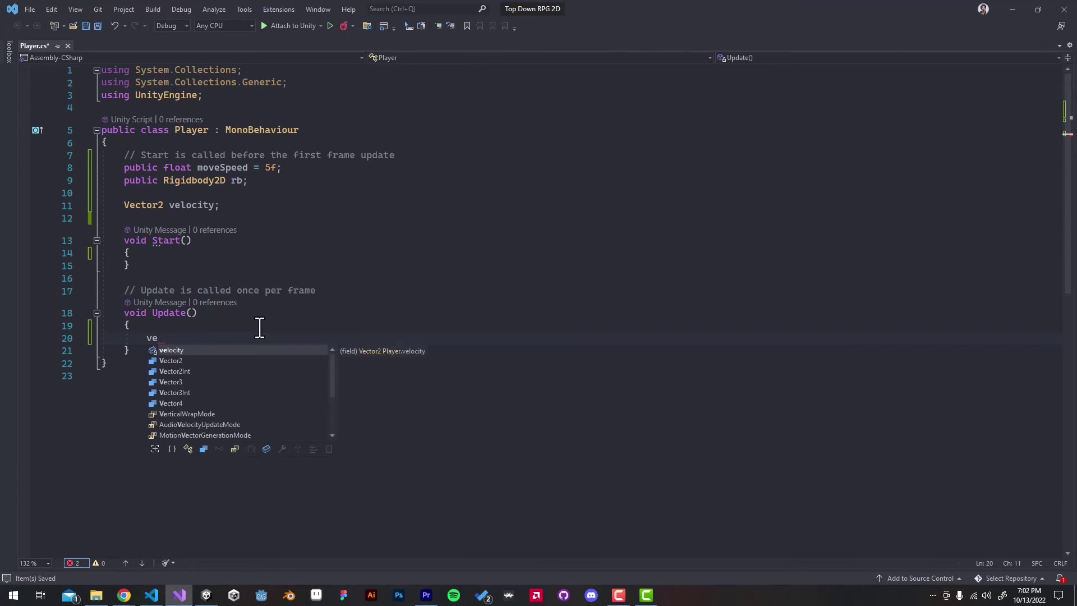
key(Tab)
text(.Ve)
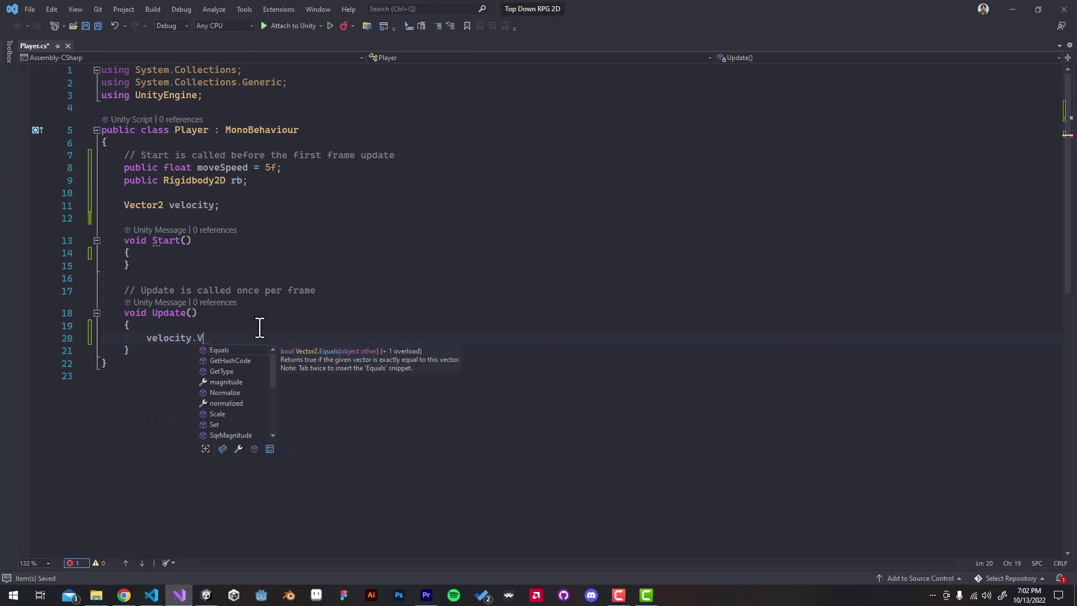
key(BackSpace)
key(BackSpace)
key(BackSpace)
key(ctrl+shift+Left)
key(BackSpace)
text(vel)
key(Tab)
text(= Vec)
key(Tab)
text(.ze)
key(Tab)
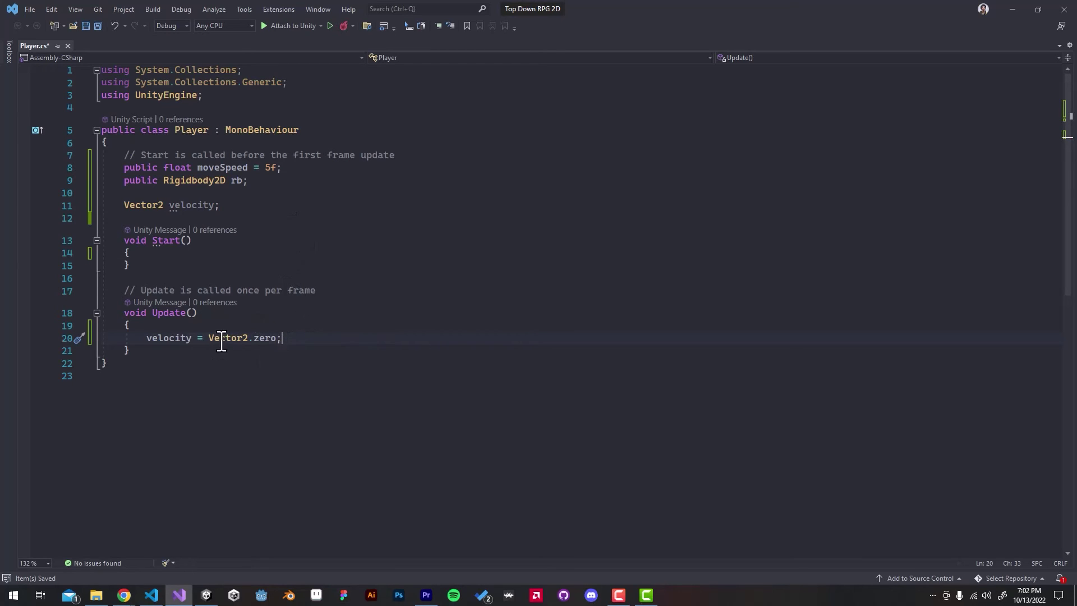
Step: Add Debug.Log(velocity); below the velocity reset
key(Return)
key(Return)
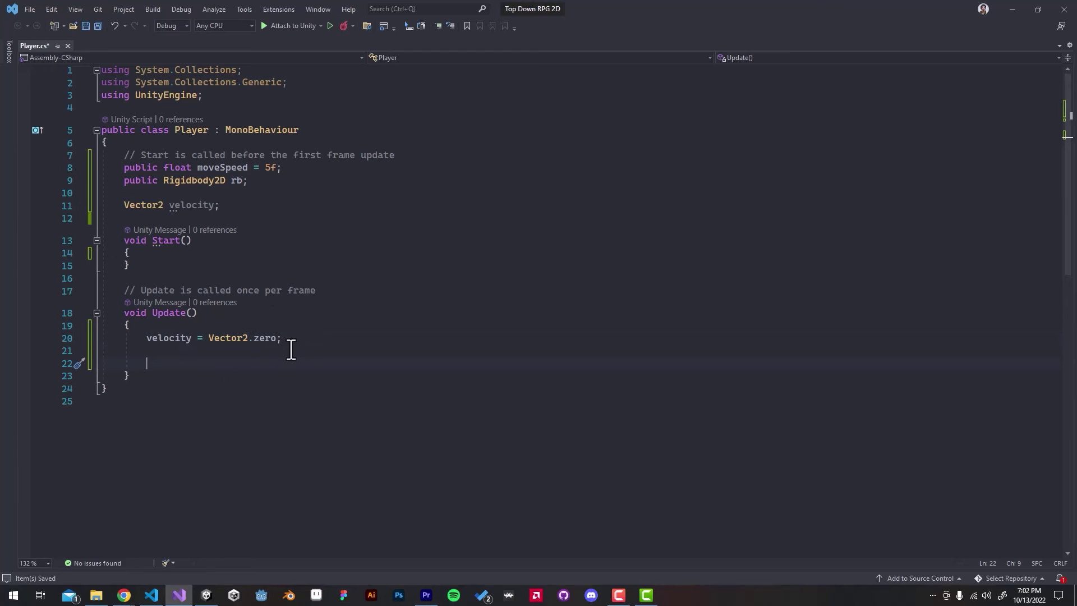
text(De)
key(Tab)
text(.Log)
key(Tab)
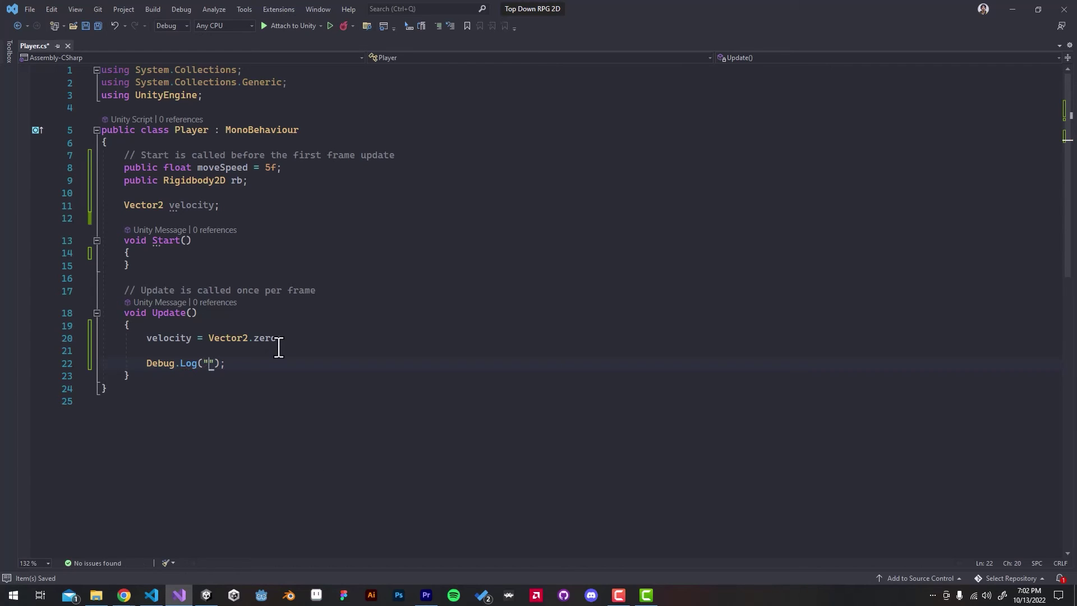
text(v)
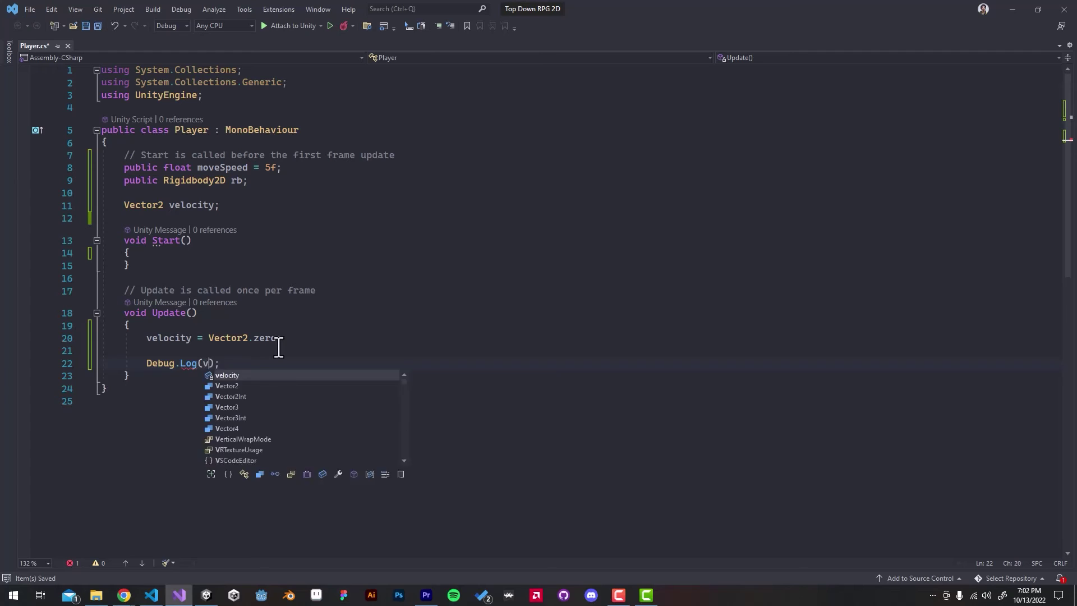
text(elo)
key(Tab)
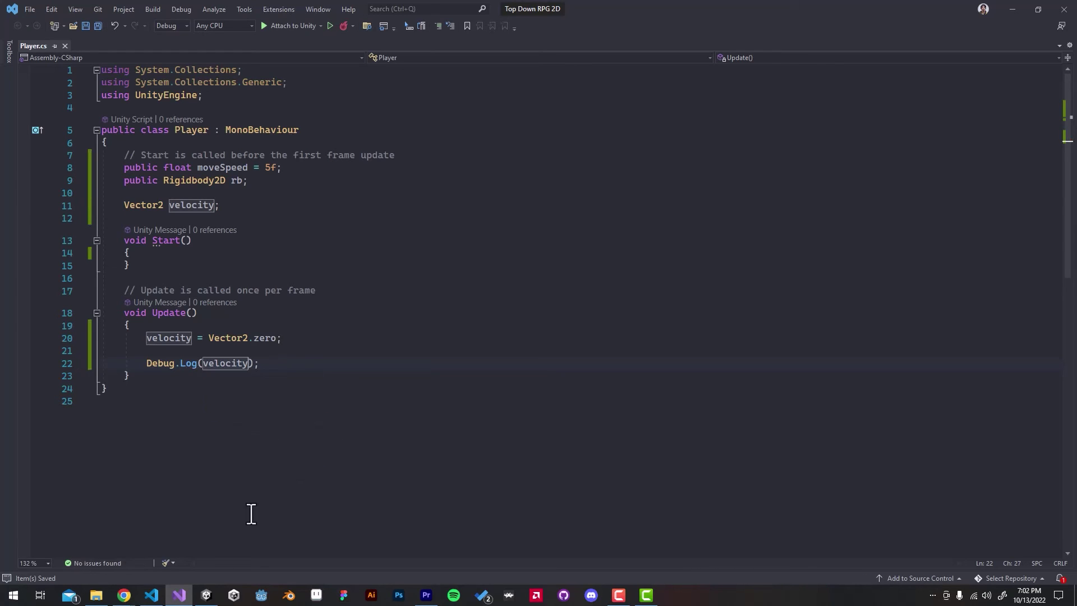
Step: Set velocity.x and velocity.y from Input.GetAxisRaw("Horizontal") and ("Vertical")
click(337, 337)
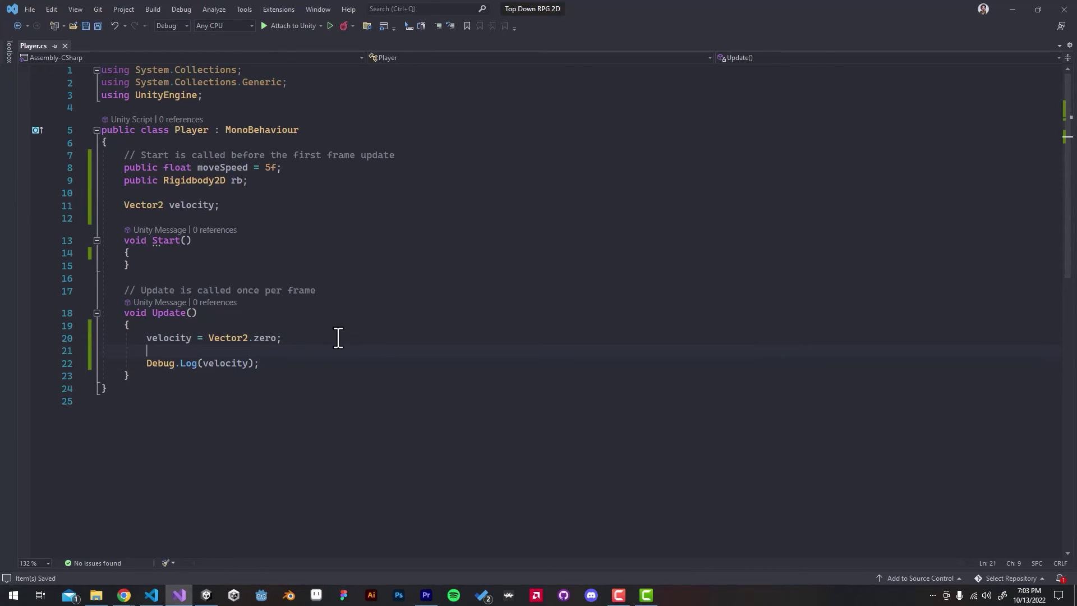
text(velocity.x =)
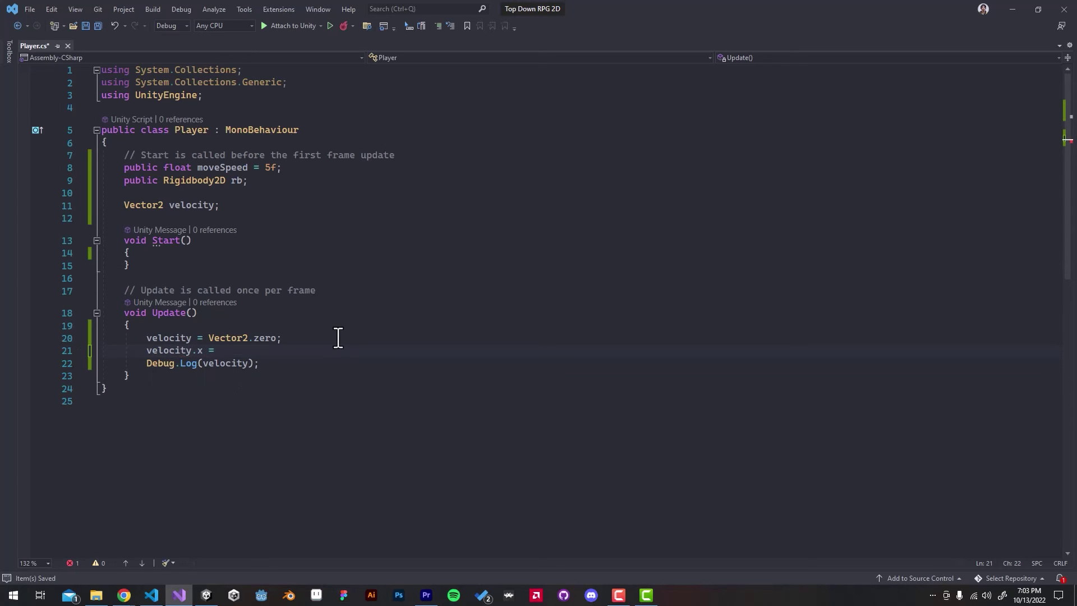
text(INp.GetAxisR)
key(Tab)
text(("Horizontal)
click(225, 367)
click(148, 350)
key(ctrl+d)
click(197, 364)
key(Delete)
text(y)
double_click(347, 362)
key(BackSpace)
text(al)
key(End)
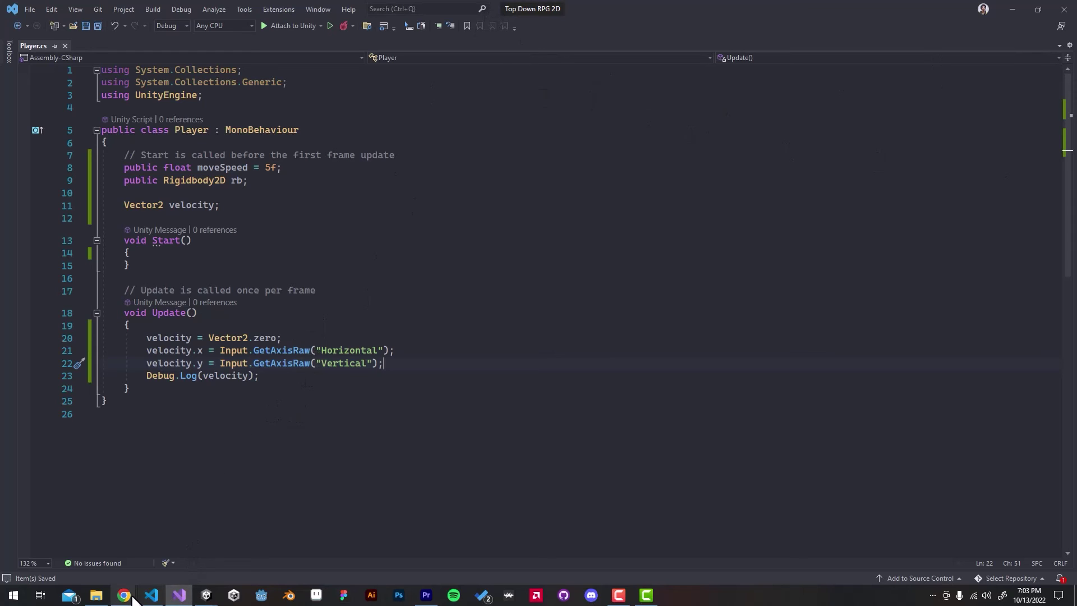
click(206, 595)
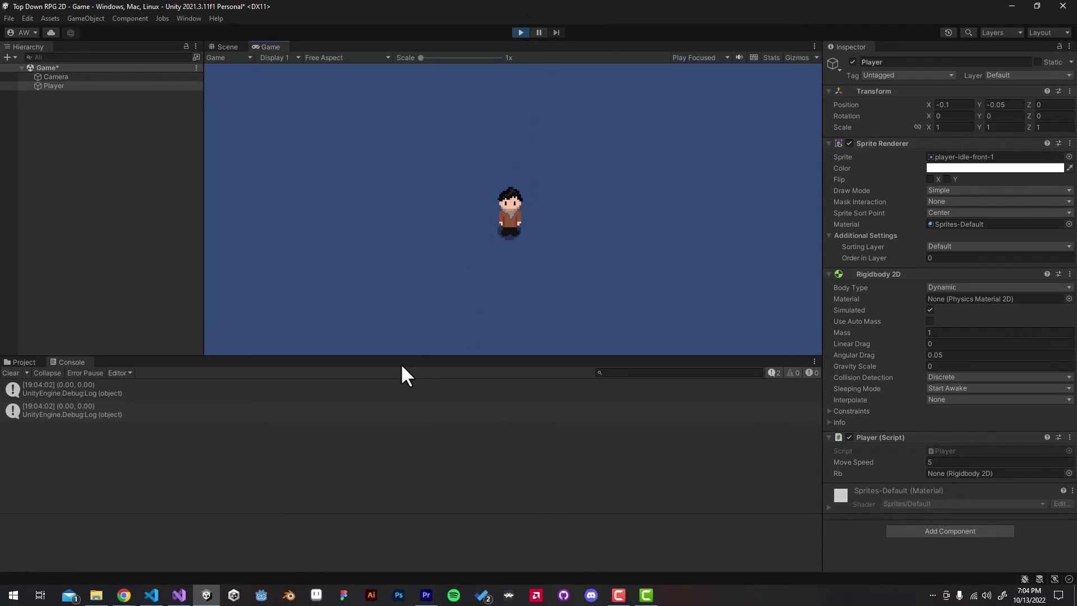
Step: Test A and W input in Play mode, then stop the game
key(a)
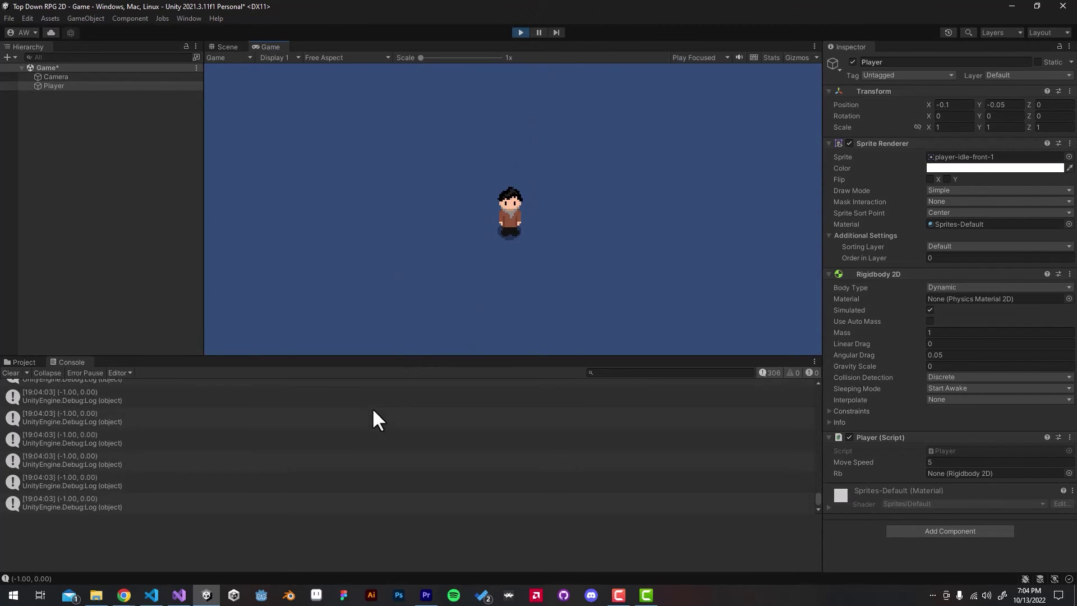
key(w)
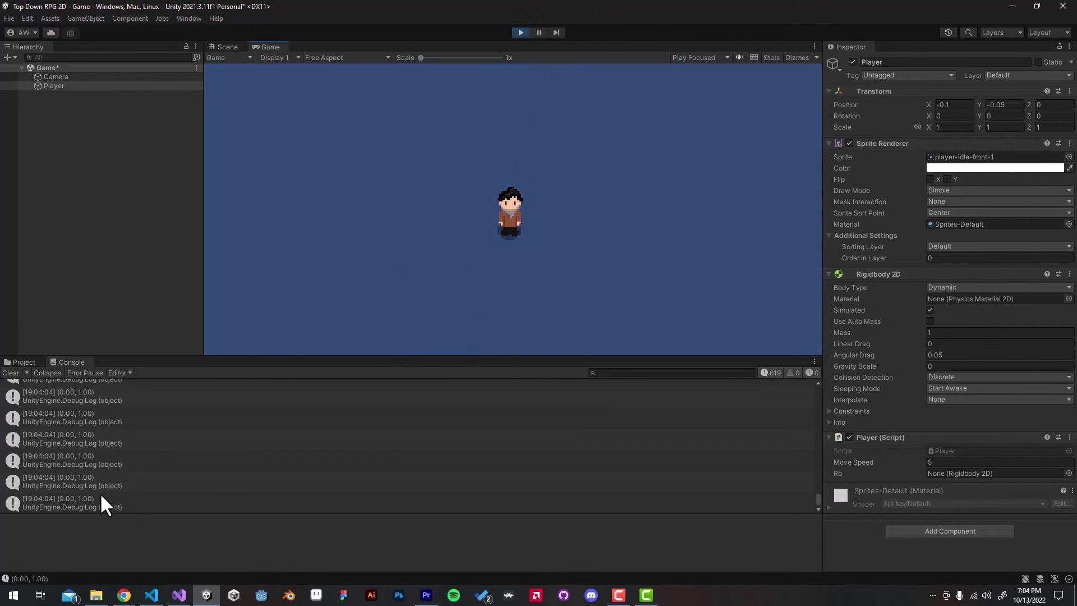
click(32, 362)
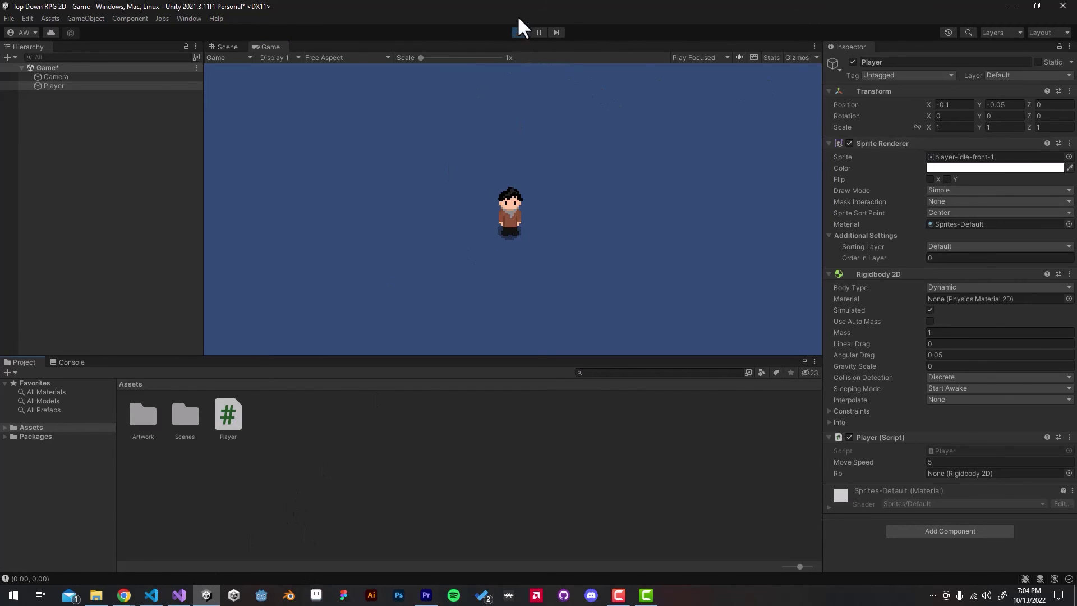
click(520, 32)
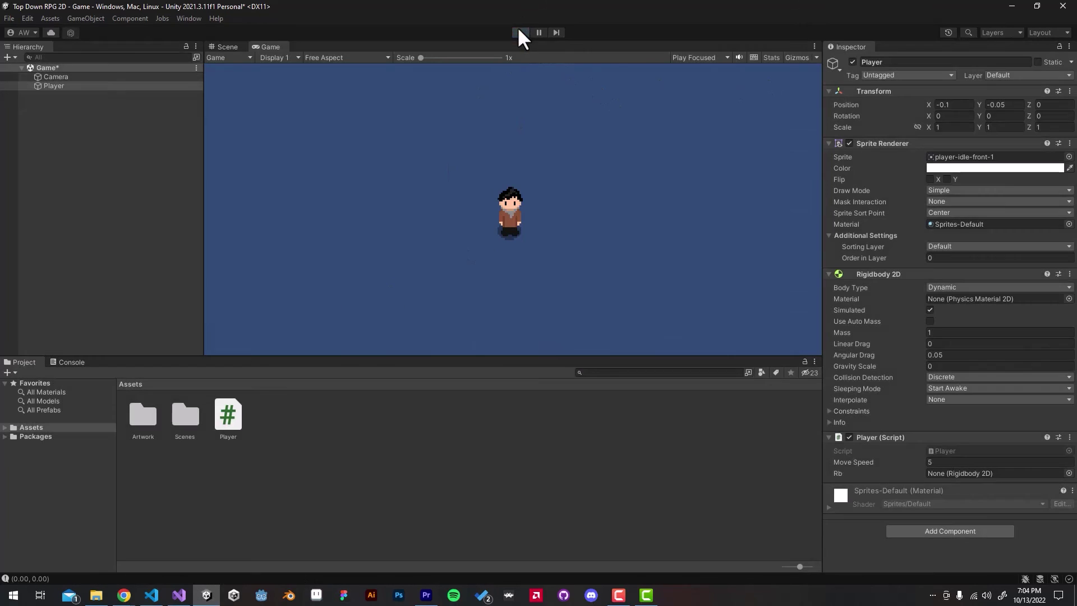
Step: Deselect Player and bring Player.cs back up in Visual Studio
click(179, 595)
key(Down)
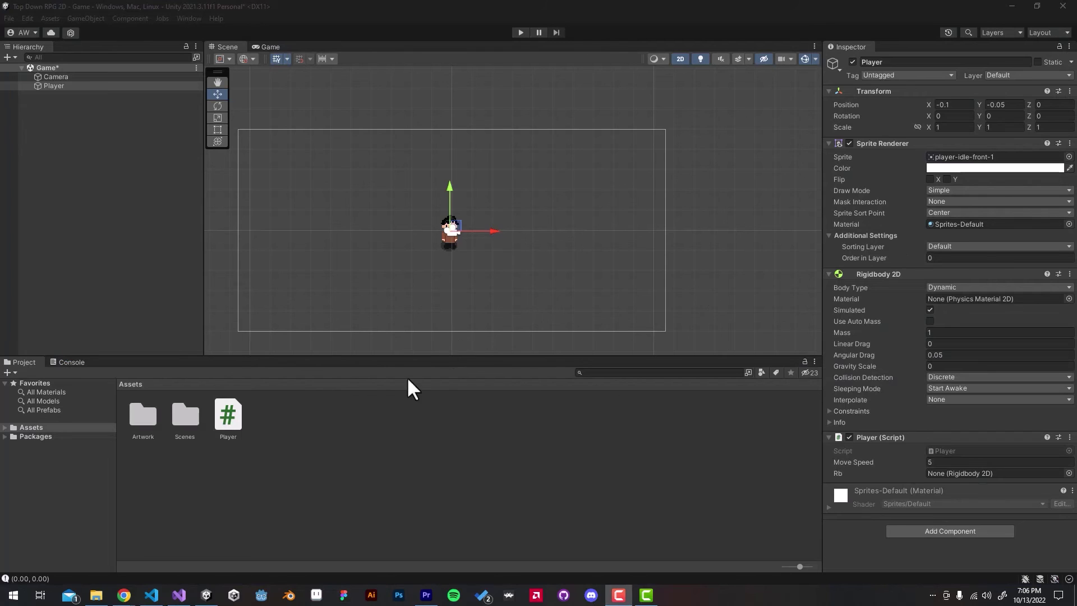
click(395, 461)
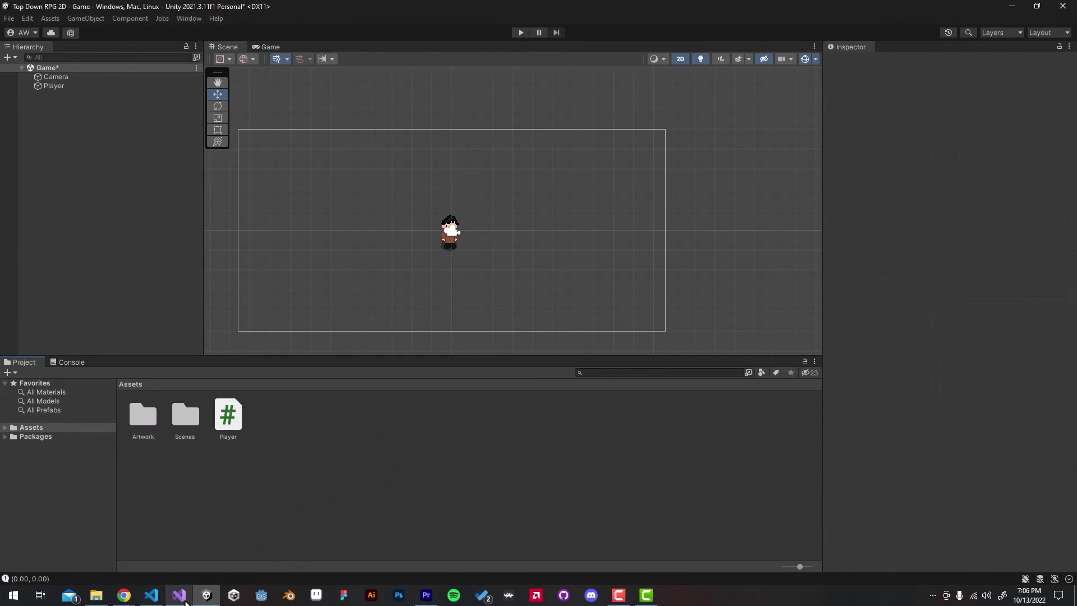
click(179, 595)
click(340, 363)
click(250, 363)
click(276, 363)
Step: Add a FixedUpdate method below Update, without the private keyword
click(261, 393)
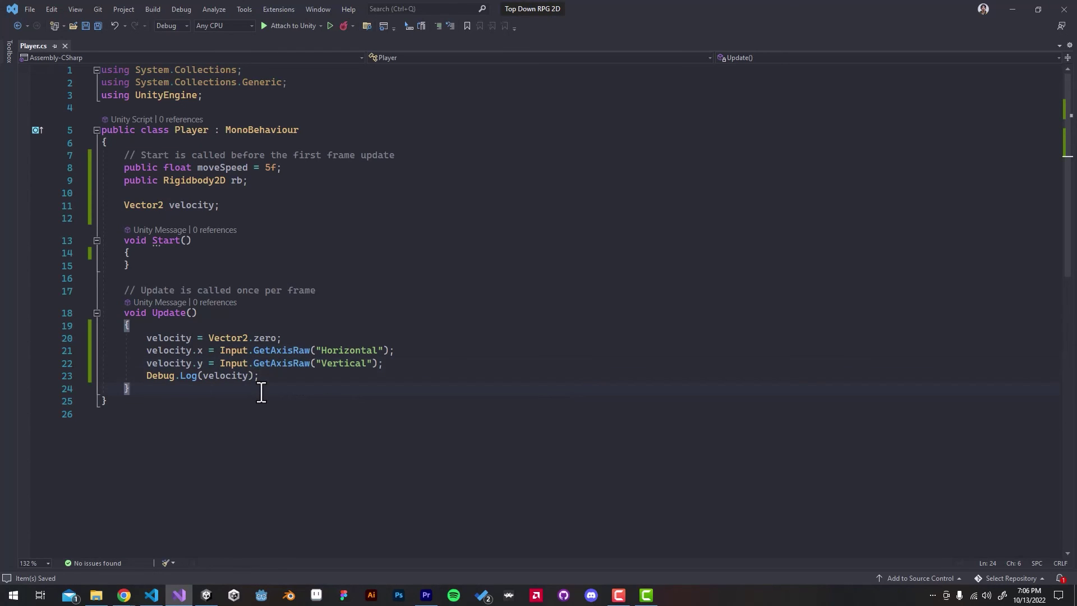
key(Return)
key(Return)
text(void )
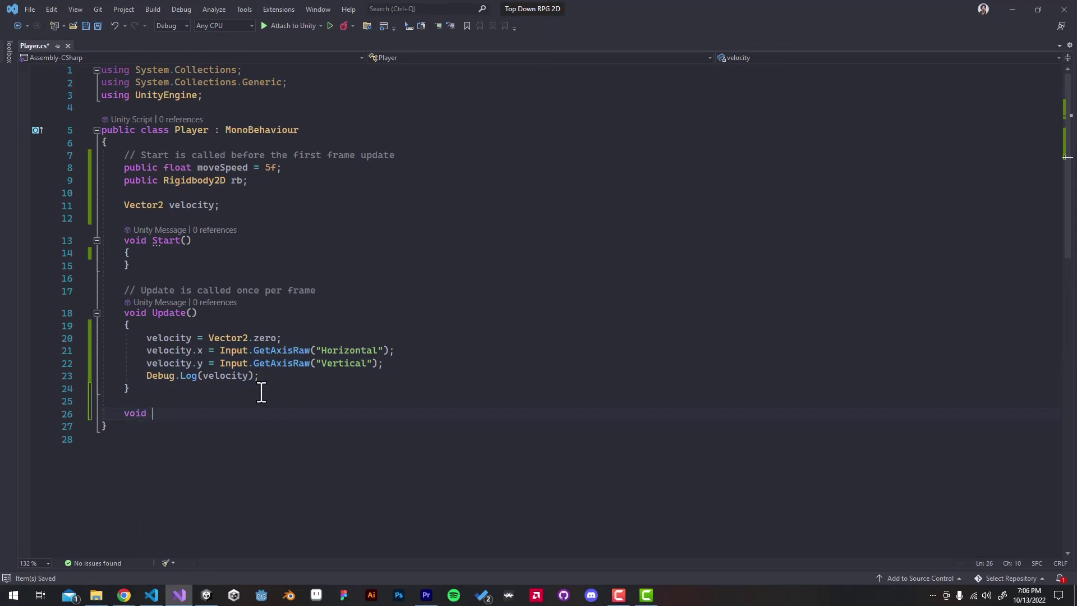
text(Fixed)
key(Tab)
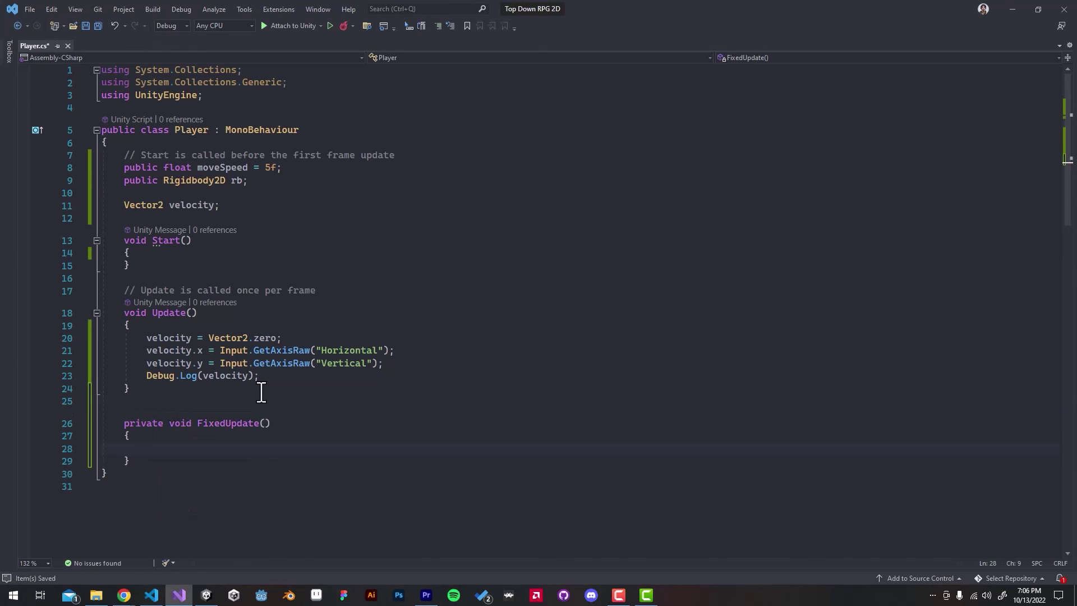
key(shift+Home)
key(BackSpace)
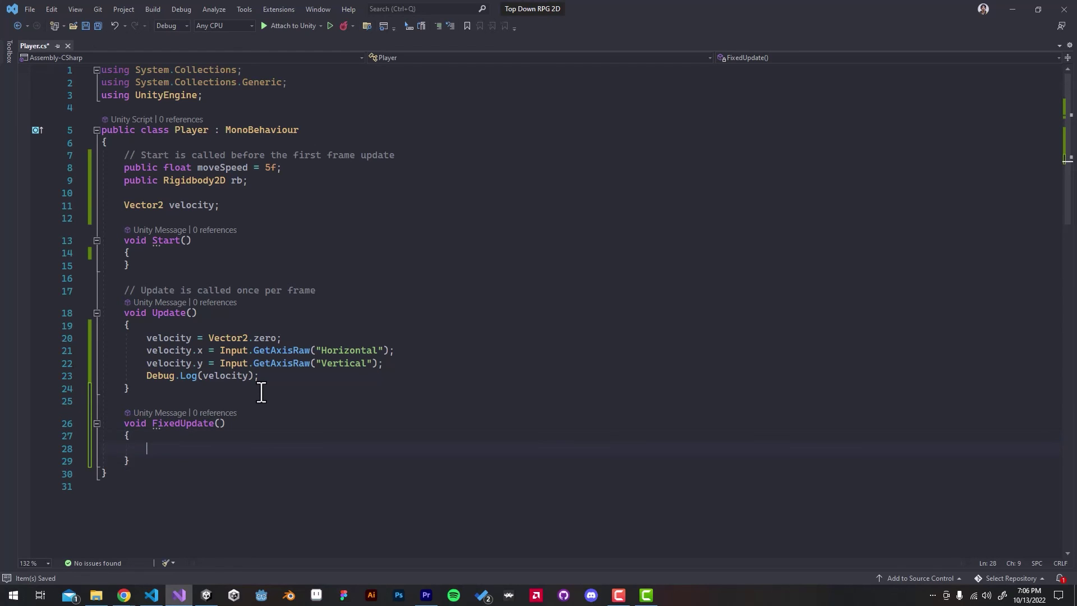
text(rb)
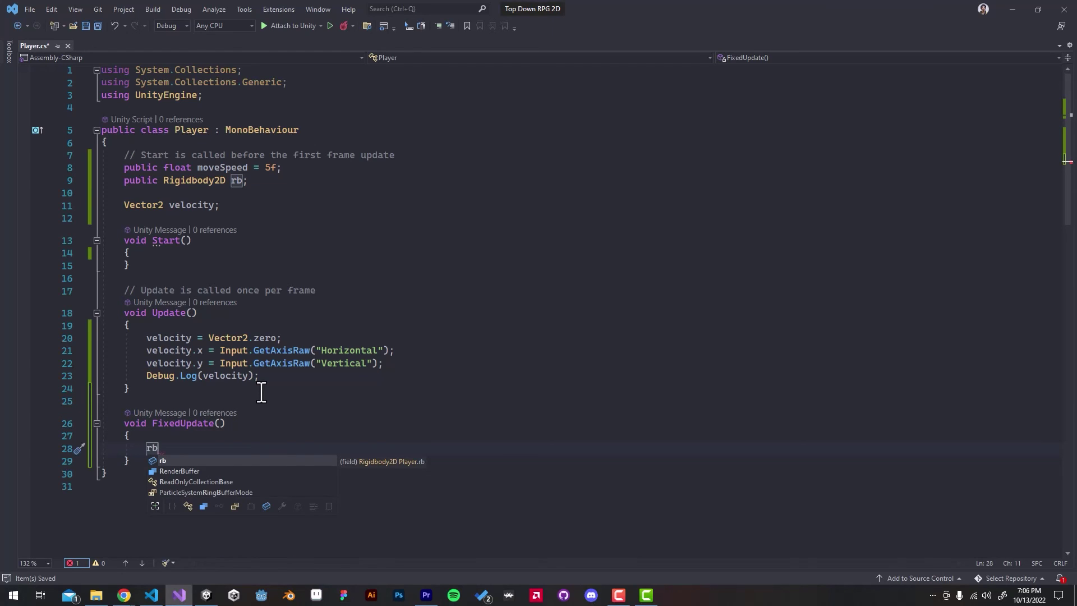
text(.Move)
Step: Write rb.MovePosition(rb.position + velocity * moveSpeed * Time.fixedDeltaTime); and save
key(Tab)
text(()
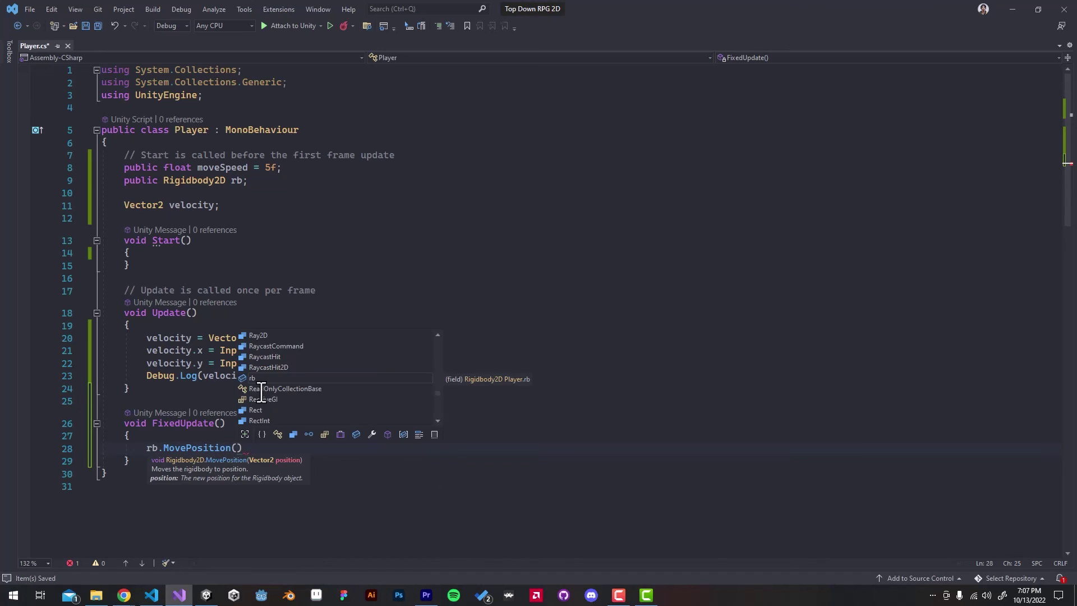
text(rb.po)
key(Tab)
text(+ vecl)
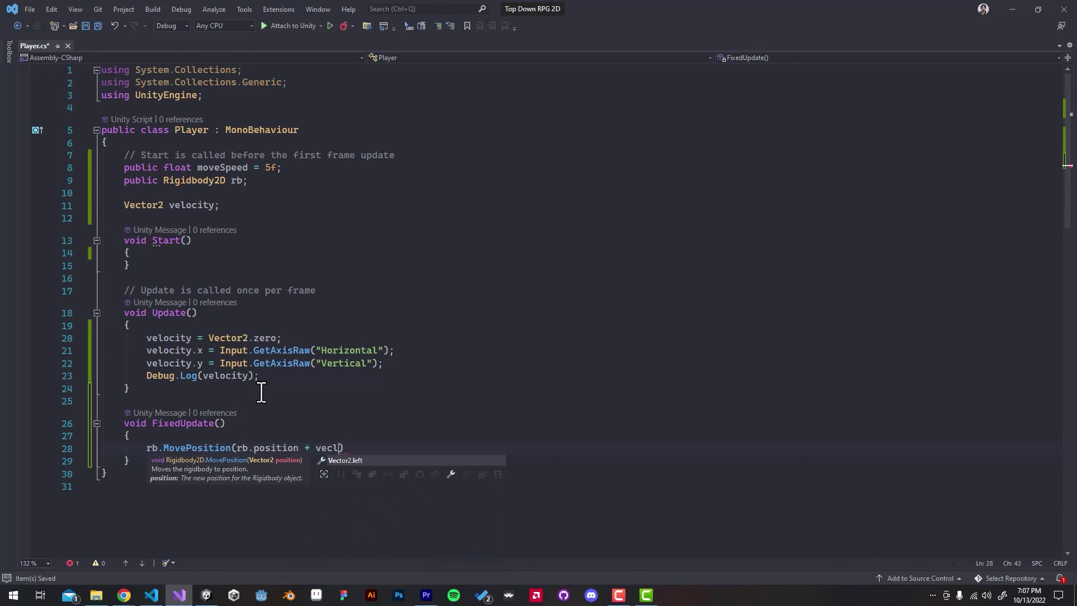
key(Tab)
text(m)
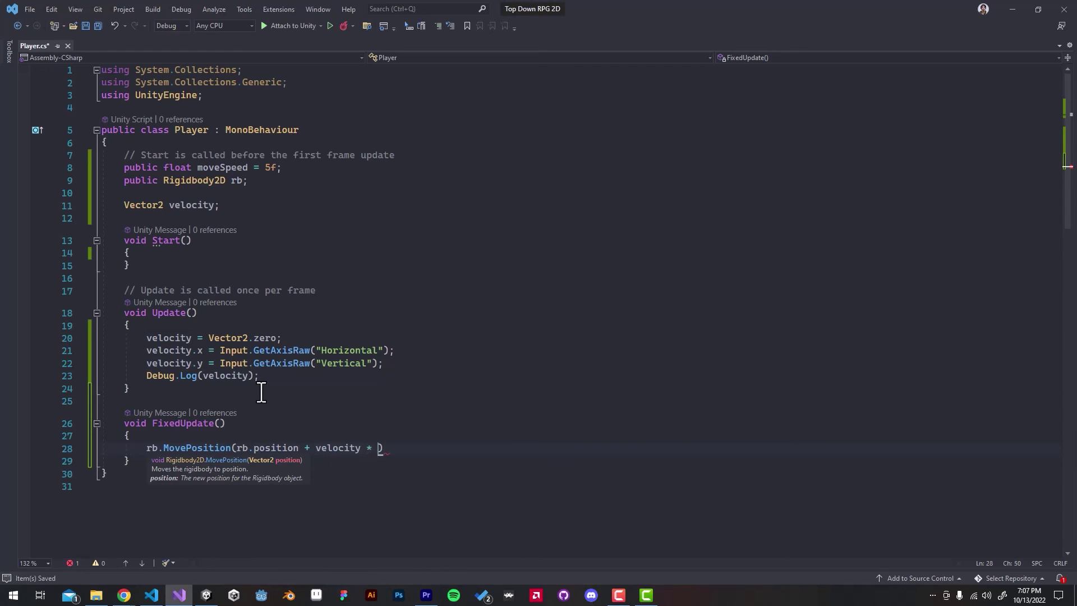
text(ov)
key(Tab)
text(Tiime.)
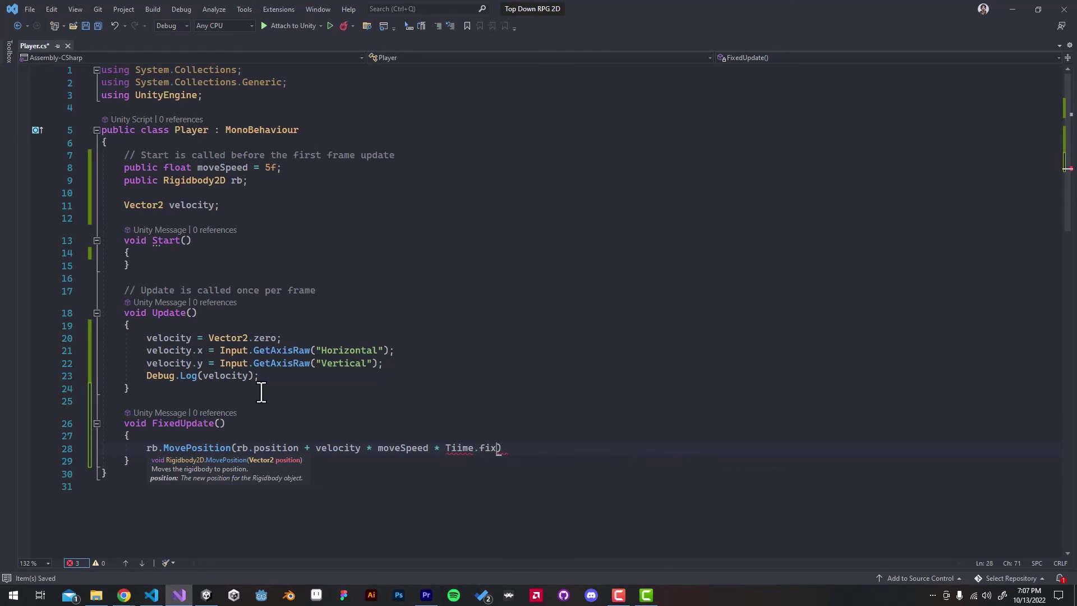
key(ctrl+BackSpace)
key(ctrl+BackSpace)
text(Time.)
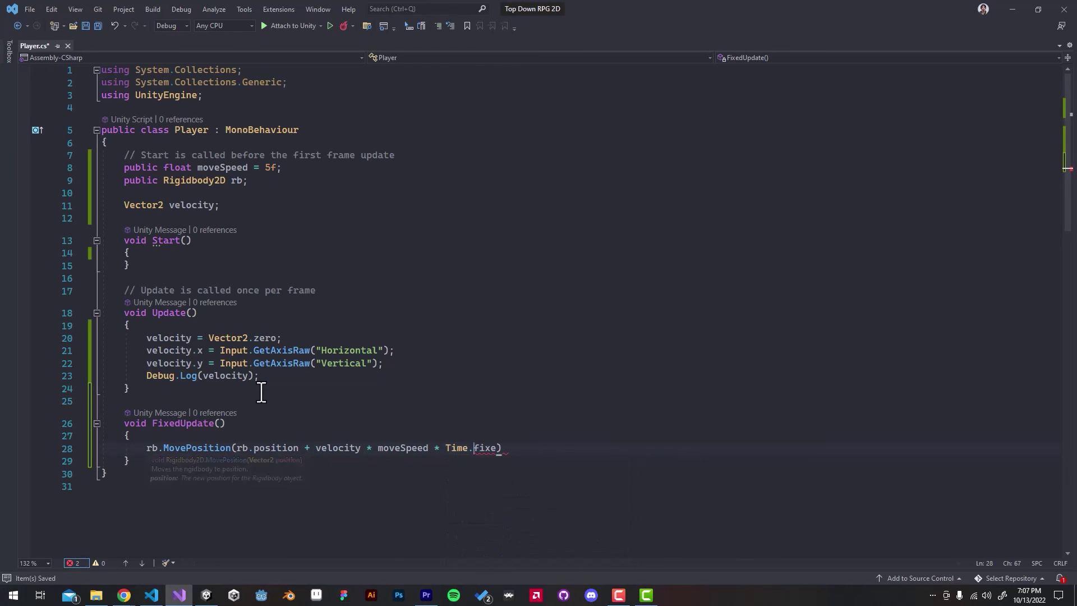
text(fixedDeltaTime)
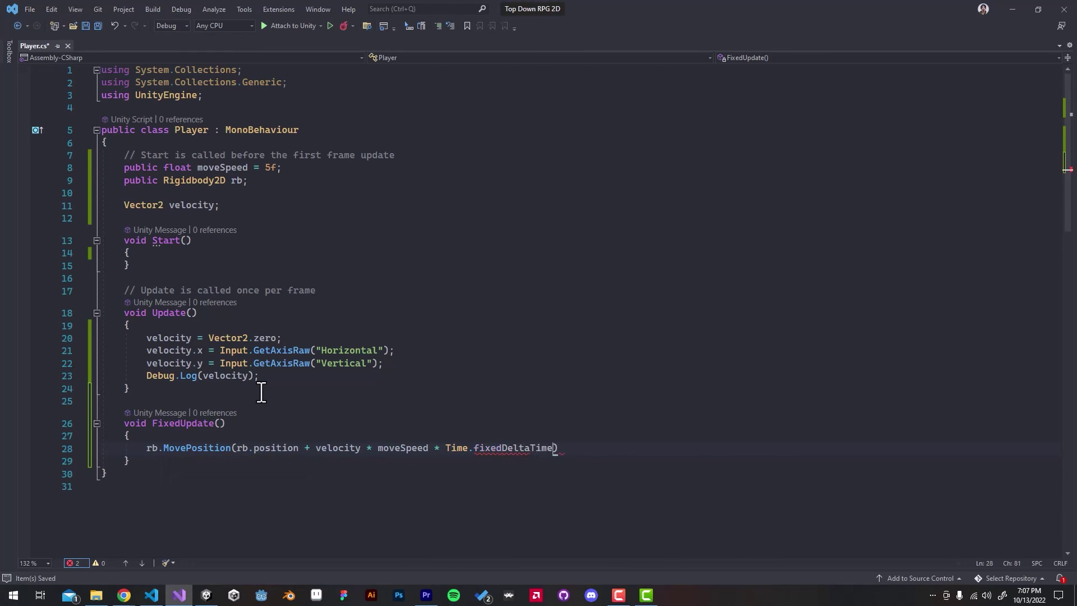
click(579, 451)
text(;)
key(ctrl+s)
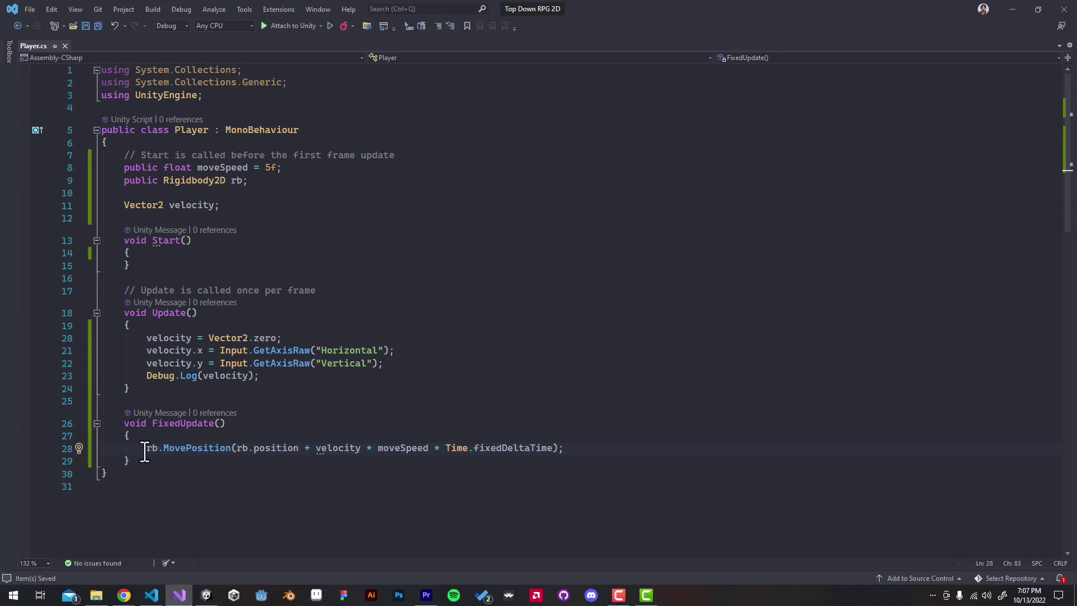
drag(146, 448, 565, 448)
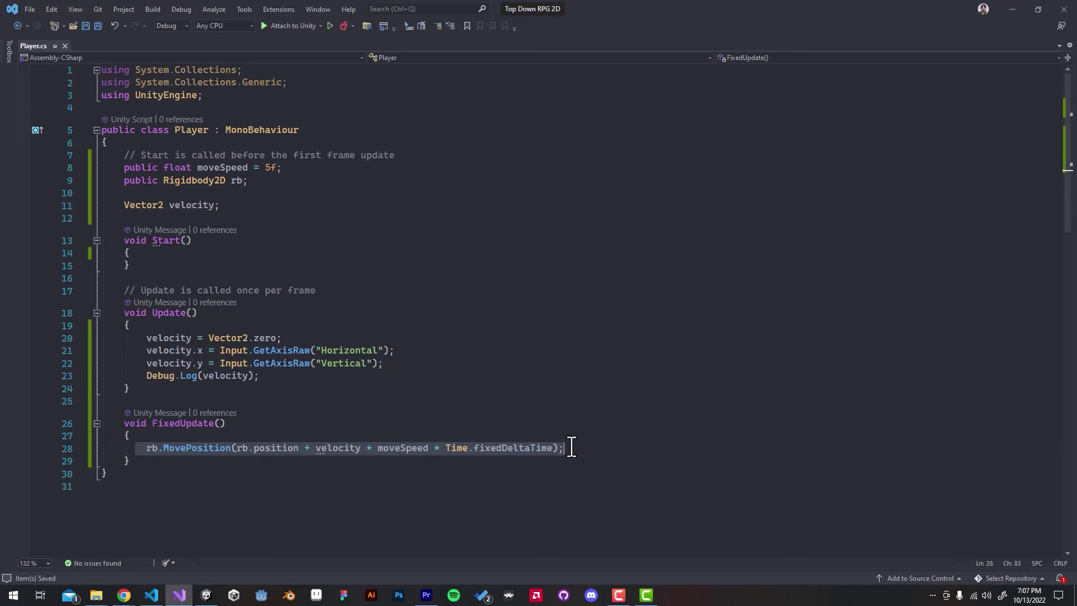
Step: Briefly run the game in Unity, then stop it and select Player
click(206, 594)
click(516, 33)
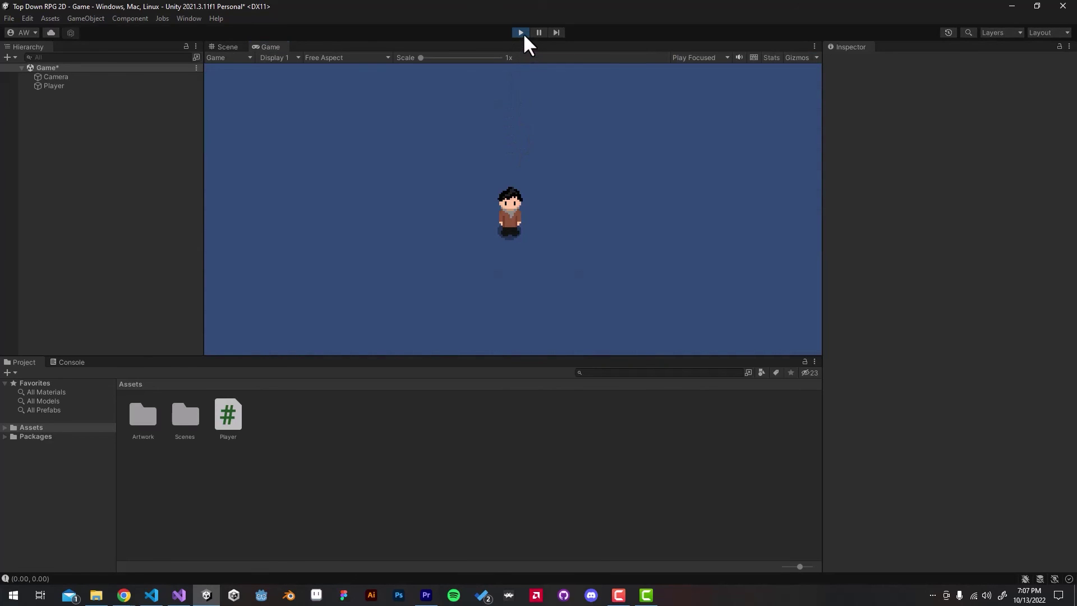
click(522, 33)
click(126, 85)
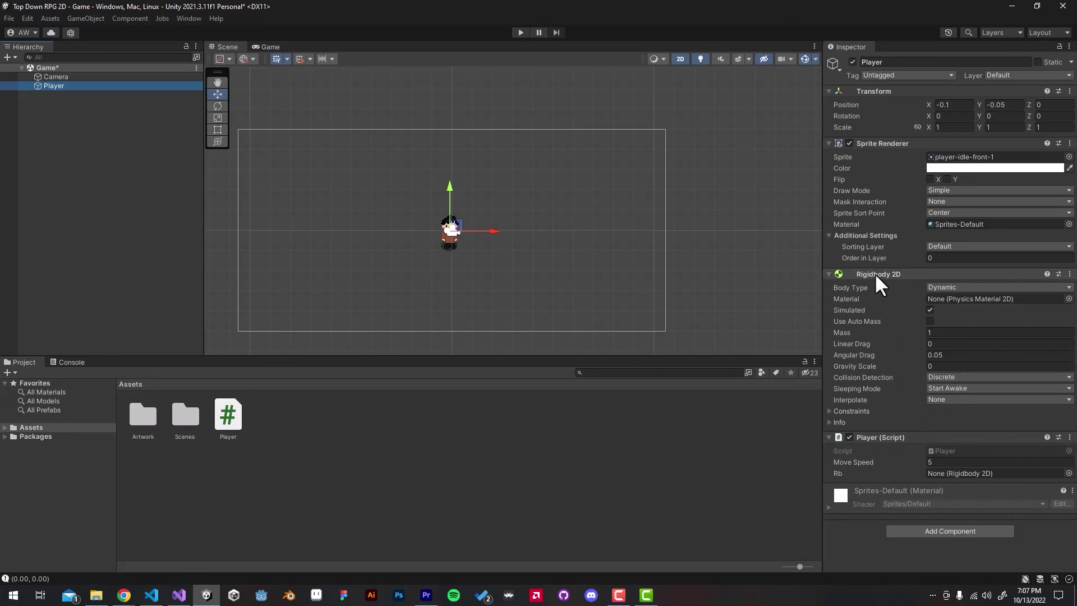
Step: Drag Player's Rigidbody 2D onto the script's Rb field and start Play mode
drag(874, 272, 939, 467)
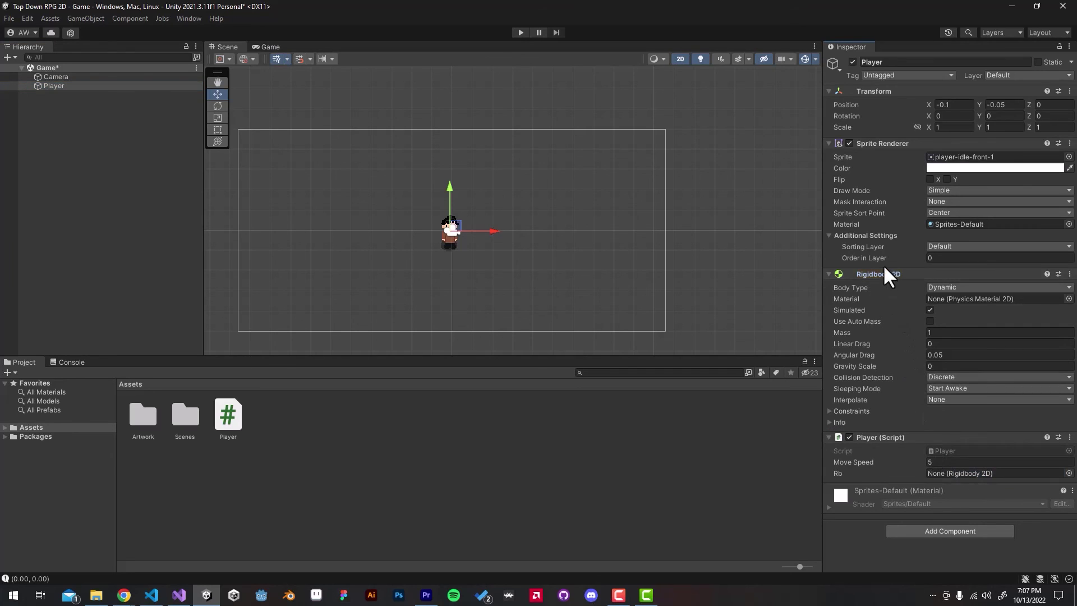
drag(882, 273, 960, 473)
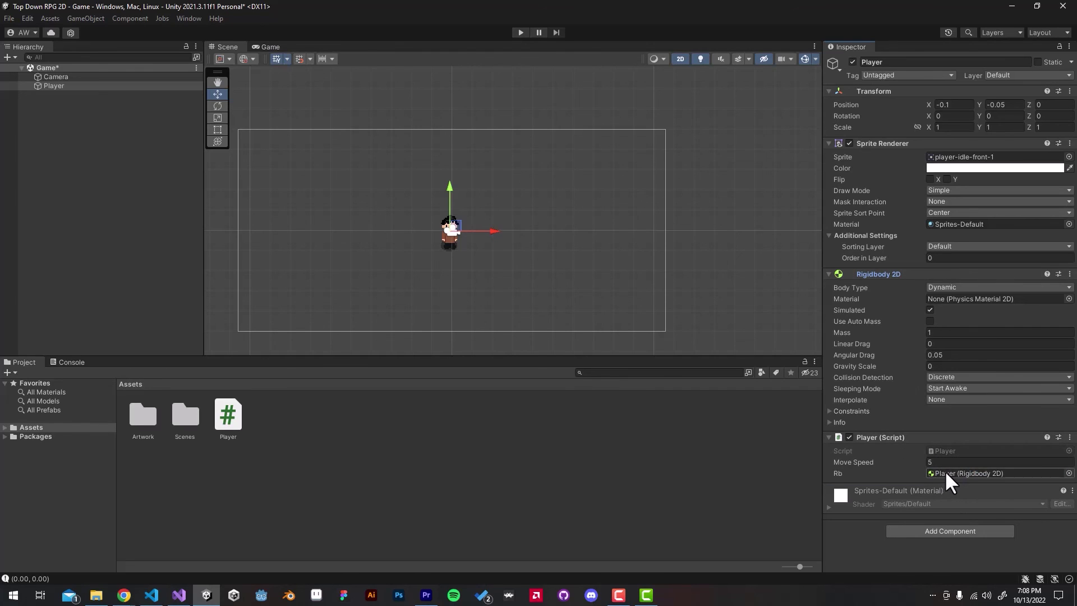
click(520, 32)
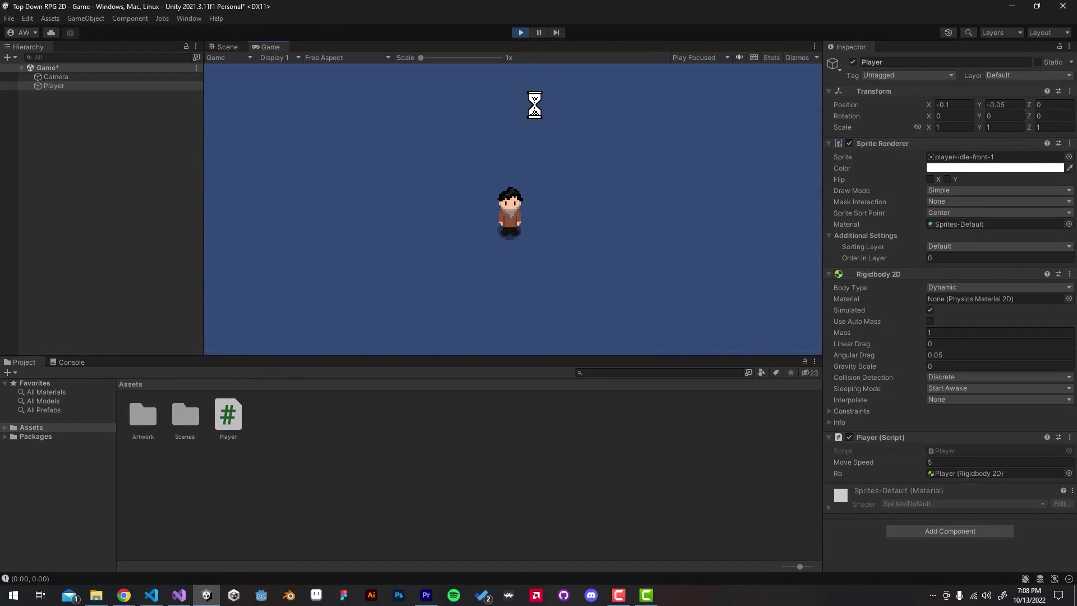
Step: Walk the player up, down, left and right with W, A, S, D, then exit Play mode
key(a)
key(d)
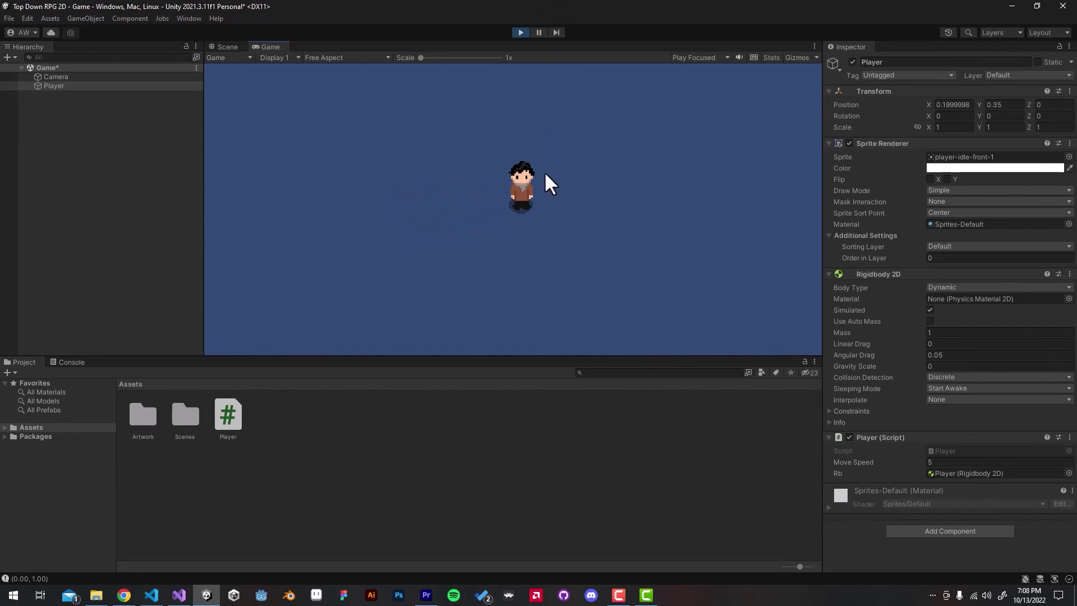
key(w)
key(s)
key(s)
key(a)
key(w)
key(d)
key(d)
key(s)
key(a)
key(w)
key(w)
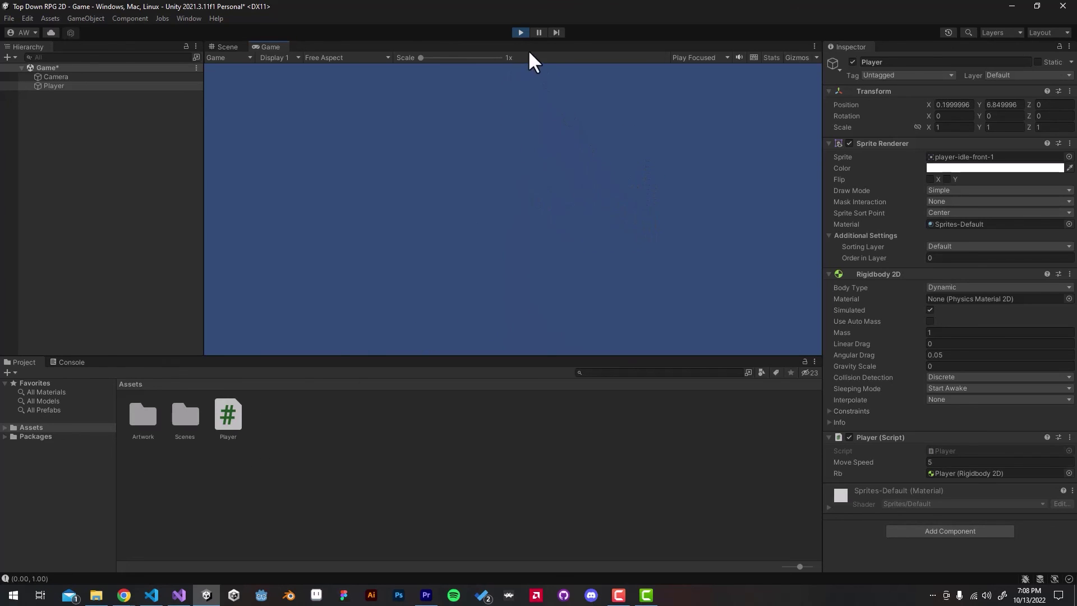
key(s)
click(519, 32)
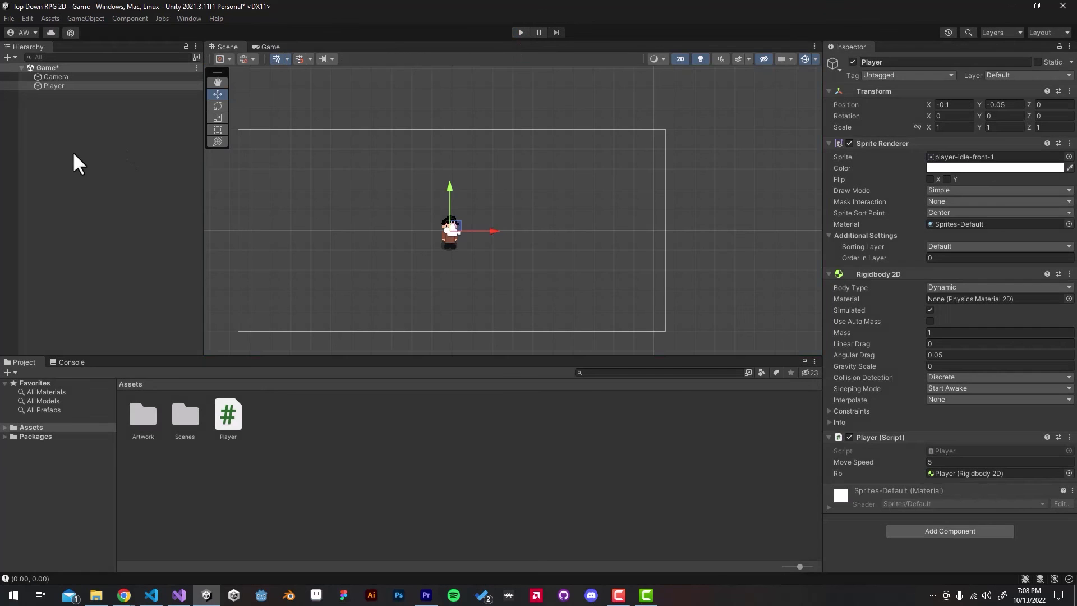
Step: Select the Camera and pick a green Background colour in the Color picker
click(46, 78)
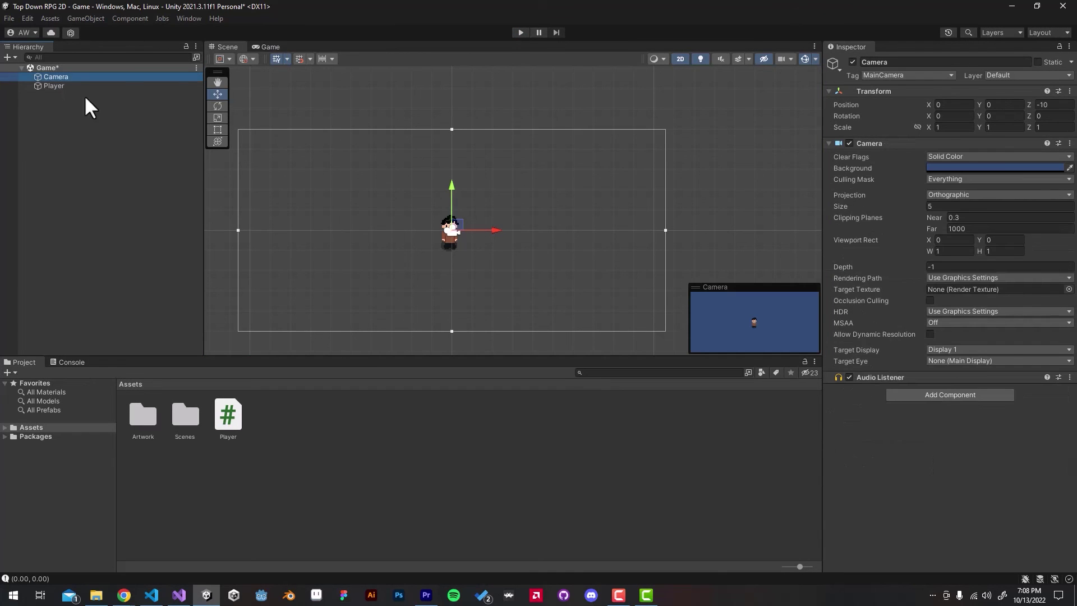
click(966, 167)
mouse_move(1003, 239)
mouse_down()
mouse_move(1027, 230)
mouse_move(978, 210)
mouse_up()
drag(1021, 237, 1006, 244)
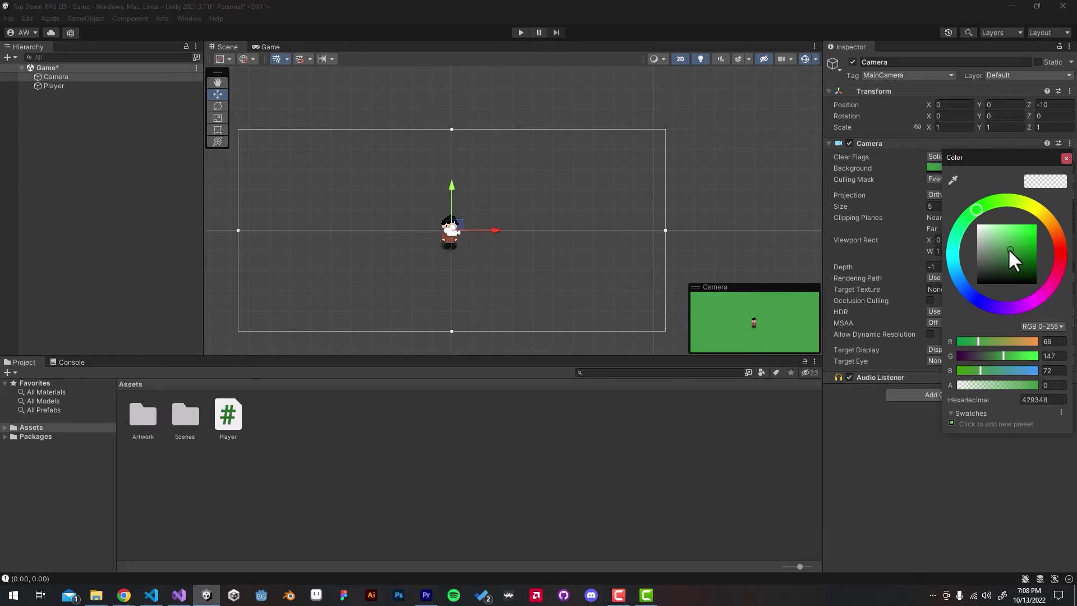